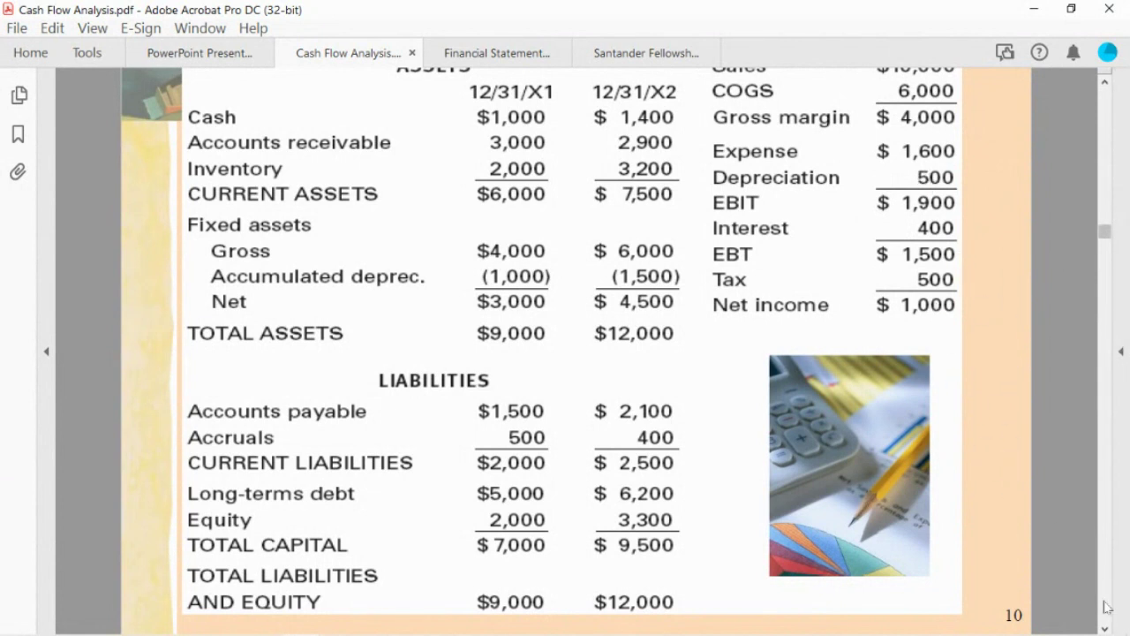
- Switch to File Explorer and open the lecture notes folder inside the fnb230 folder
scroll(1105, 605, down, 6)
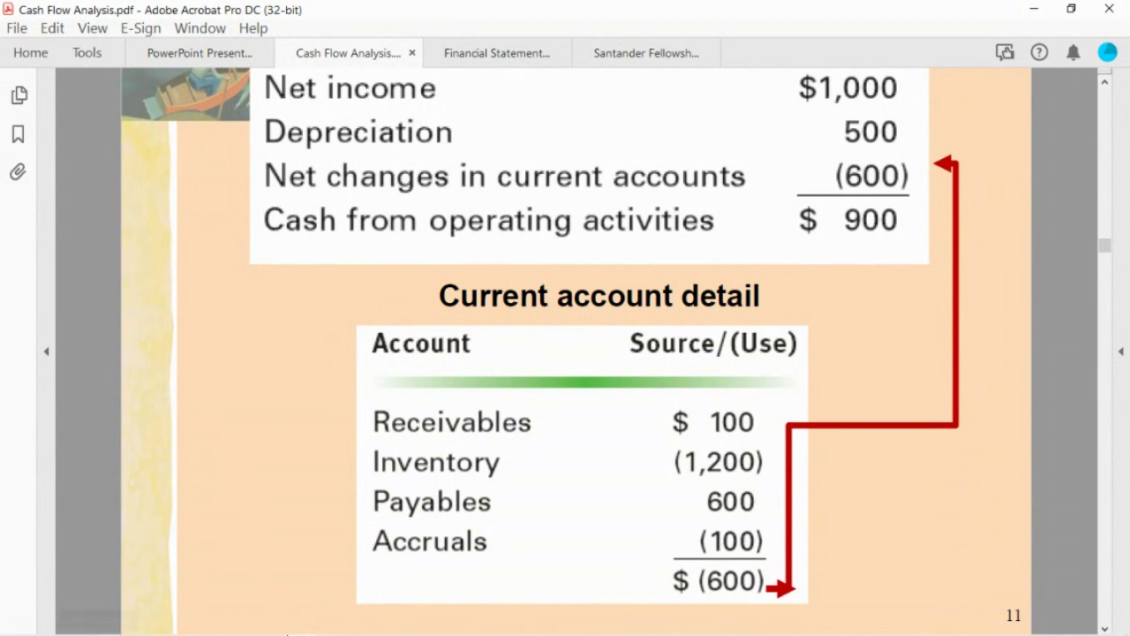
mouse_move(284, 629)
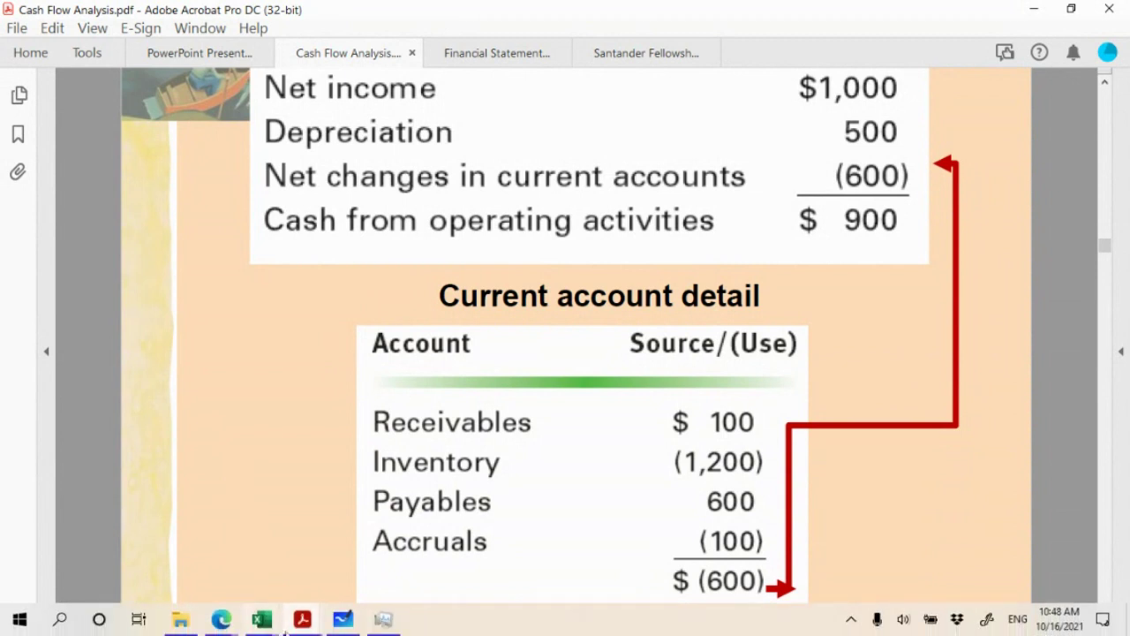
click(187, 623)
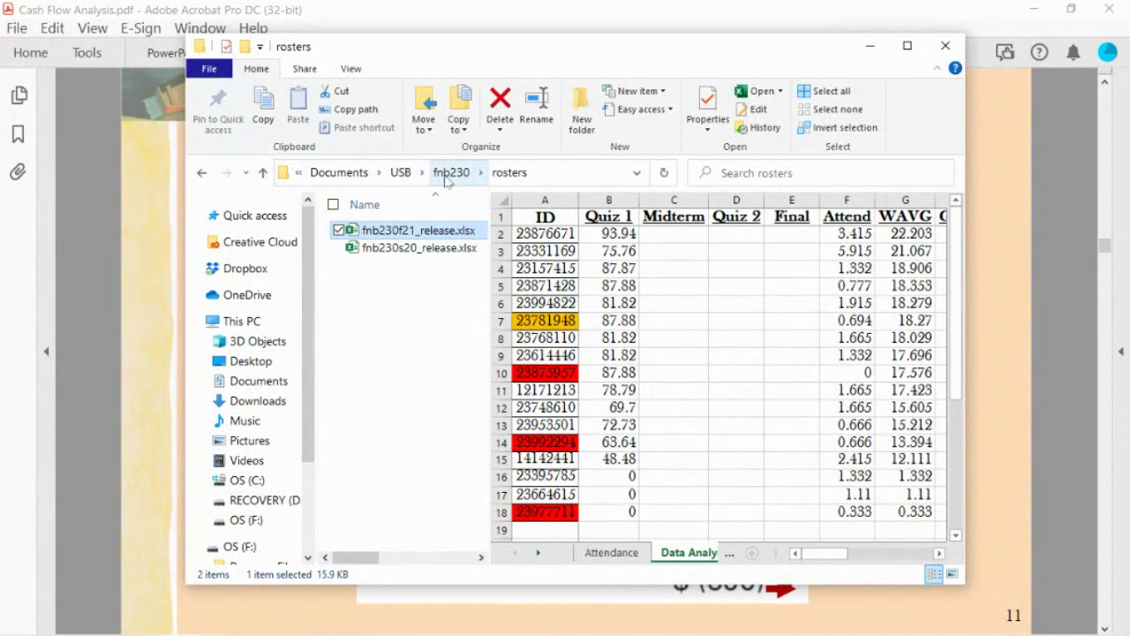
click(205, 173)
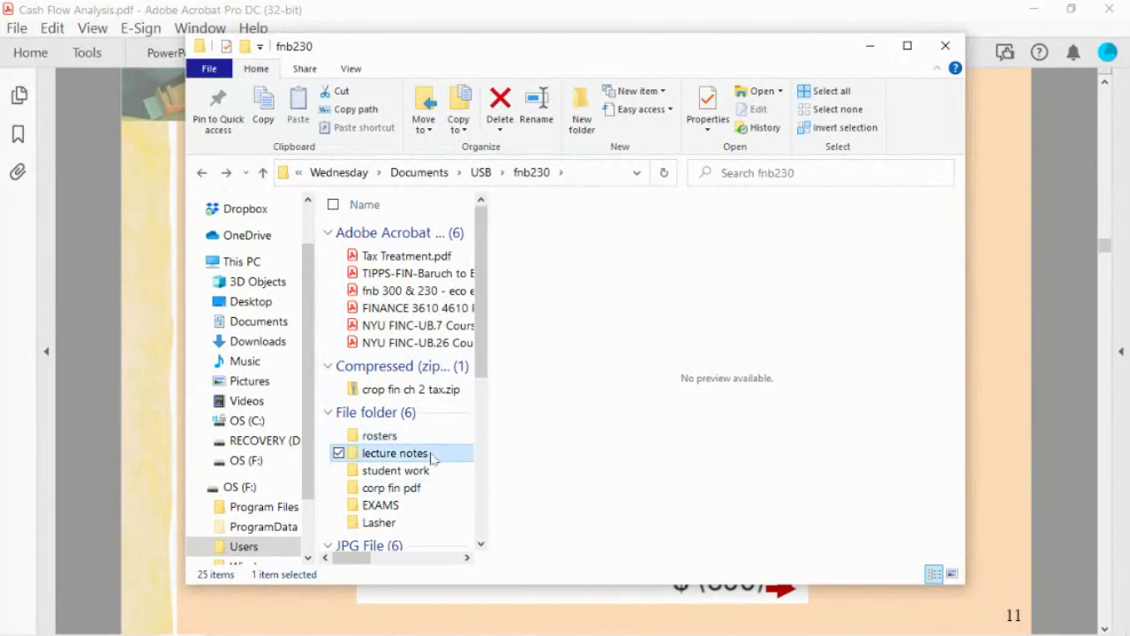
double_click(431, 454)
click(431, 458)
click(446, 247)
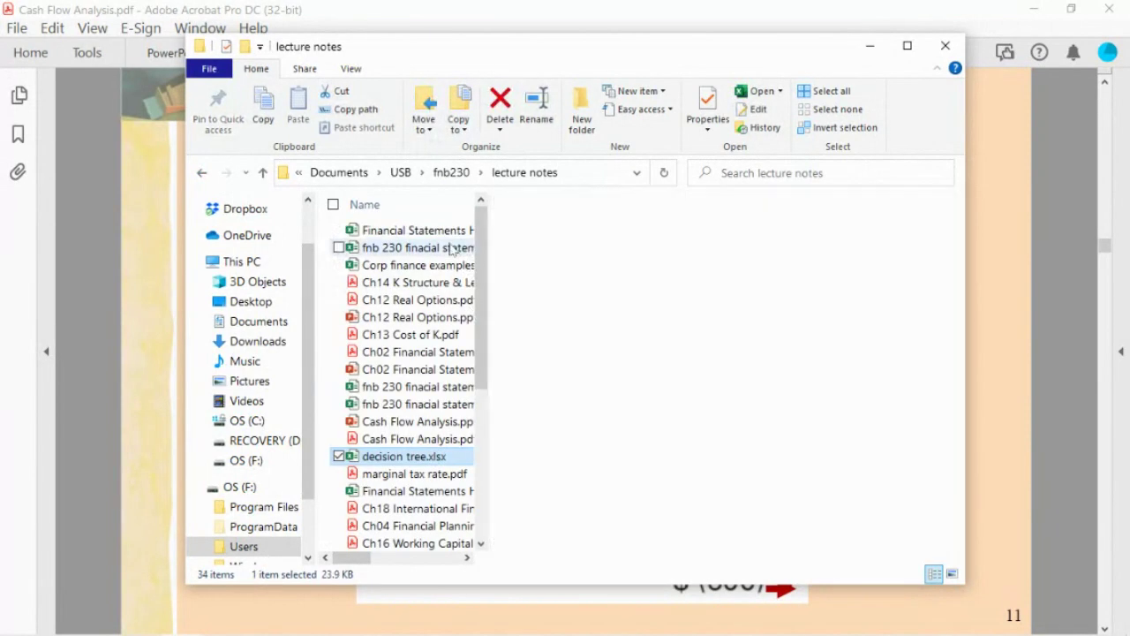
click(452, 232)
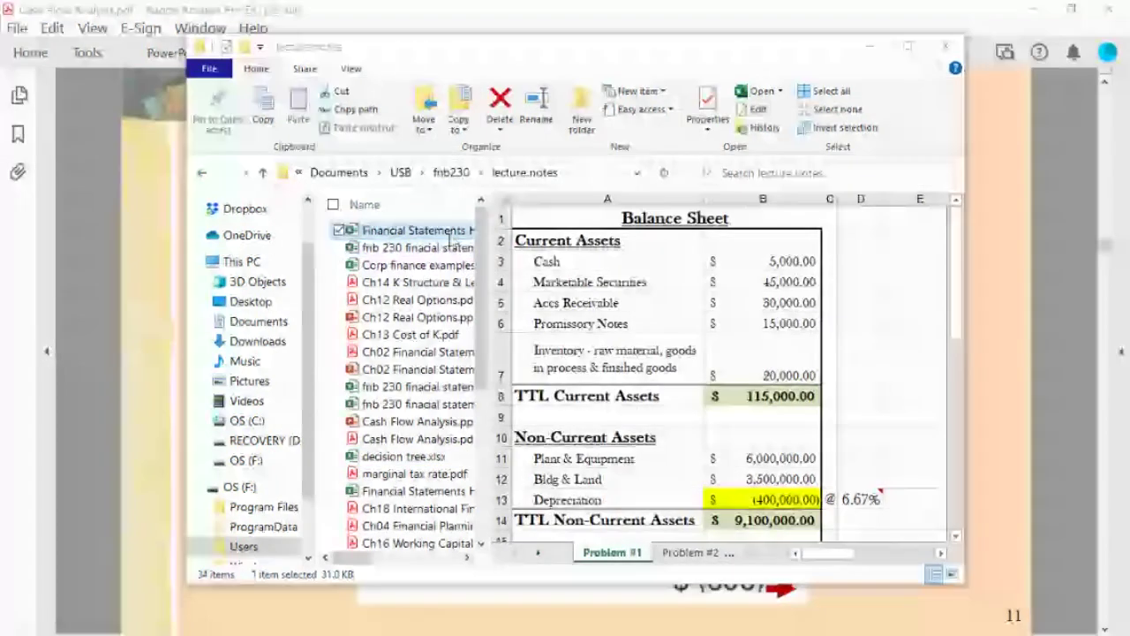
double_click(452, 232)
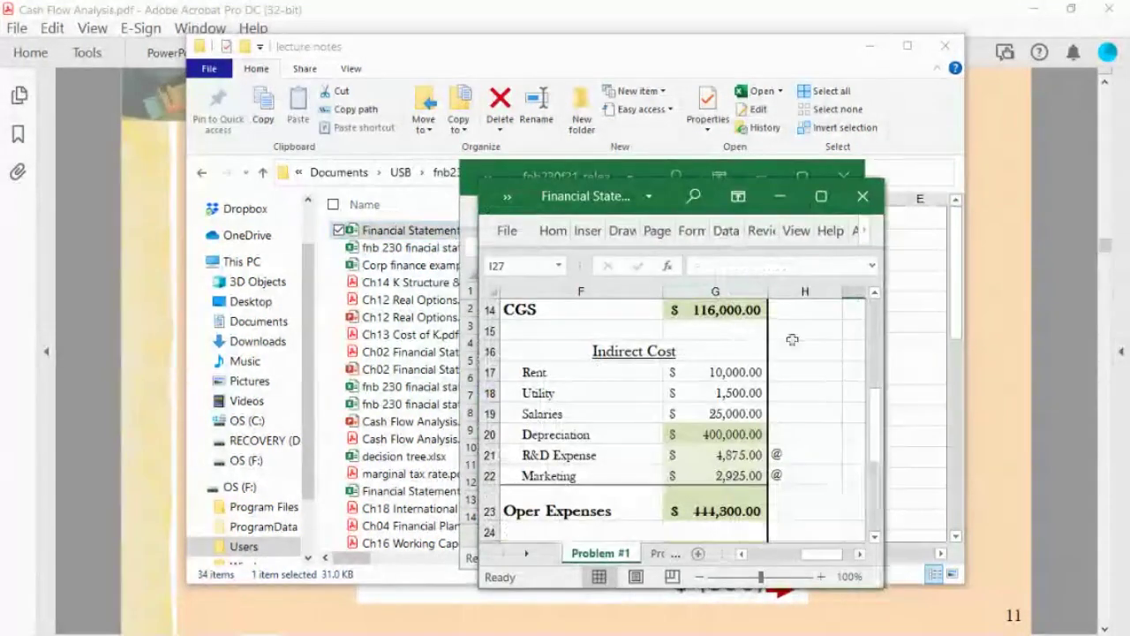
click(866, 198)
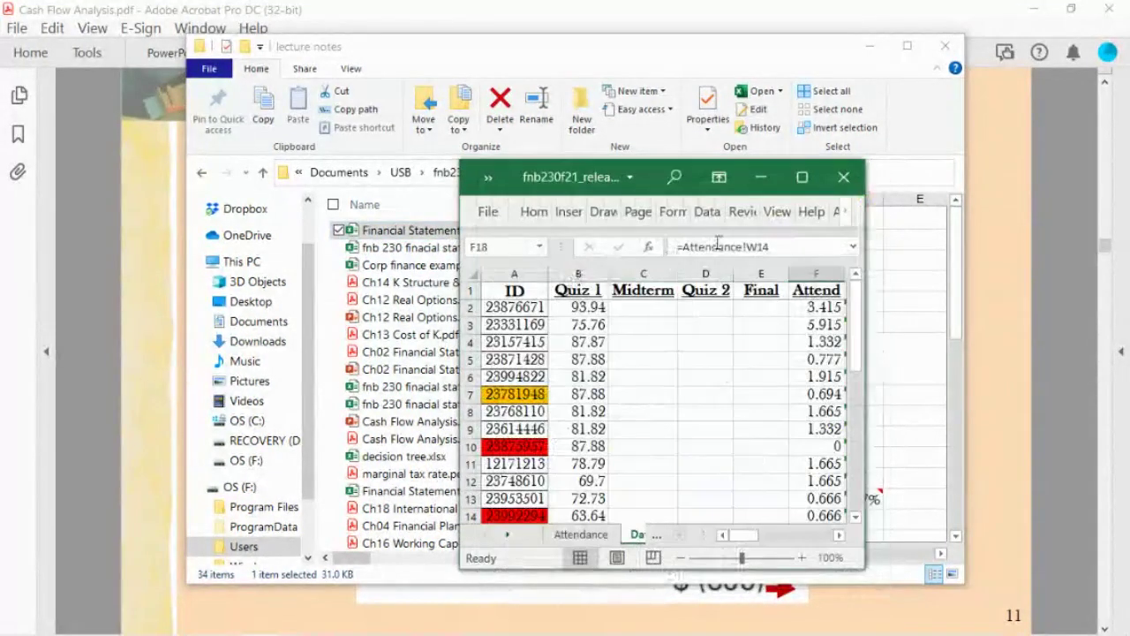
click(843, 177)
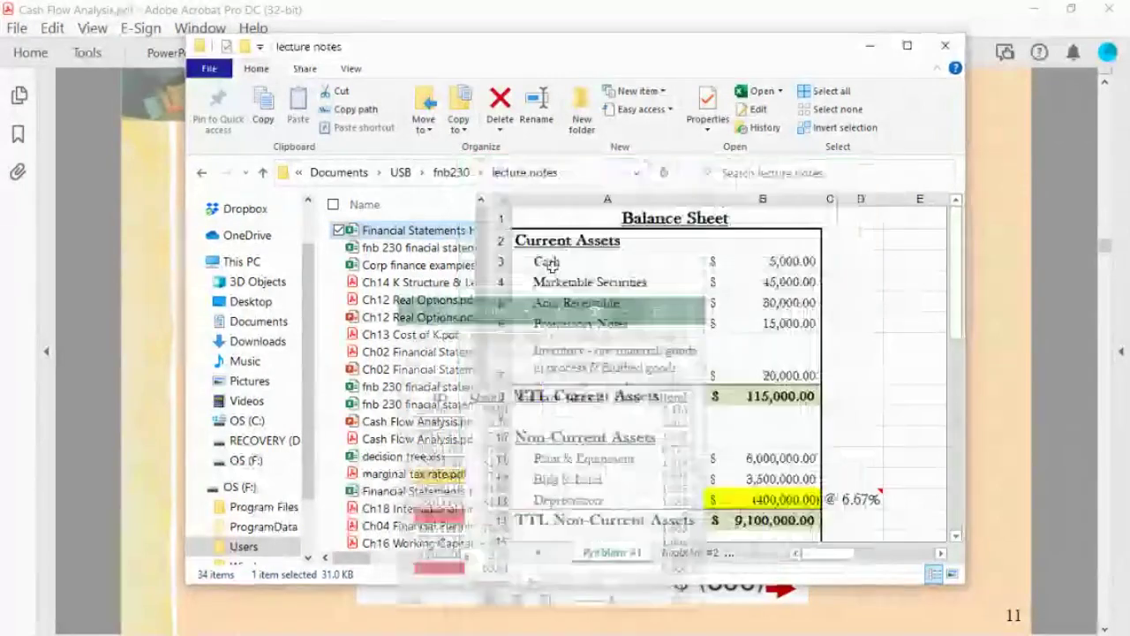
- Open the workbook fnb 230 finacial statement f21.xlsx in Excel and maximize its window, minimizing the folder and roster windows
double_click(450, 250)
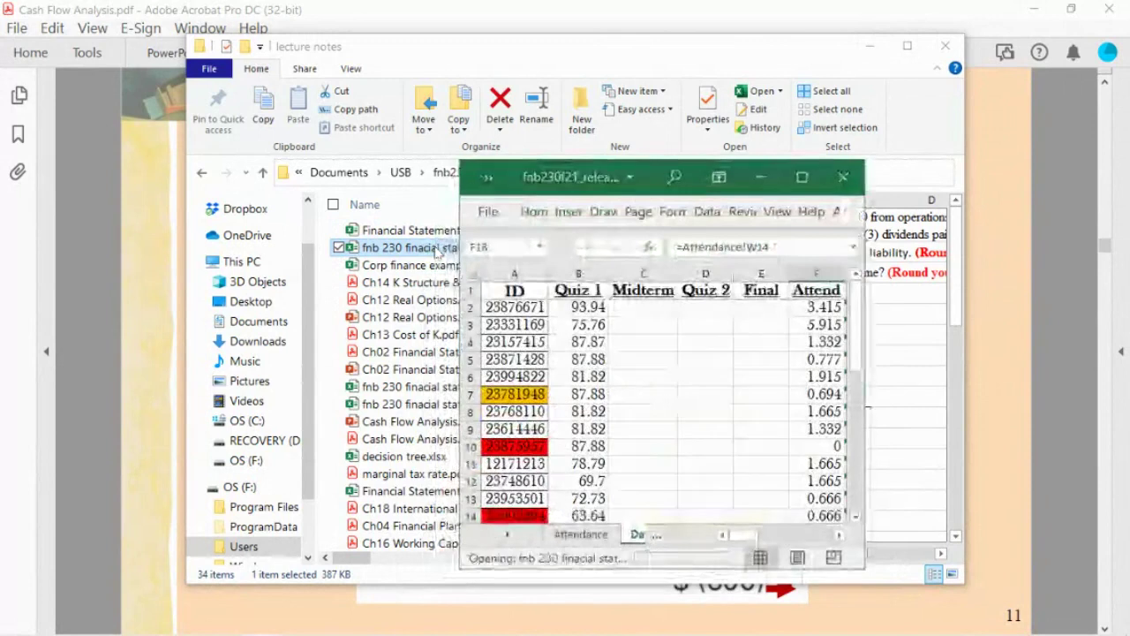
click(871, 46)
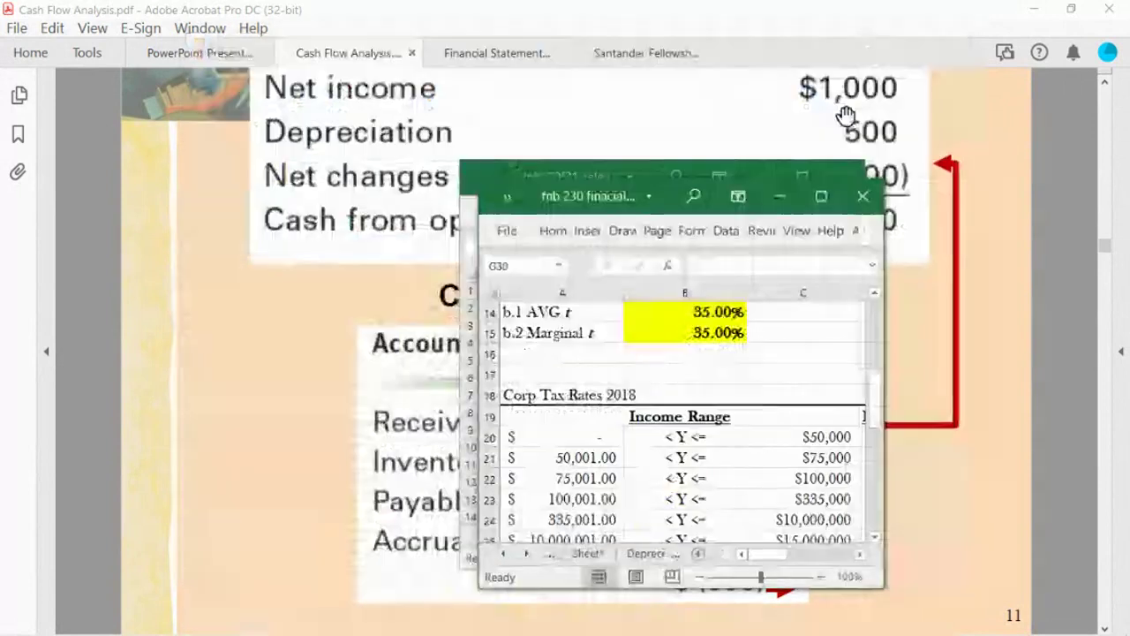
click(757, 173)
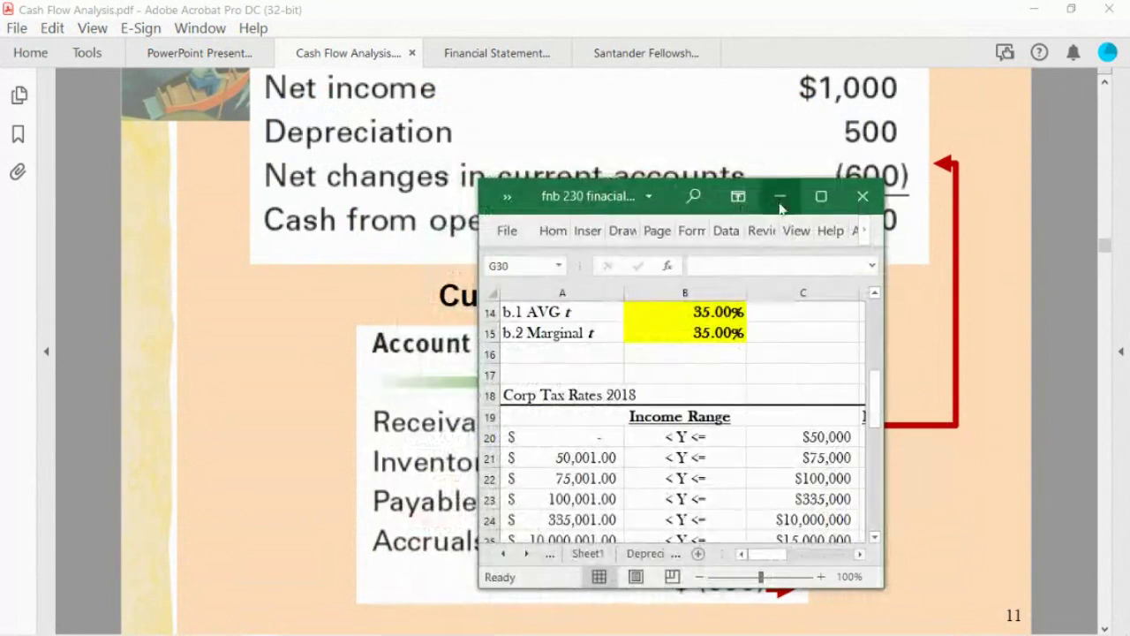
click(821, 196)
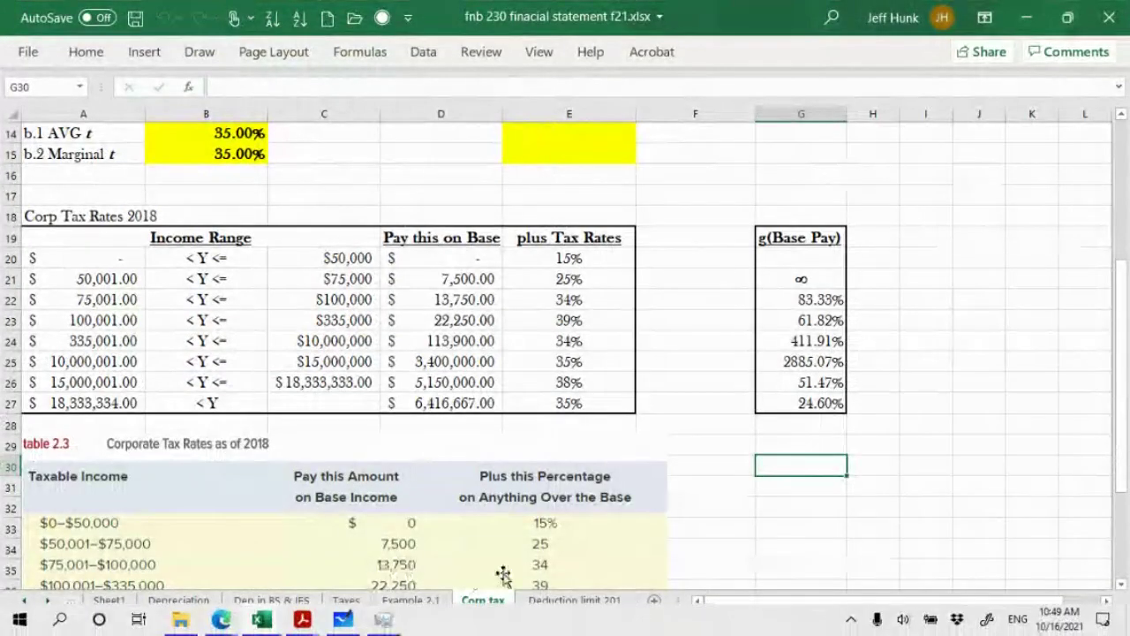
- Show the Depreciation sheet from its first row, after a brief look at Sheet1
click(166, 604)
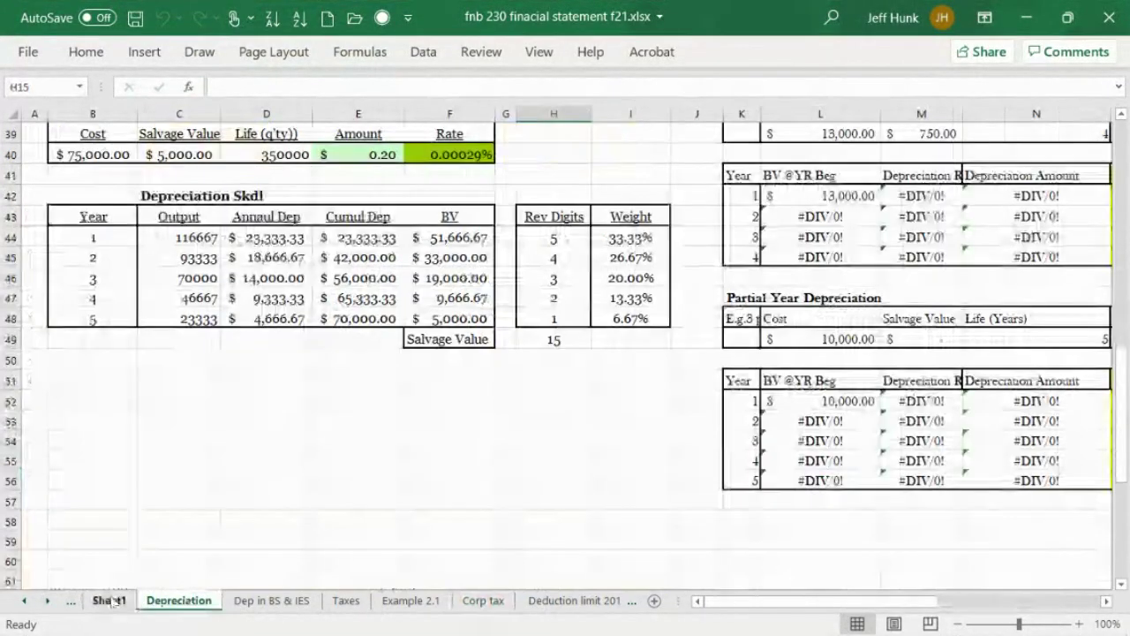
click(24, 603)
click(226, 608)
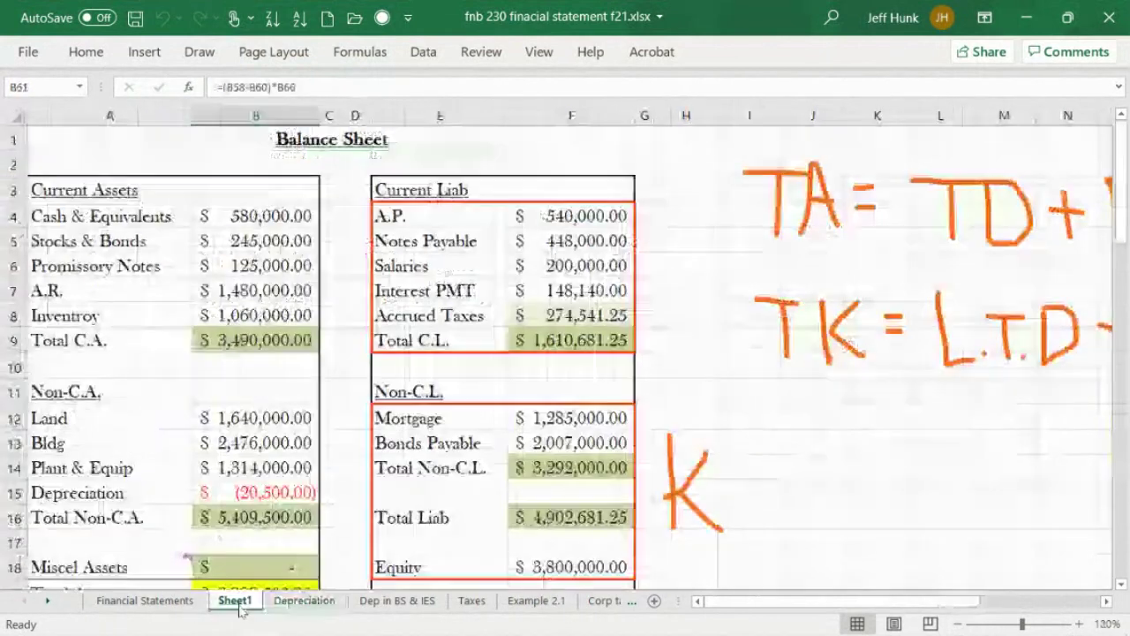
click(284, 607)
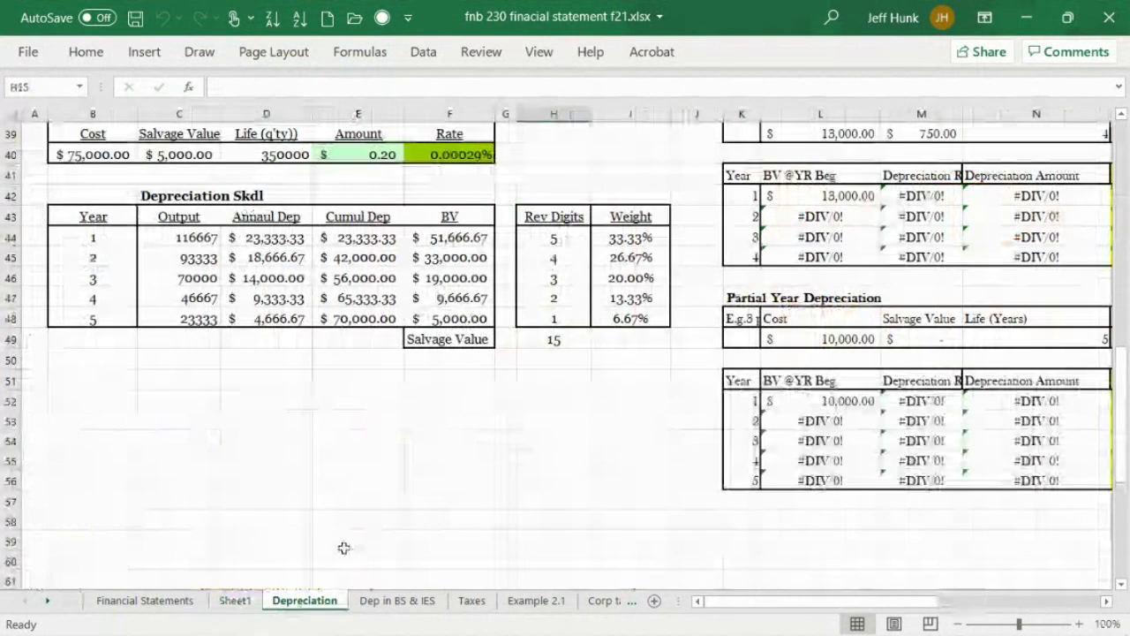
click(1120, 145)
click(1120, 146)
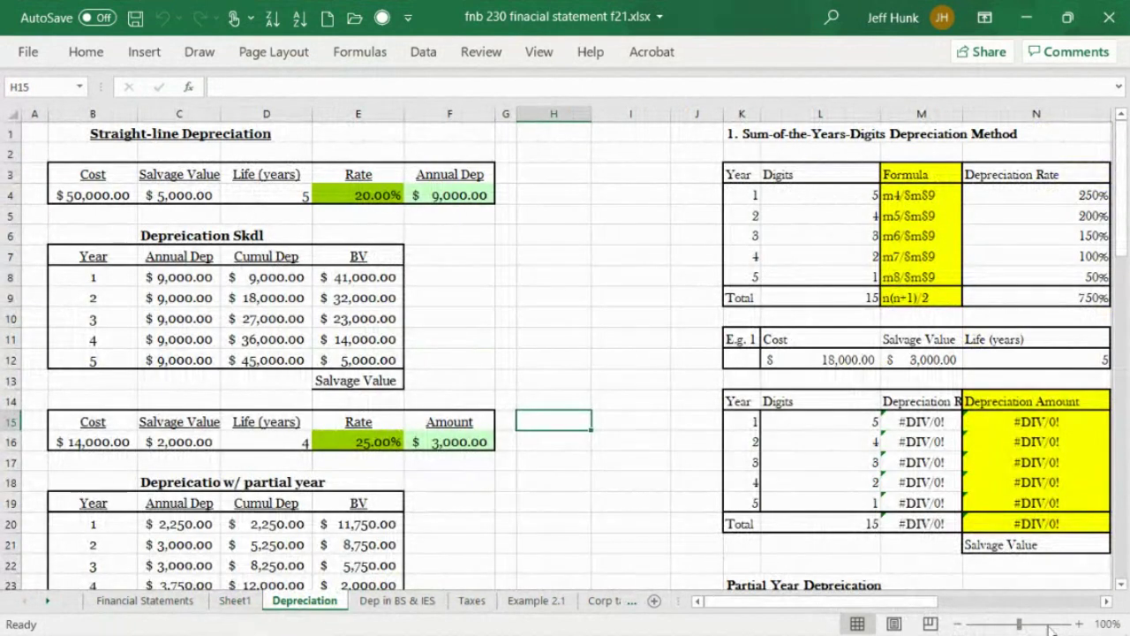
- Enlarge the Depreciation sheet to 150% zoom with the Straight-line Depreciation table in view
drag(1020, 624, 1025, 627)
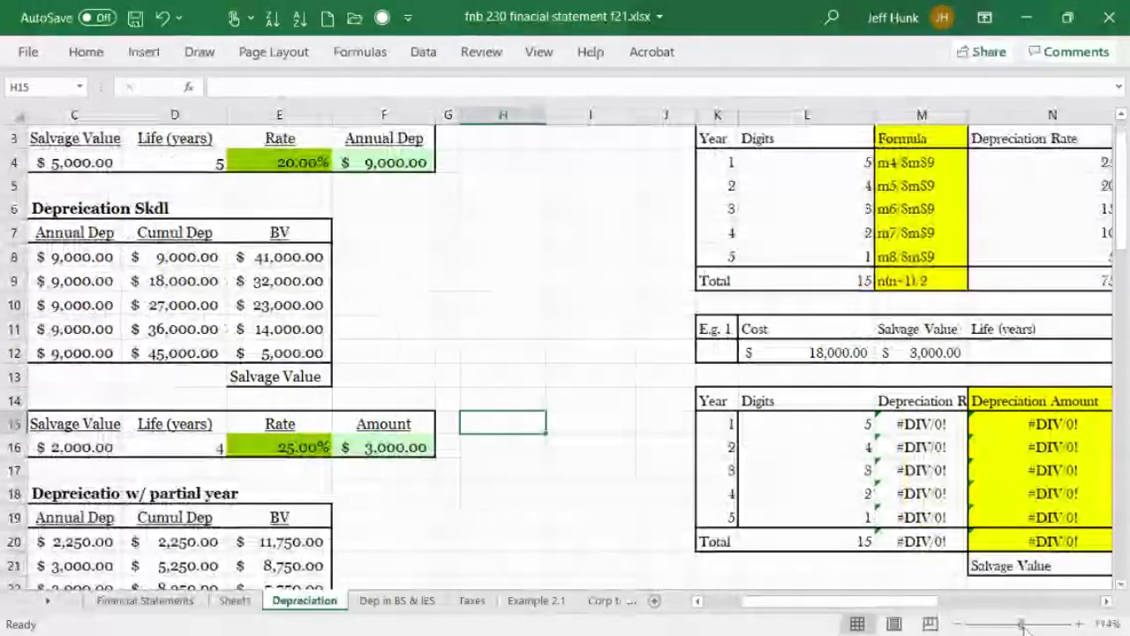
click(1078, 624)
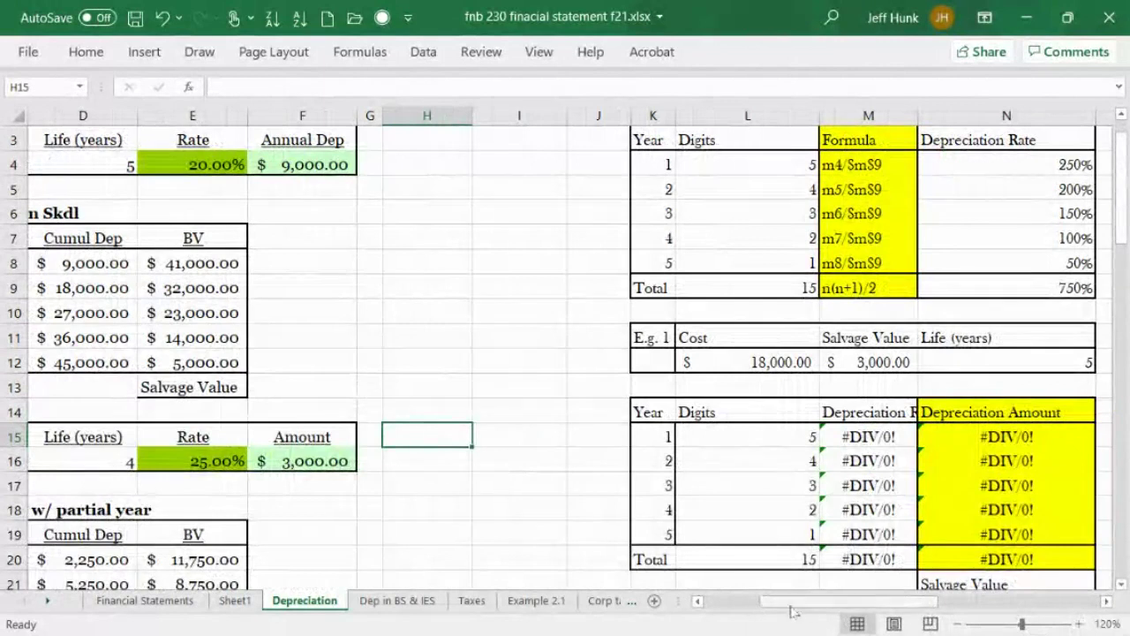
drag(792, 611, 726, 611)
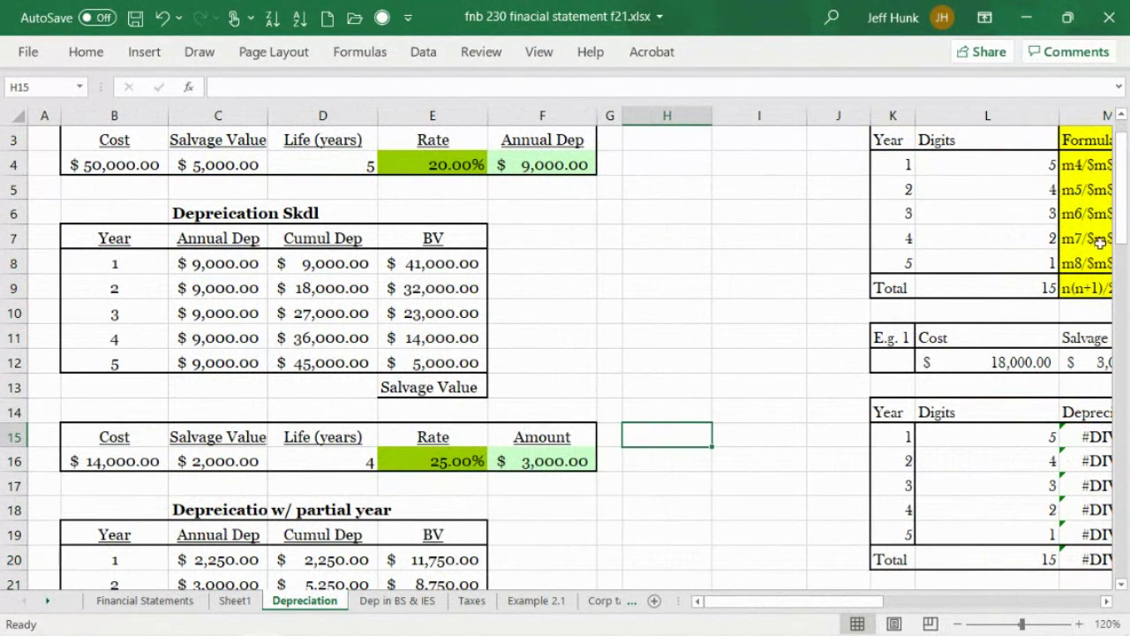
drag(1122, 231, 1125, 196)
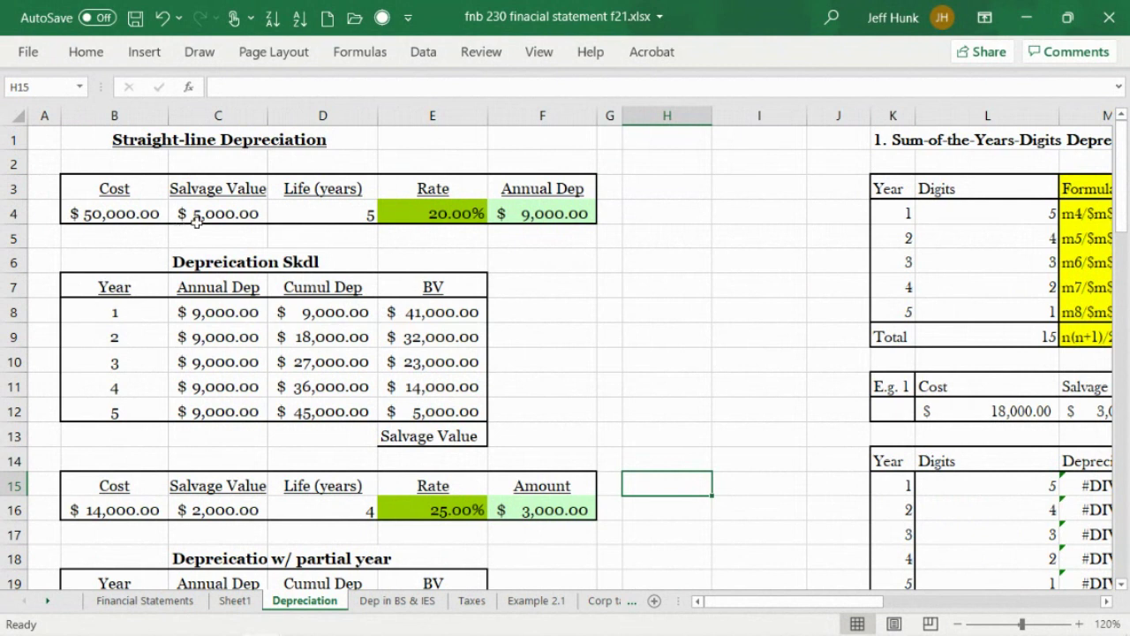
drag(987, 583, 989, 610)
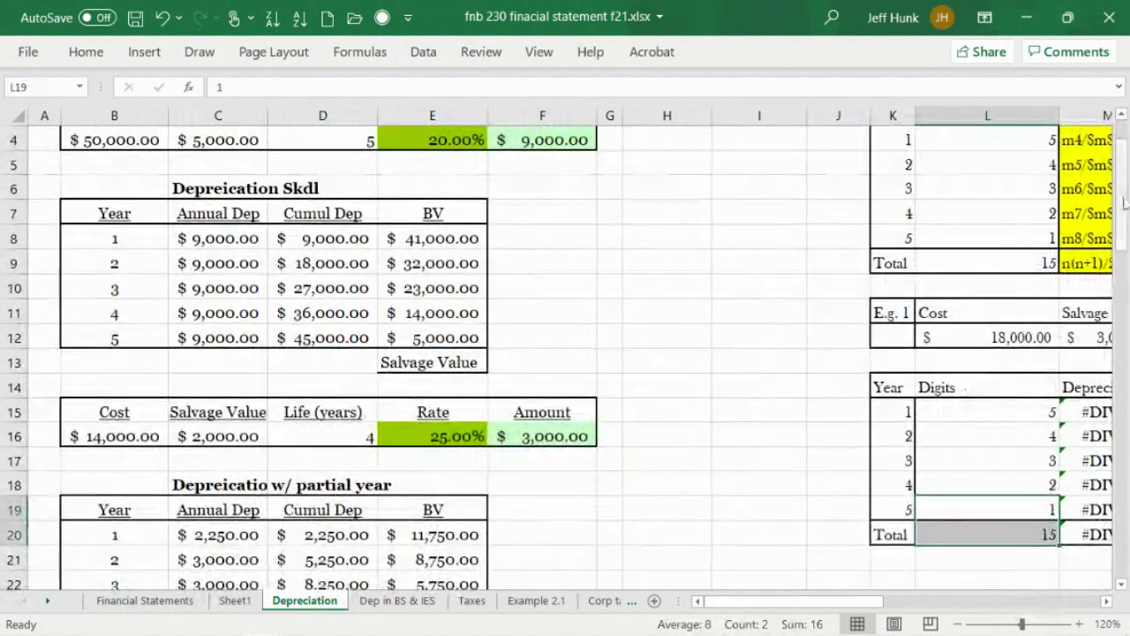
drag(1124, 204, 1115, 128)
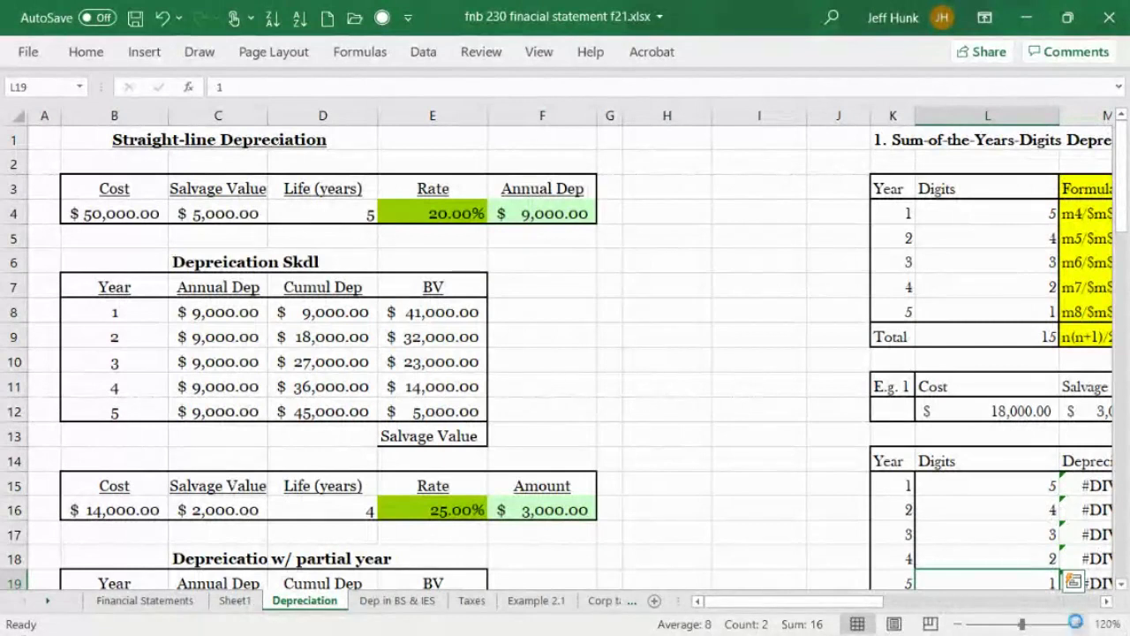
click(1079, 623)
click(1079, 623)
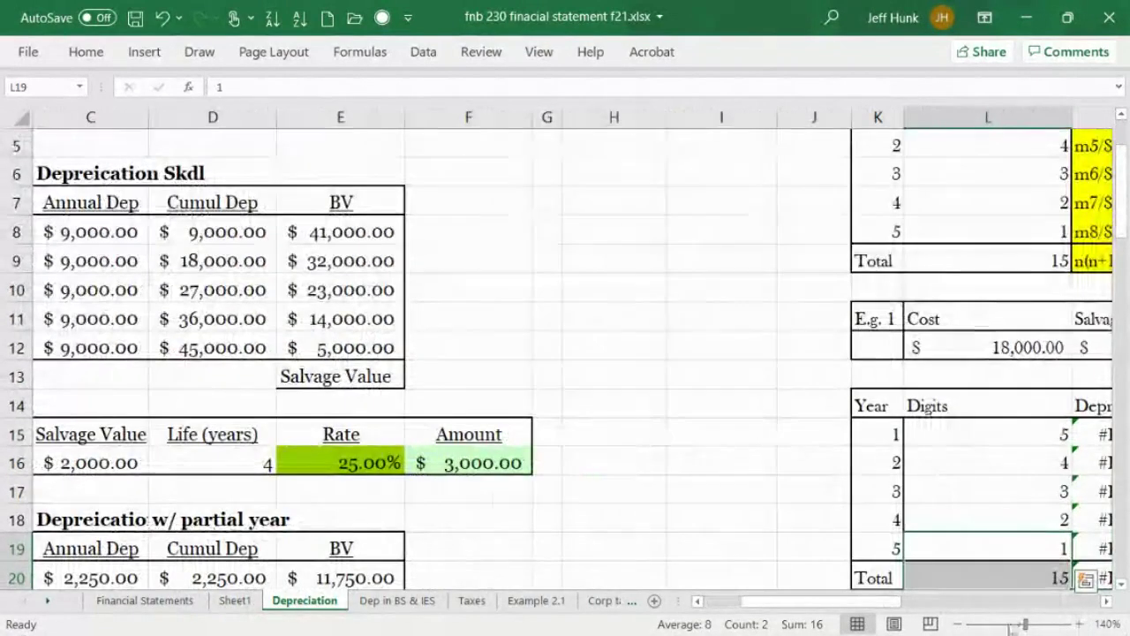
click(1080, 624)
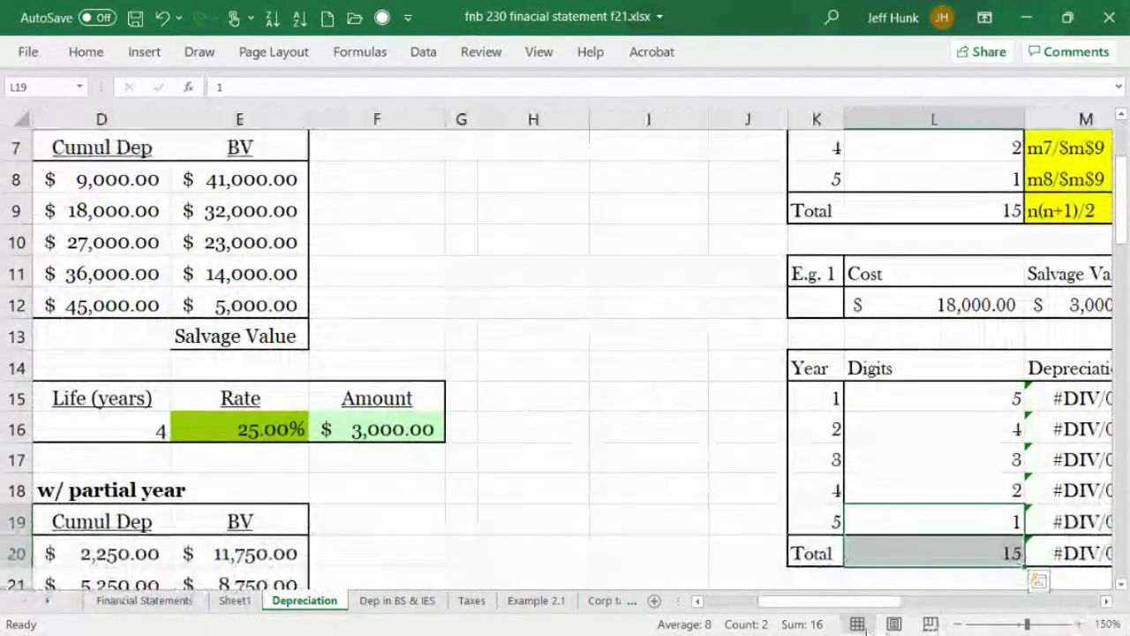
drag(870, 600, 816, 601)
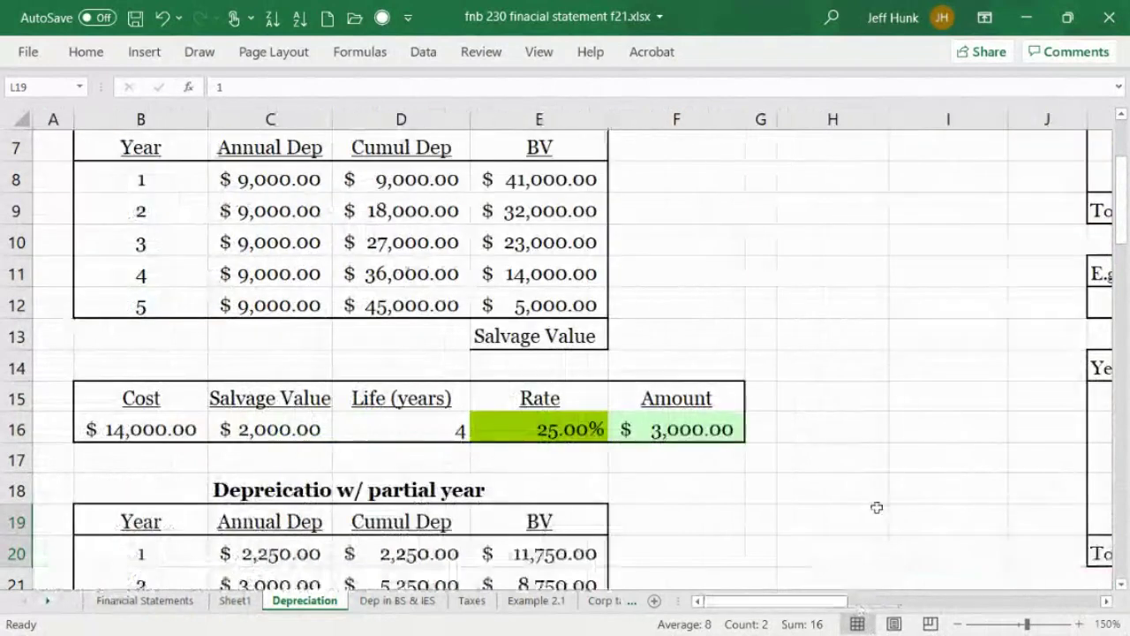
drag(1123, 181, 1123, 150)
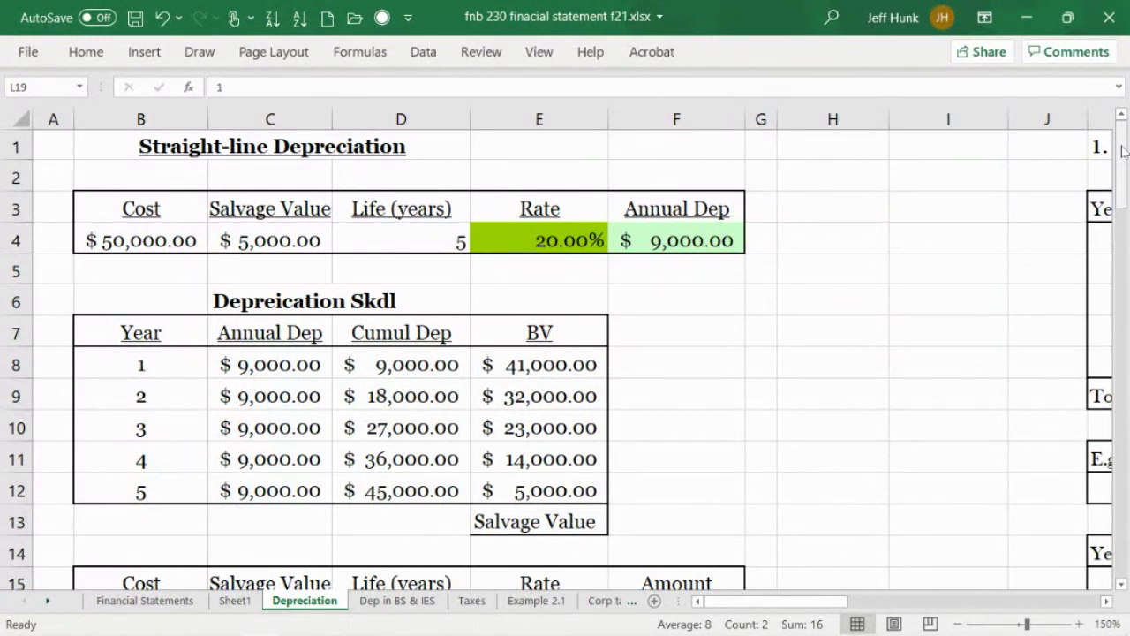
- Set the salvage value in cell C4 of the Straight-line Depreciation table to 500
click(314, 239)
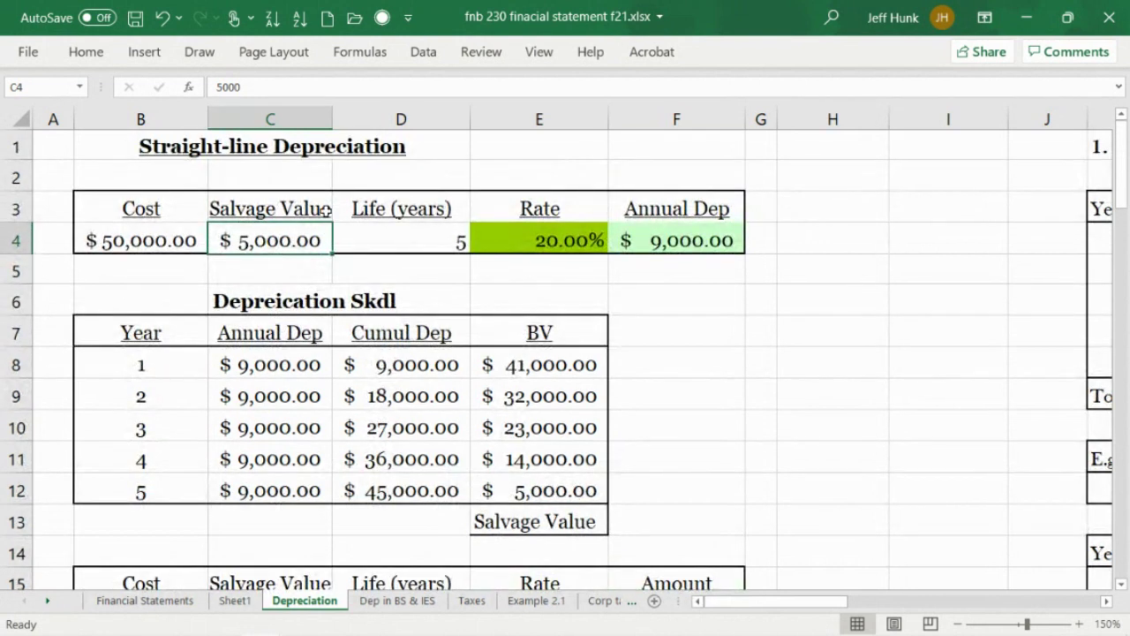
double_click(273, 239)
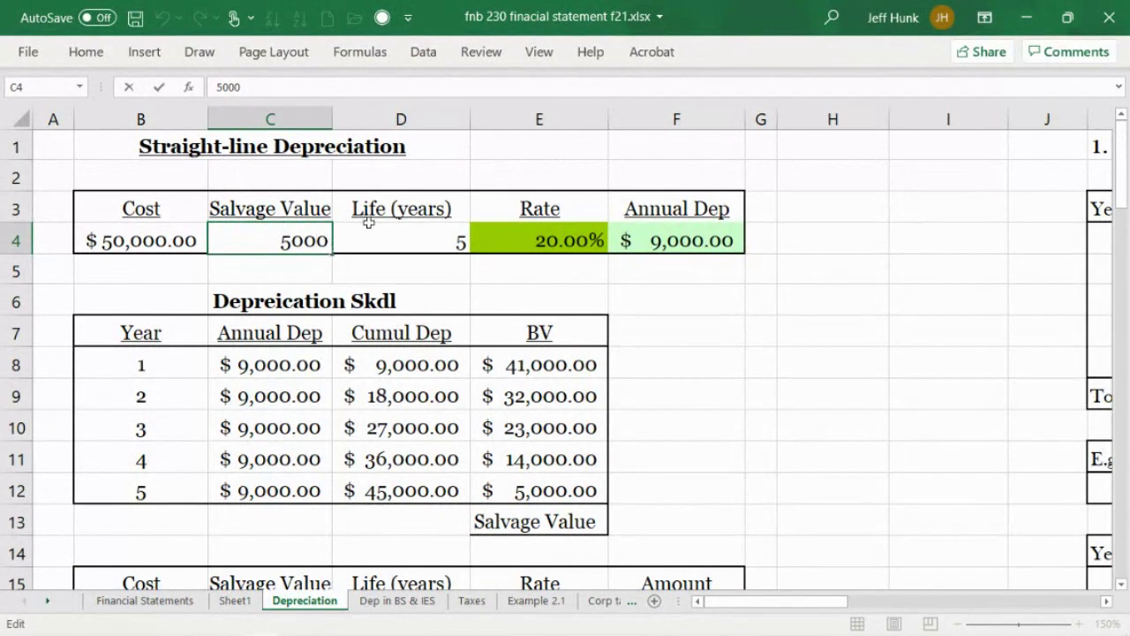
key(Delete)
click(807, 299)
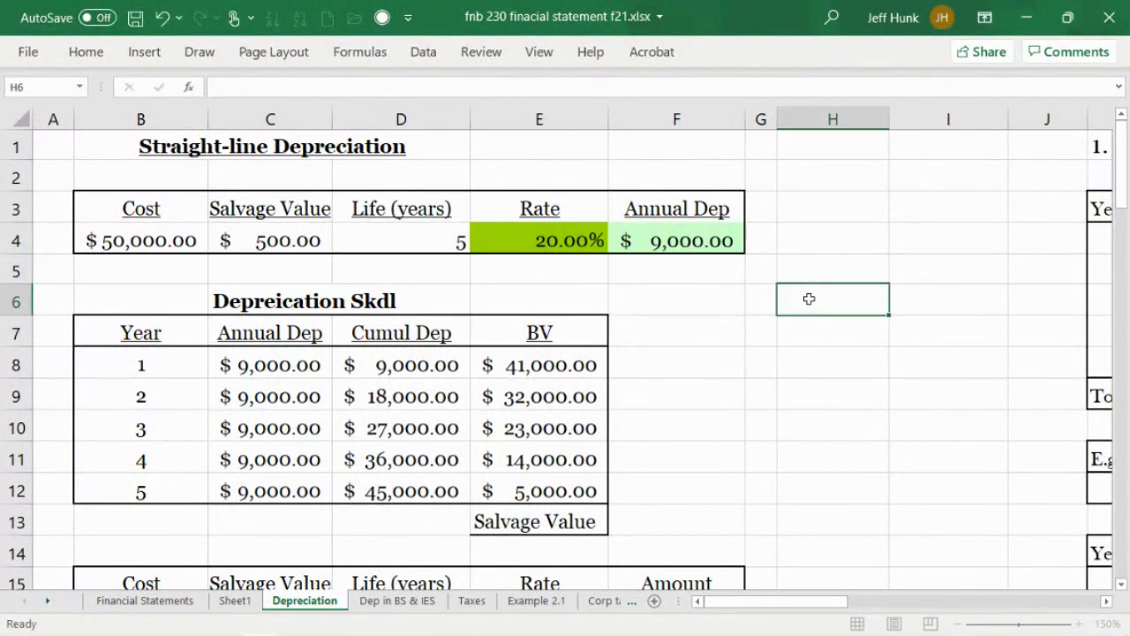
- Examine the cost, salvage value and life cells of the Straight-line Depreciation table against its yearly schedule
click(163, 244)
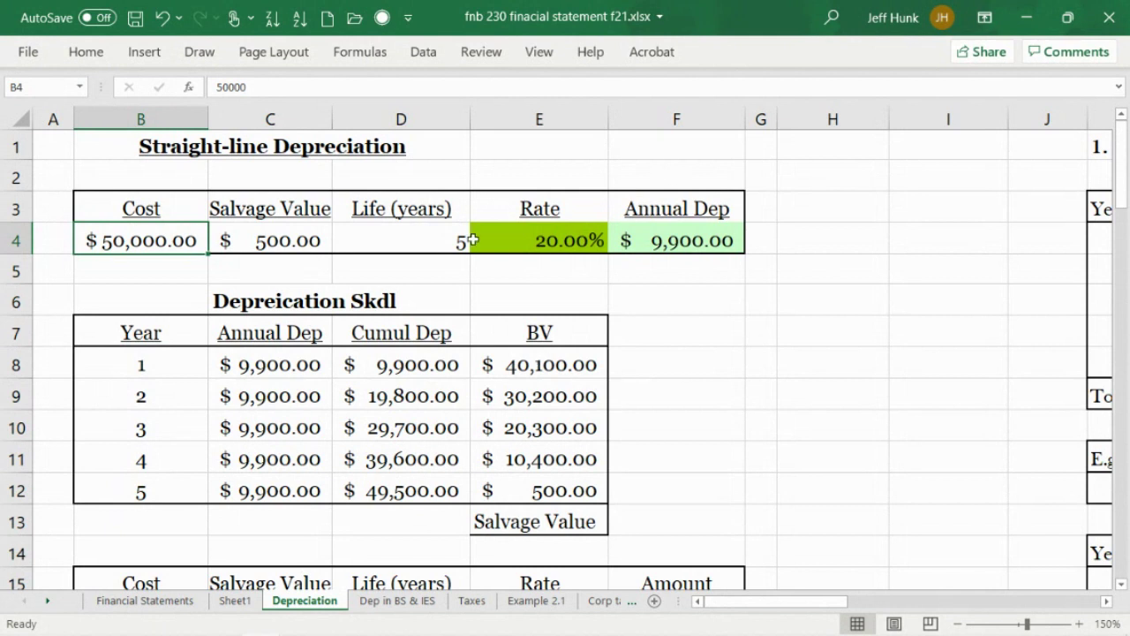
click(279, 245)
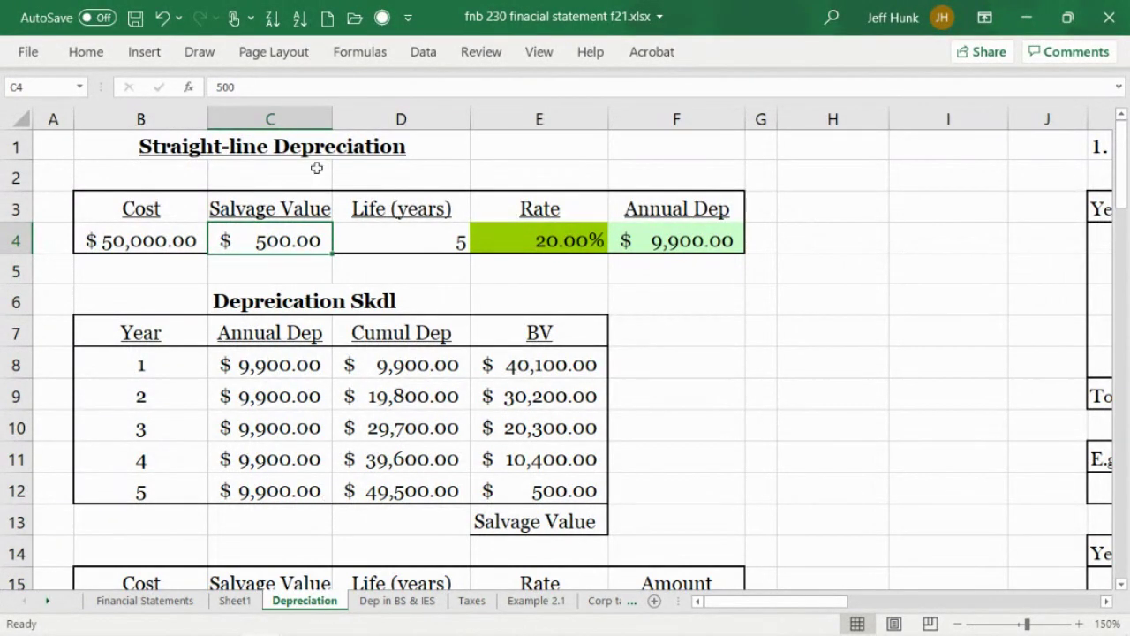
click(392, 240)
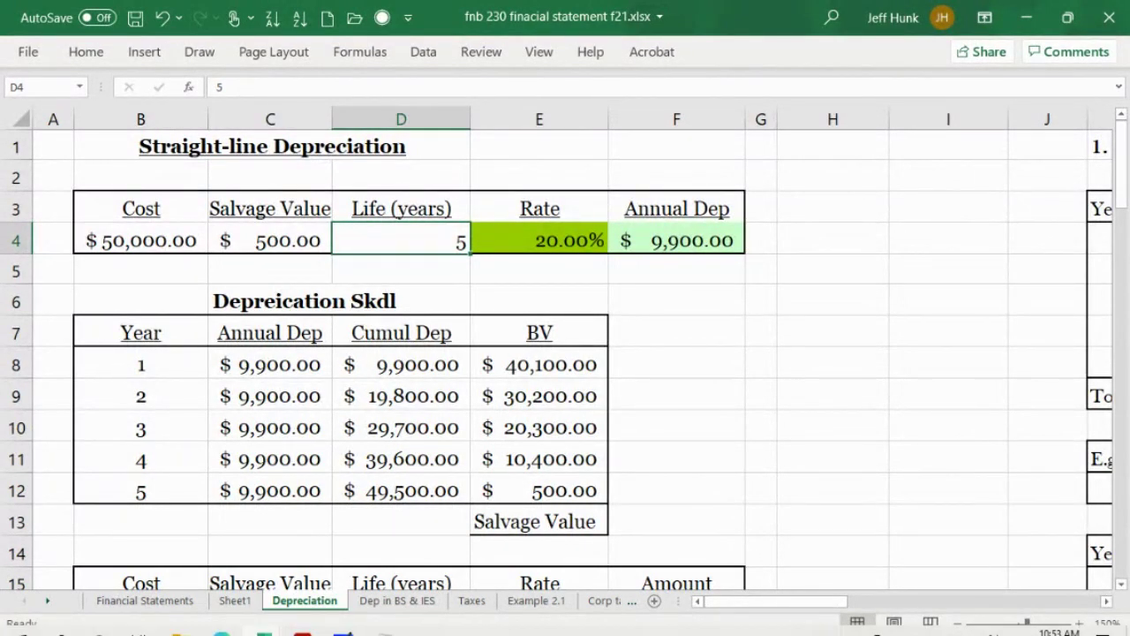
mouse_move(1060, 623)
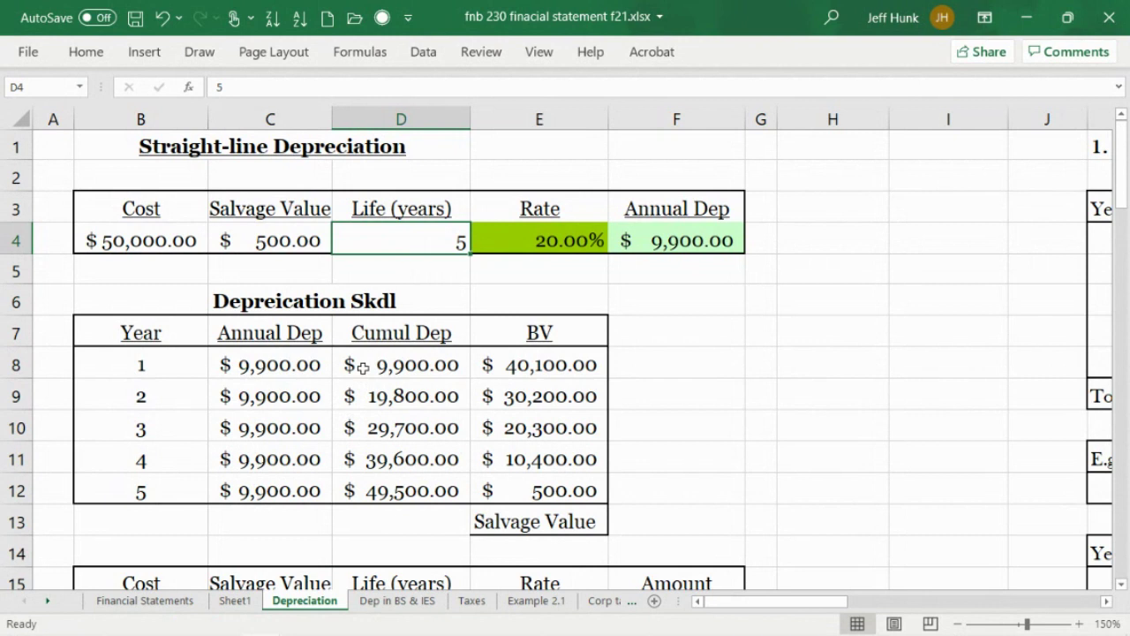
click(716, 359)
click(724, 274)
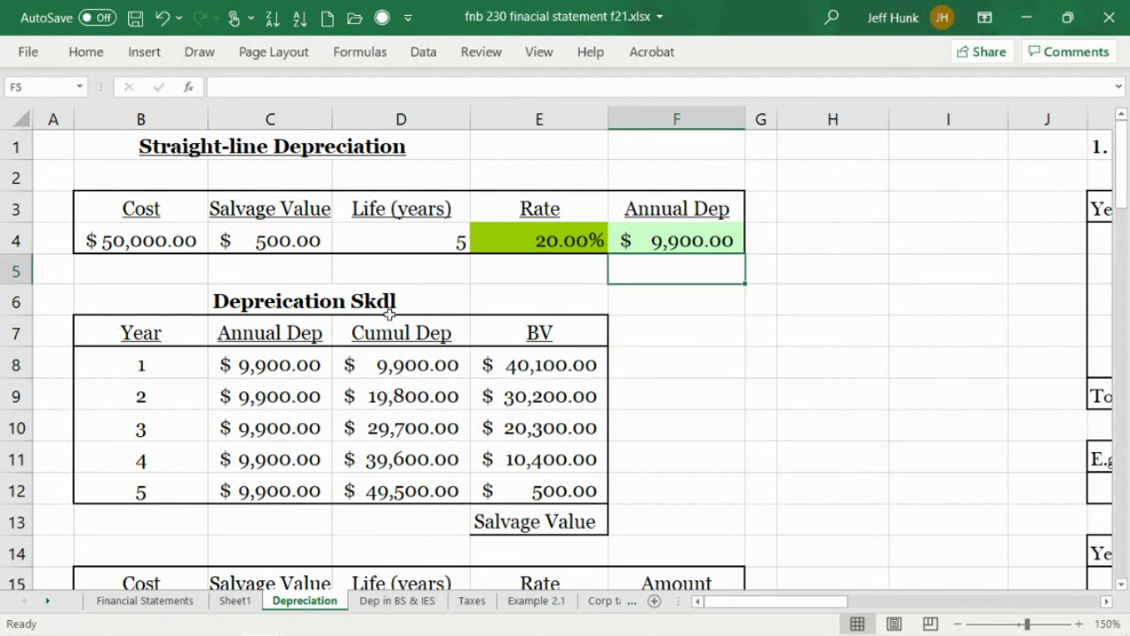
- Examine the salvage value input and the annual depreciation and rate formulas in row 4 of the Straight-line Depreciation table
click(288, 240)
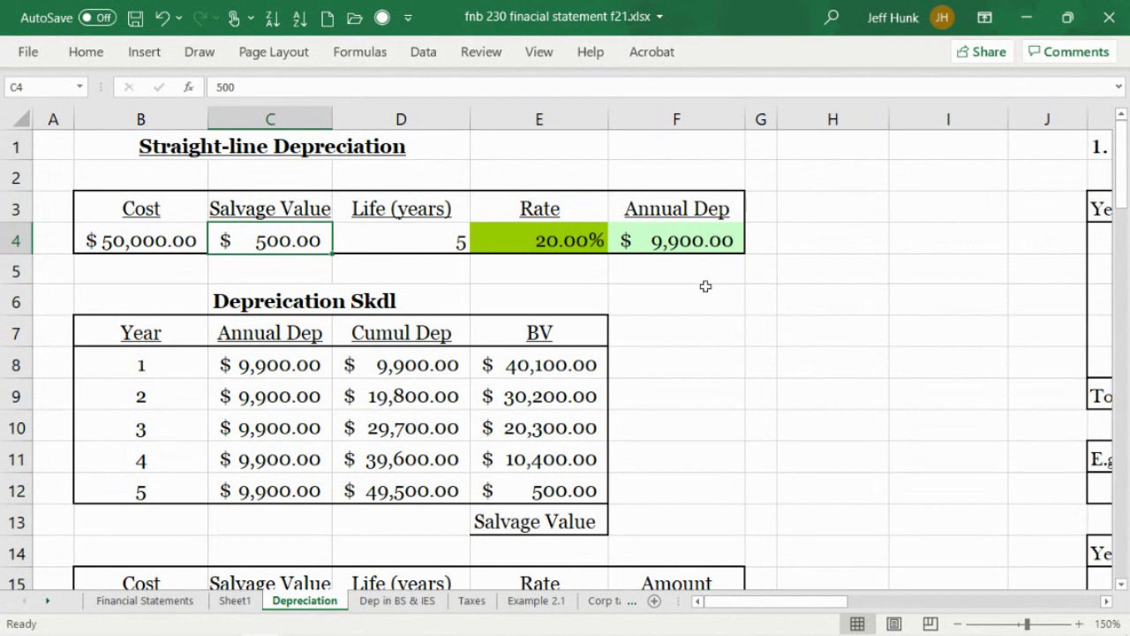
mouse_move(615, 632)
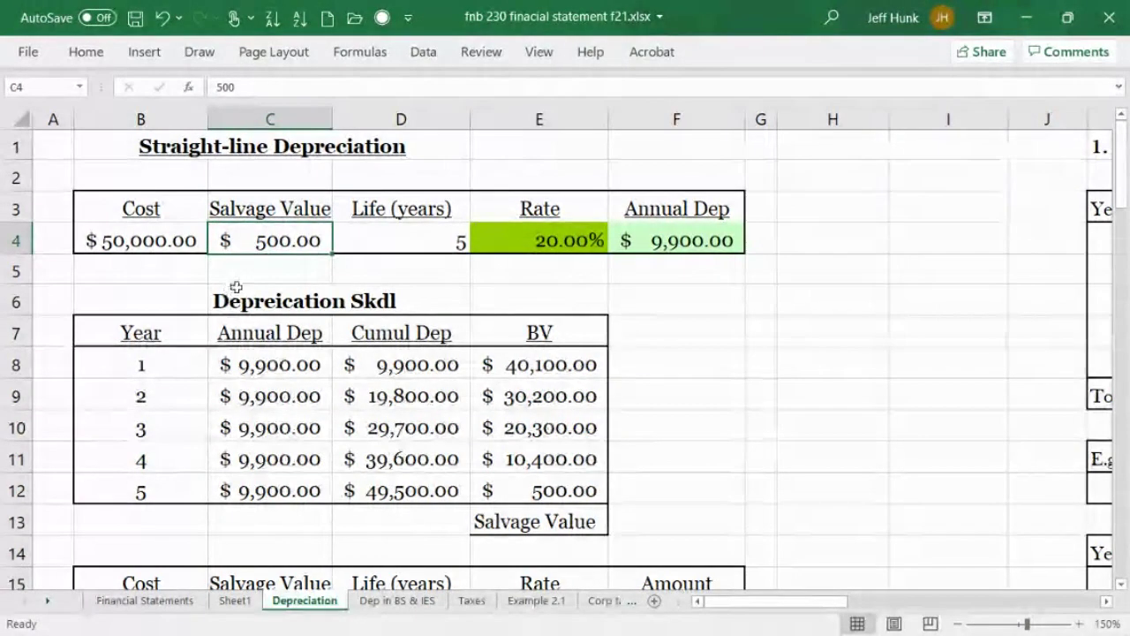
click(659, 244)
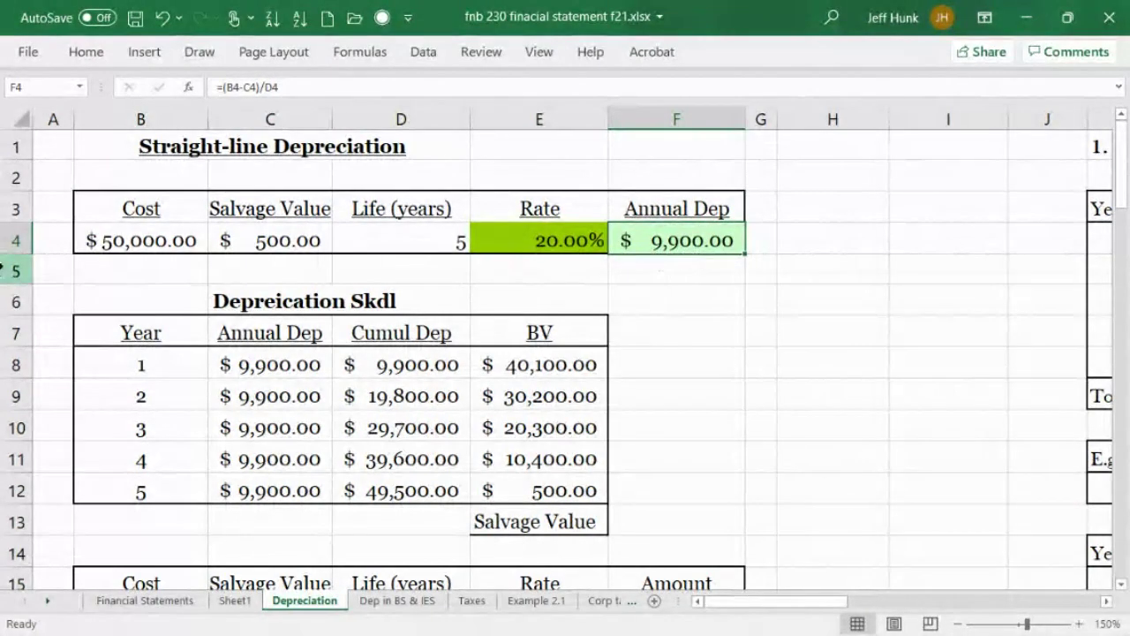
double_click(565, 244)
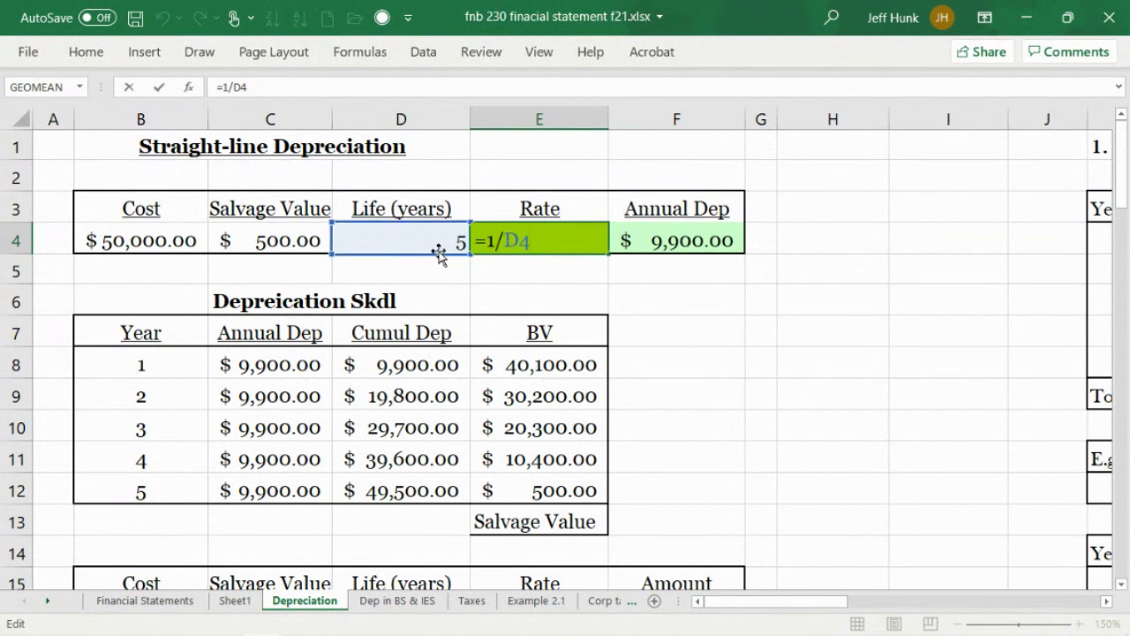
click(501, 145)
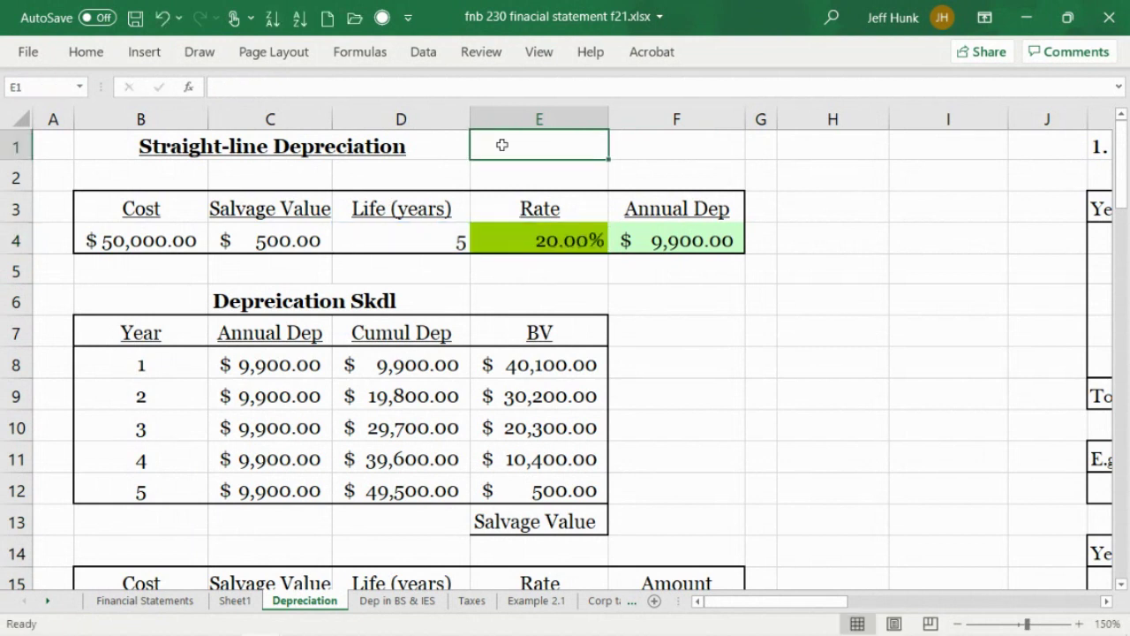
- Highlight the Annual Dep cell F4 of the Straight-line Depreciation table with a yellow fill
click(698, 229)
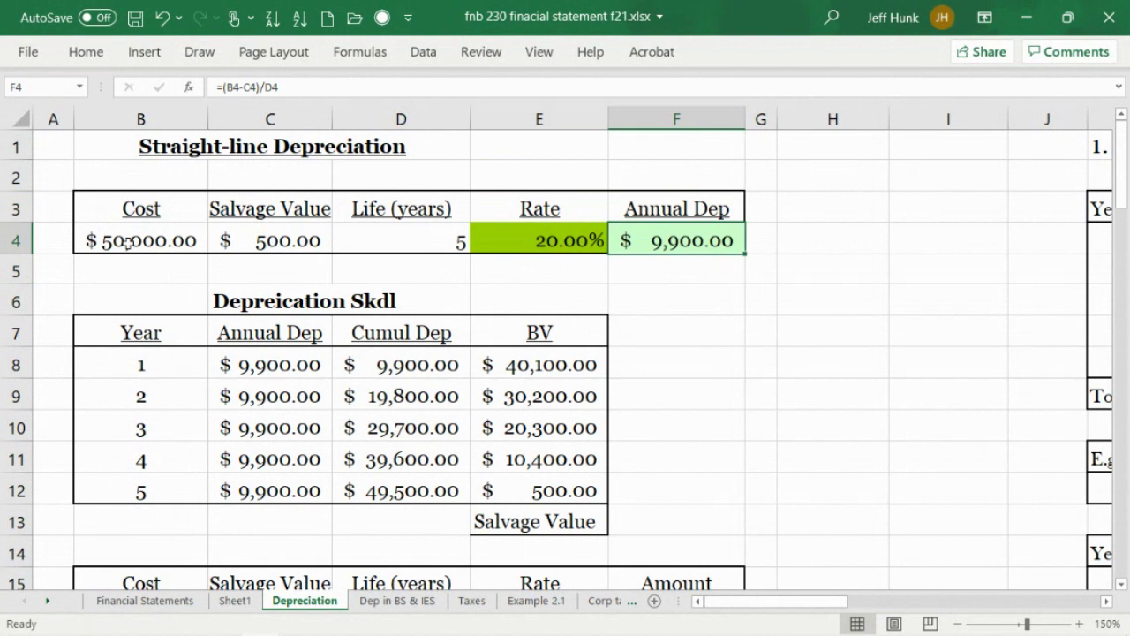
click(85, 52)
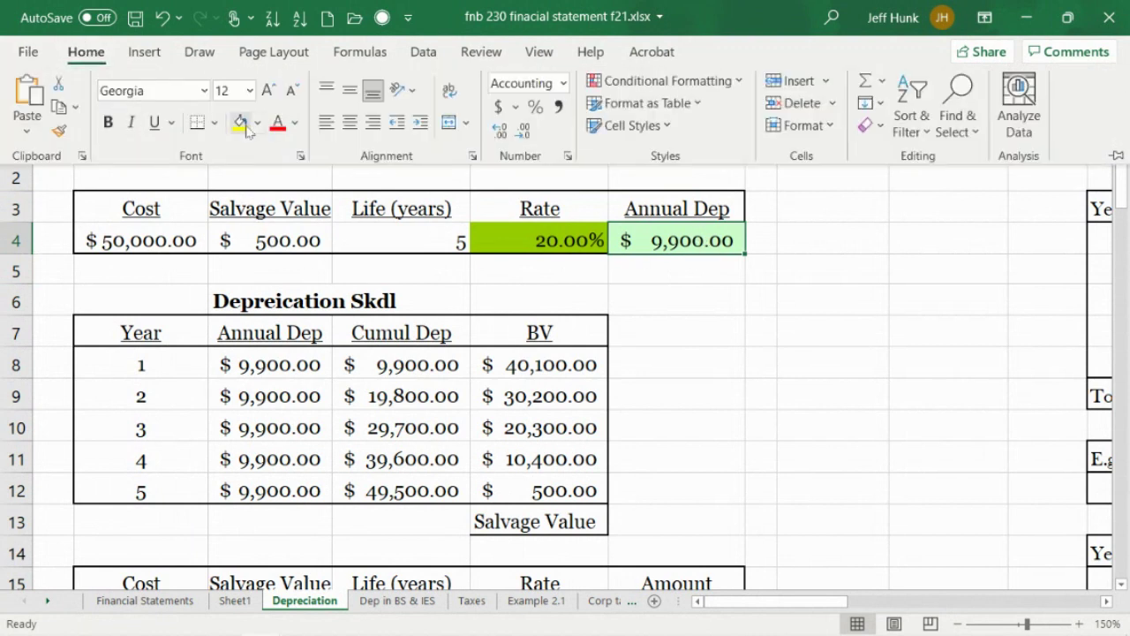
click(241, 122)
- Change the annual depreciation formula in F4 to =(B4-C4)*E4, multiplying by the rate instead of dividing by the life
click(694, 229)
double_click(694, 230)
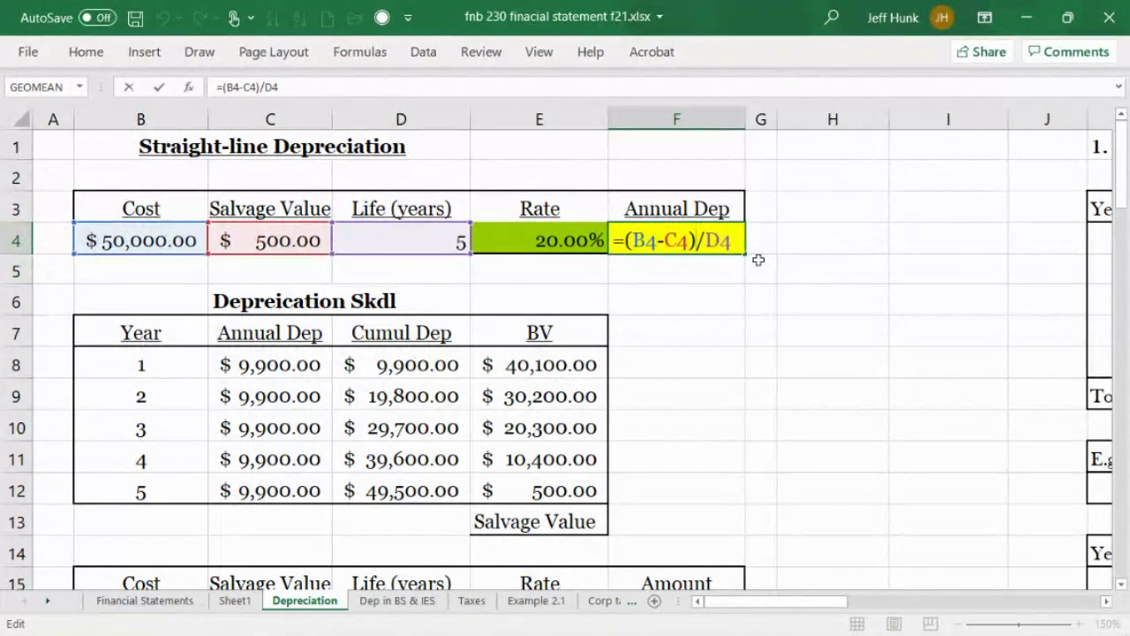
drag(696, 240, 740, 256)
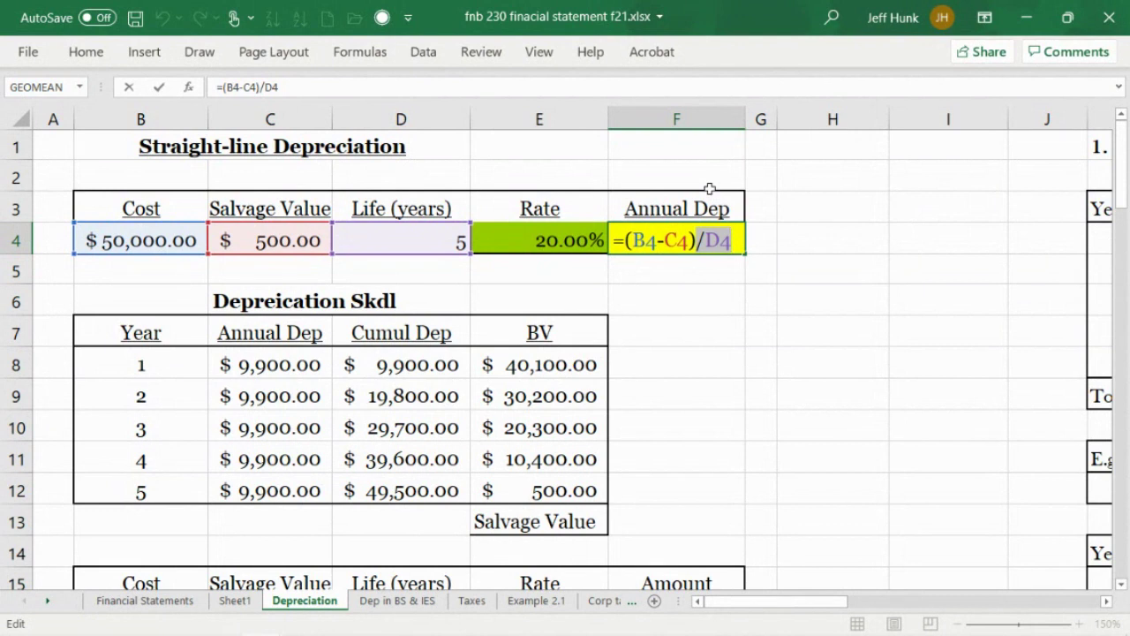
text(*)
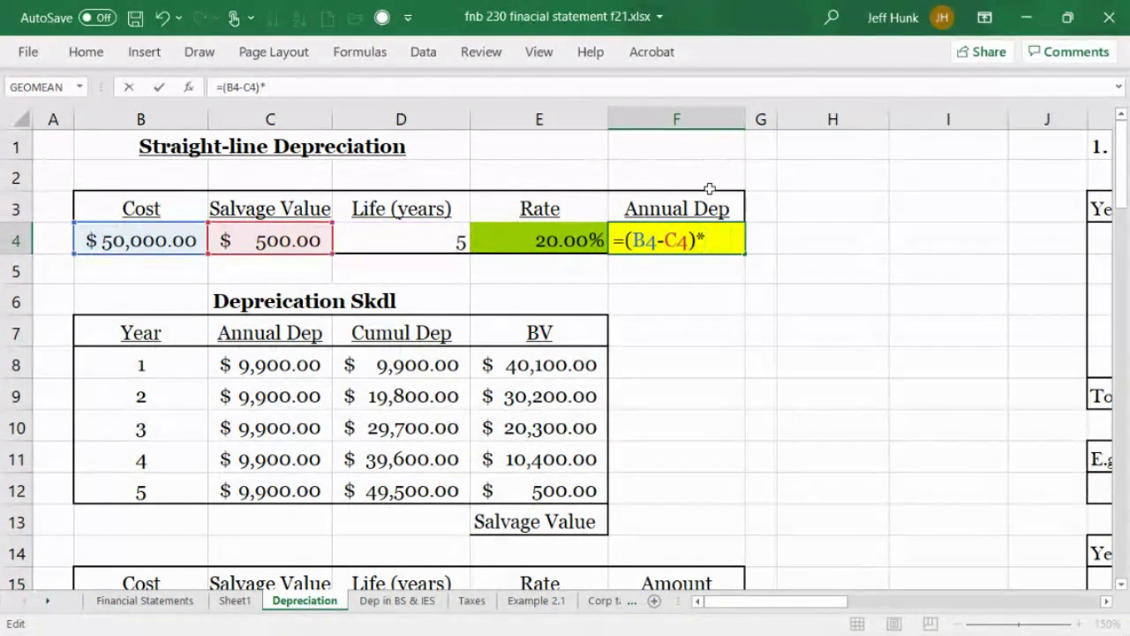
click(584, 232)
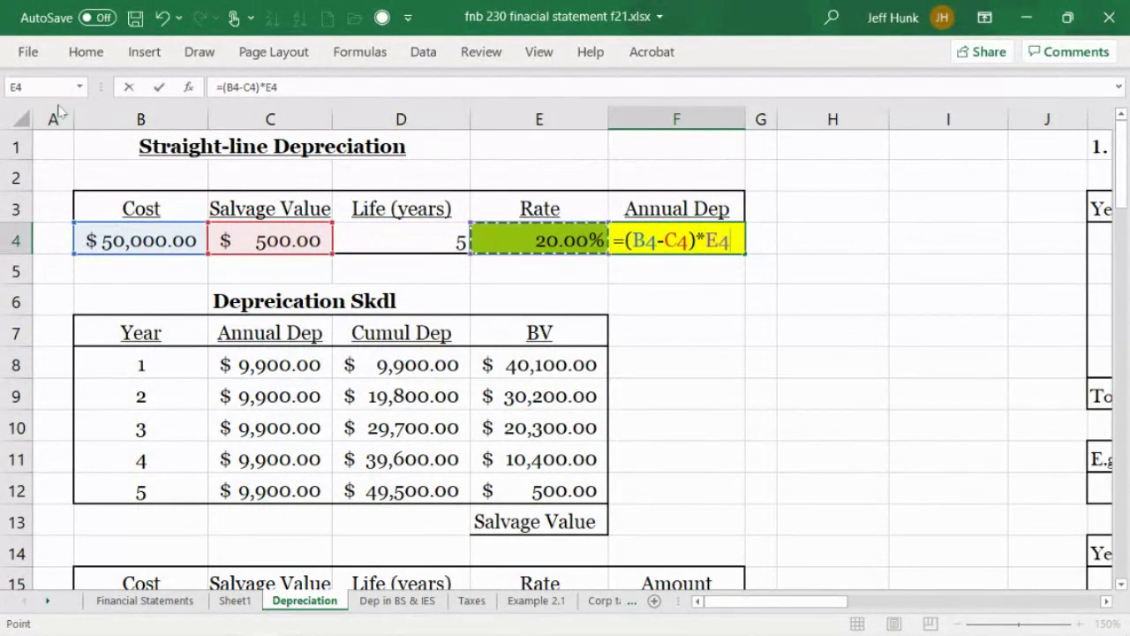
click(160, 88)
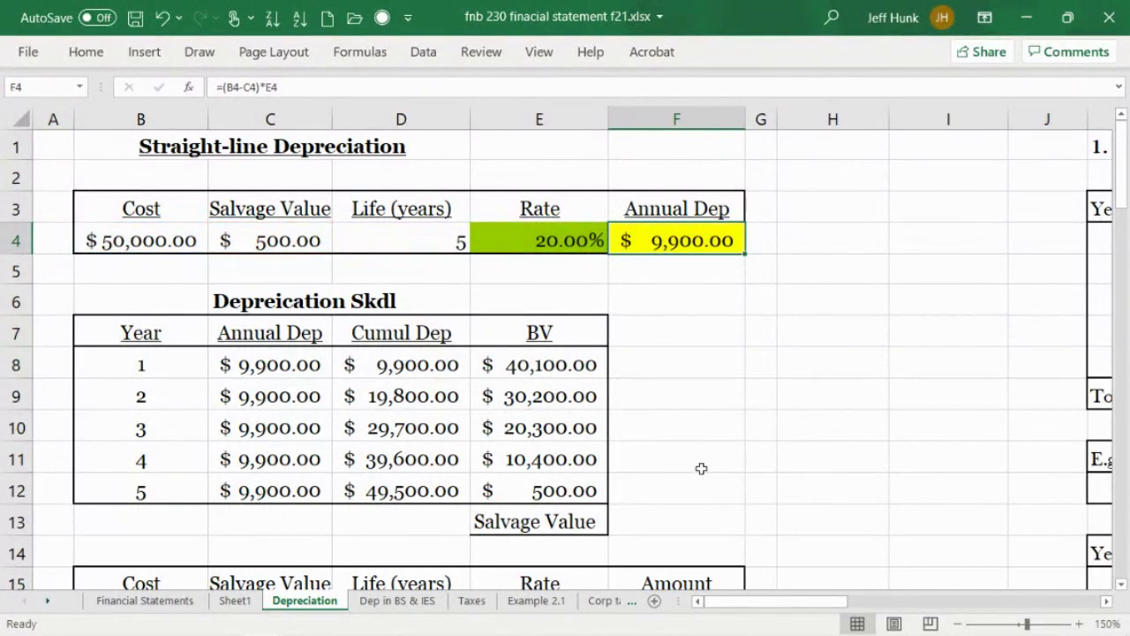
- Highlight the depreciation schedule's annual, cumulative and book value cells, C8:E12, with a yellow fill
click(298, 371)
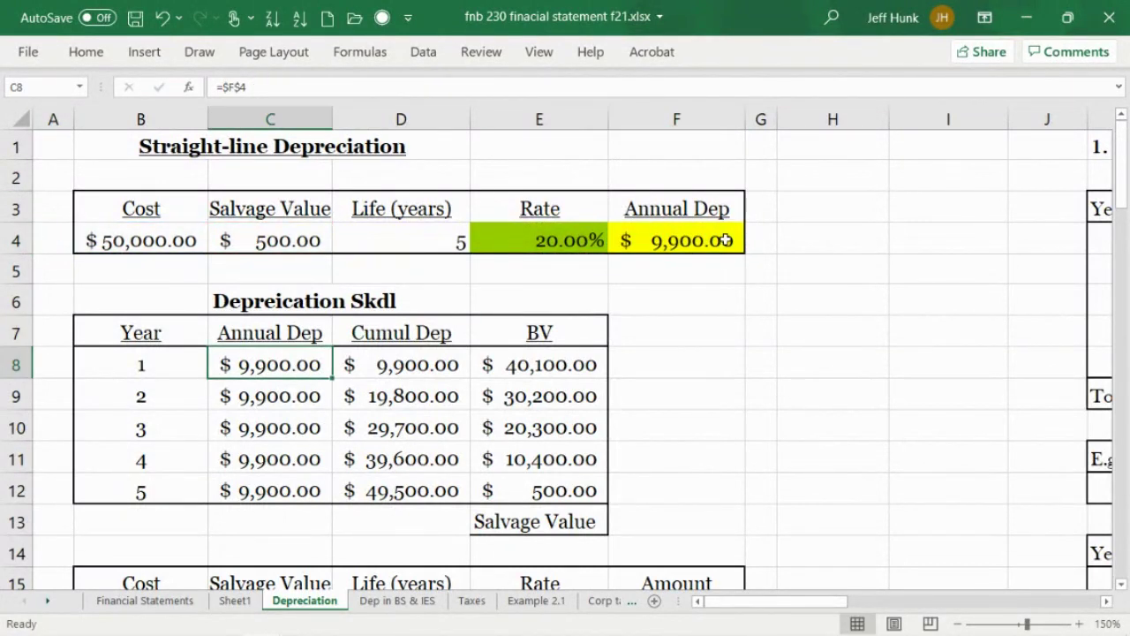
mouse_move(295, 371)
mouse_down()
mouse_move(565, 460)
mouse_move(565, 490)
mouse_up()
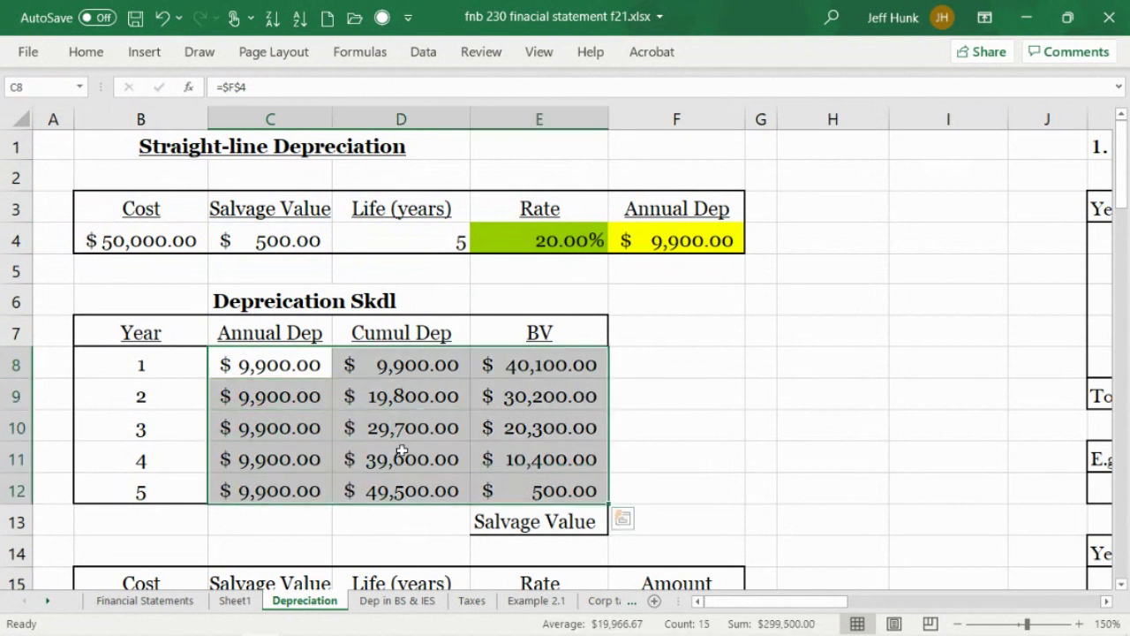
click(85, 51)
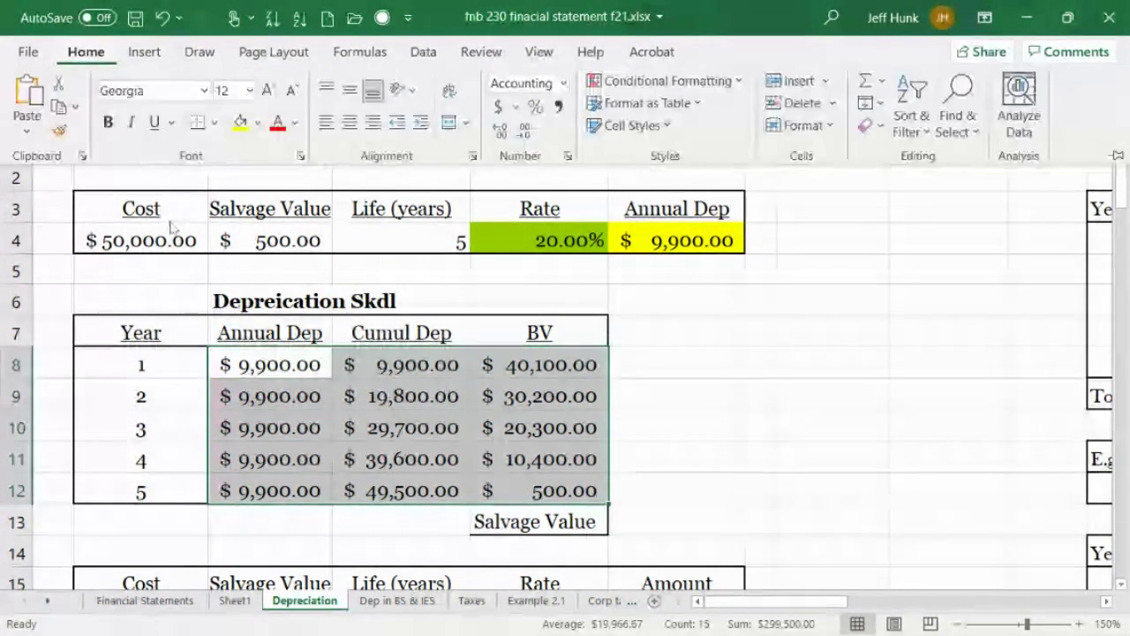
click(239, 121)
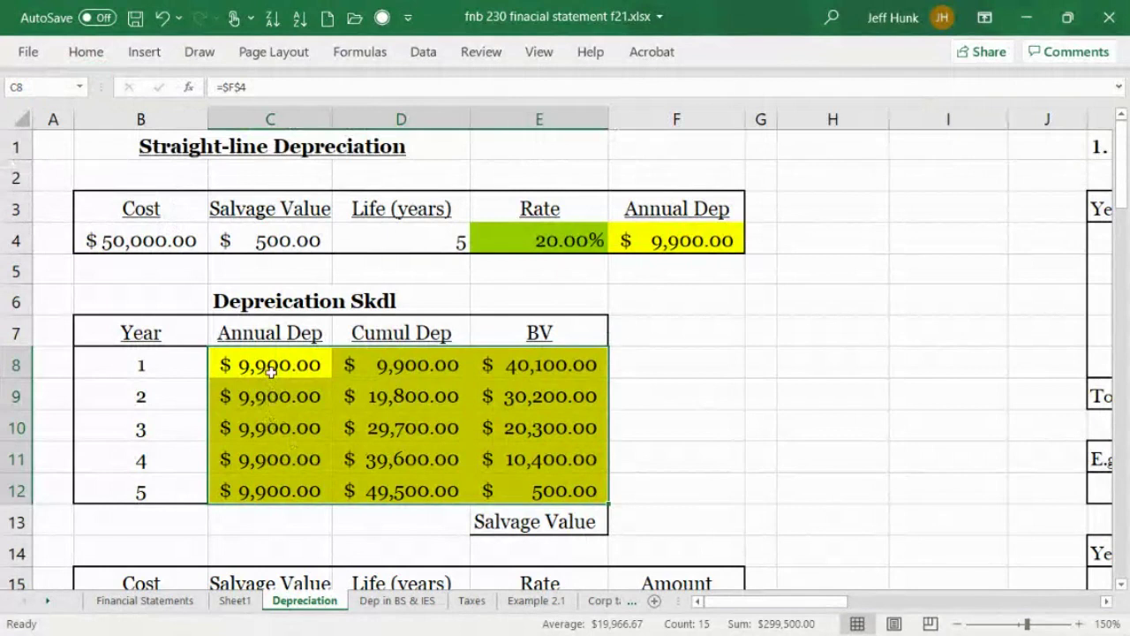
- Review the Annual Dep cells of the depreciation schedule for years 1 through 5
click(271, 371)
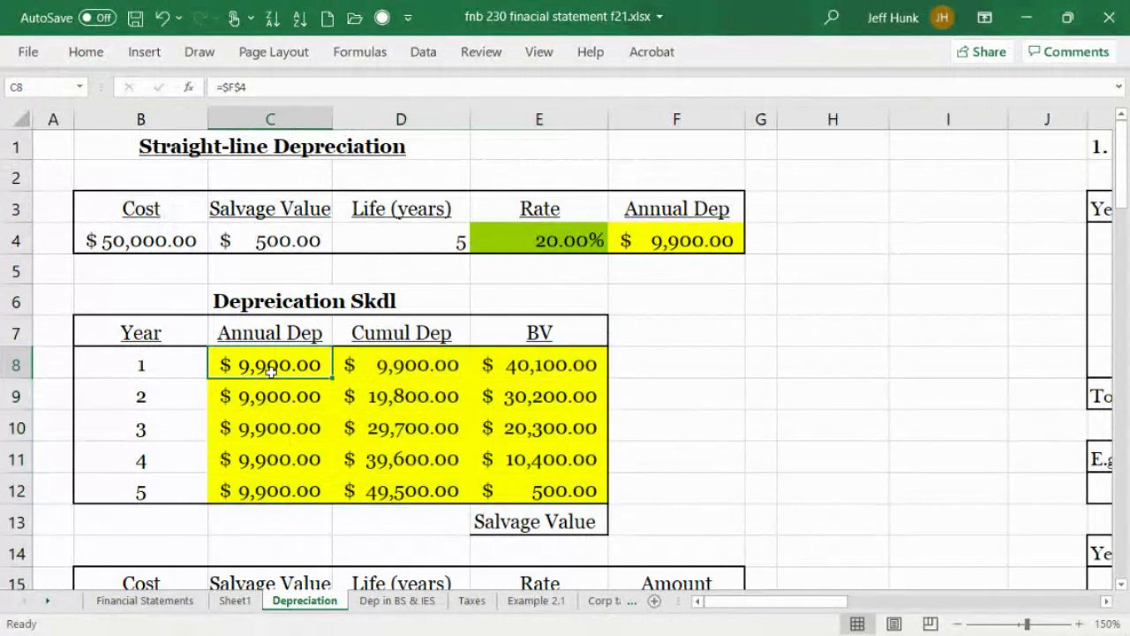
click(270, 394)
click(277, 423)
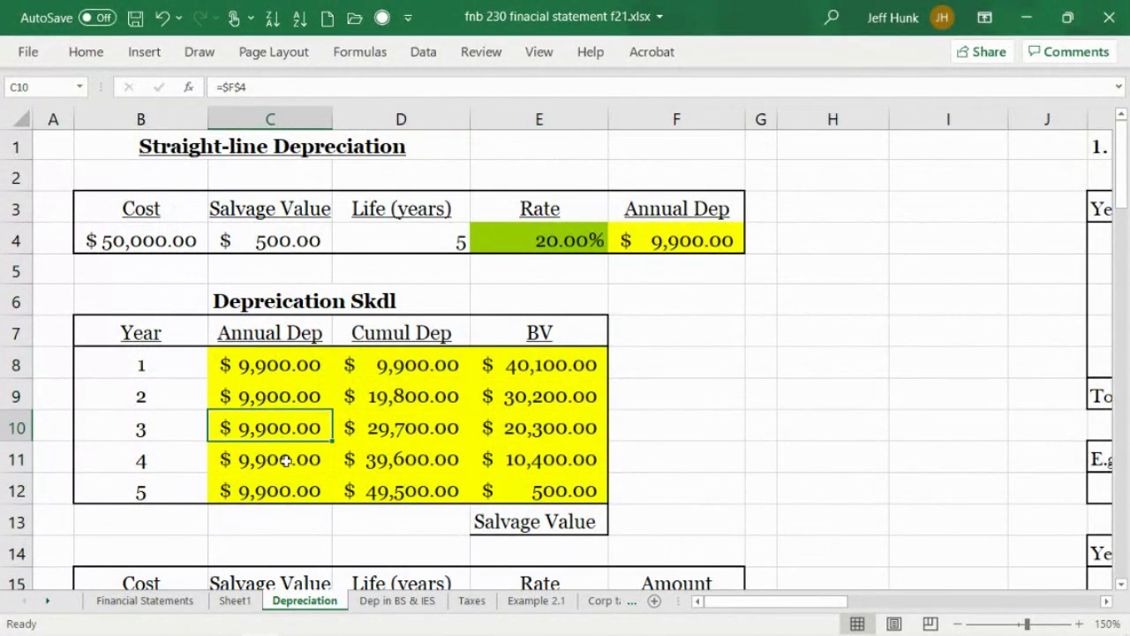
click(284, 459)
click(288, 493)
- Inspect the cumulative depreciation formulas in D8 to D12, checking the cells referenced by year 2 without changing them
click(434, 363)
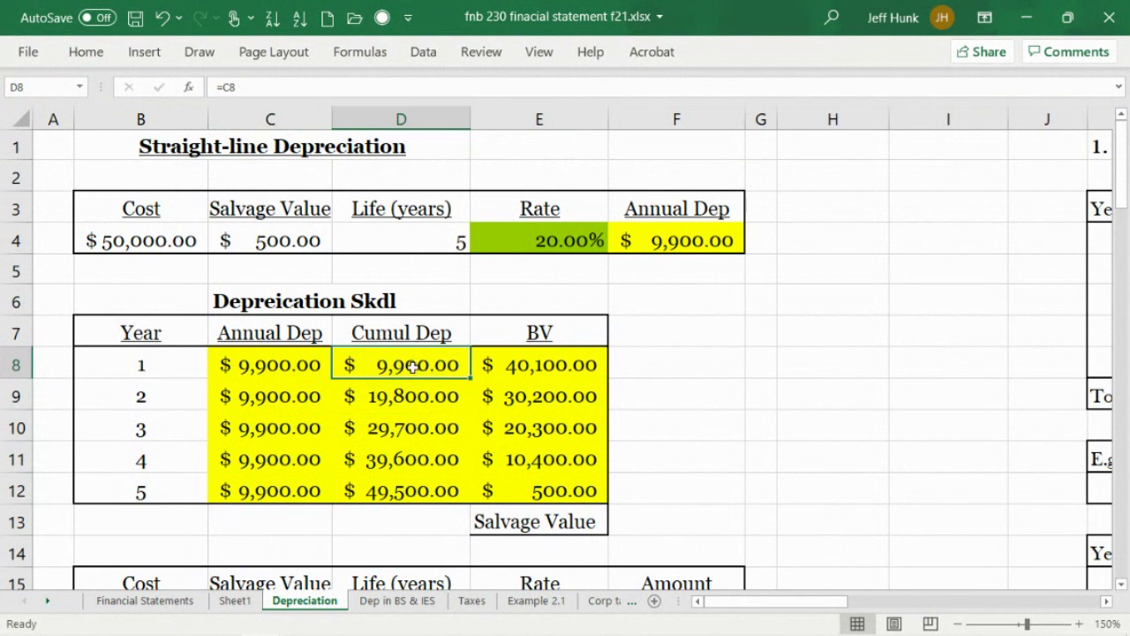
double_click(432, 402)
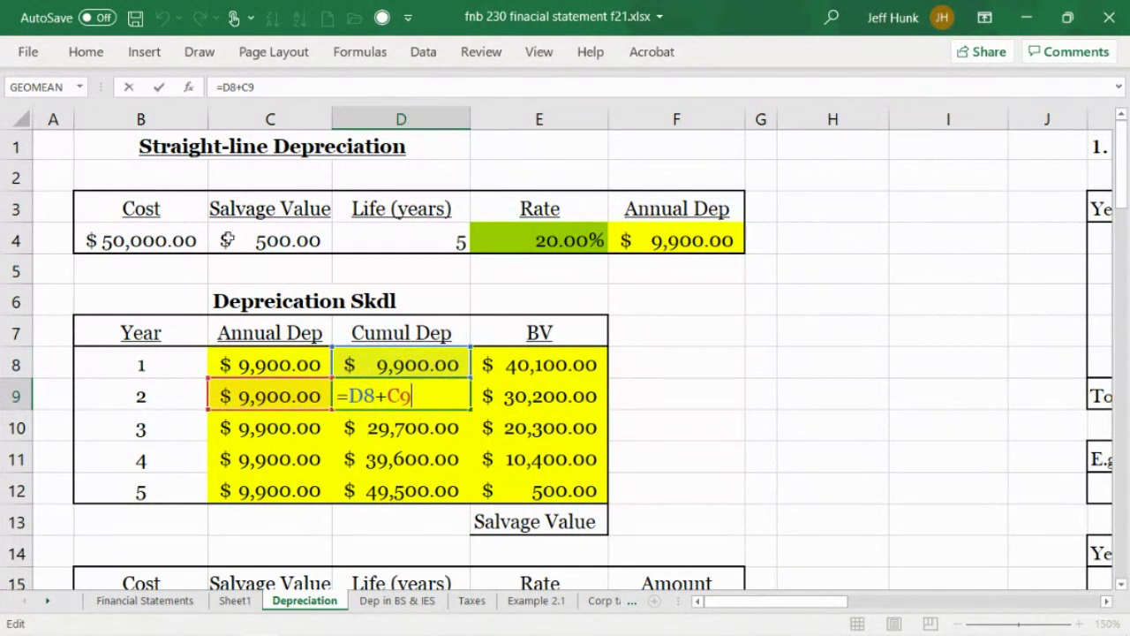
click(129, 86)
click(433, 433)
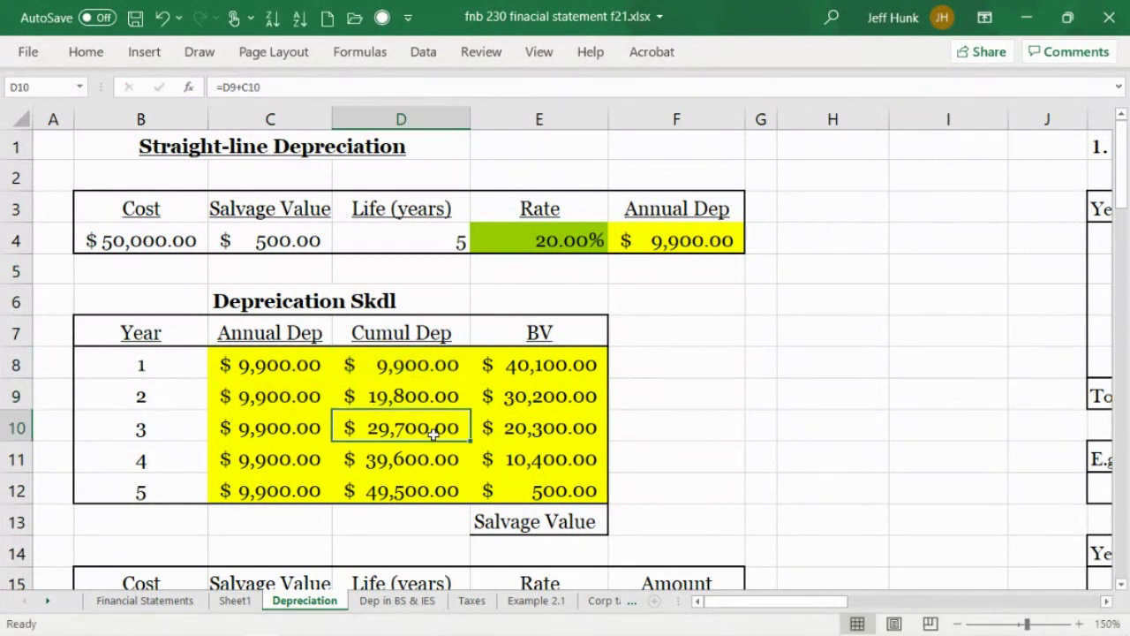
click(410, 457)
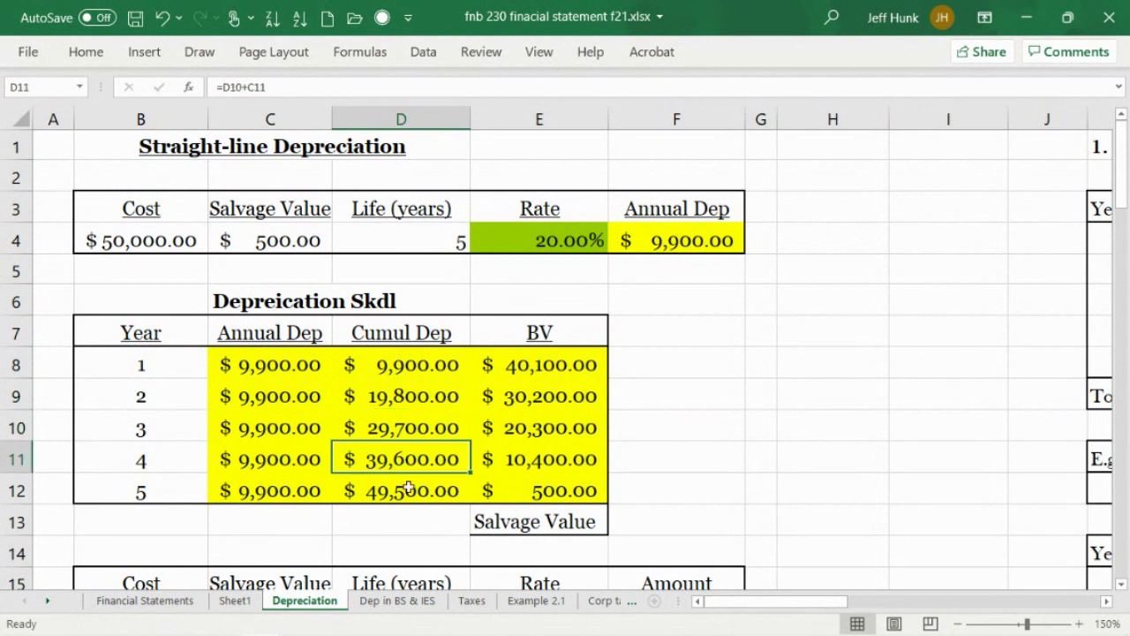
click(409, 486)
- Inspect which cells the year 1 book value formula in E8 references, then look down the BV column
click(563, 365)
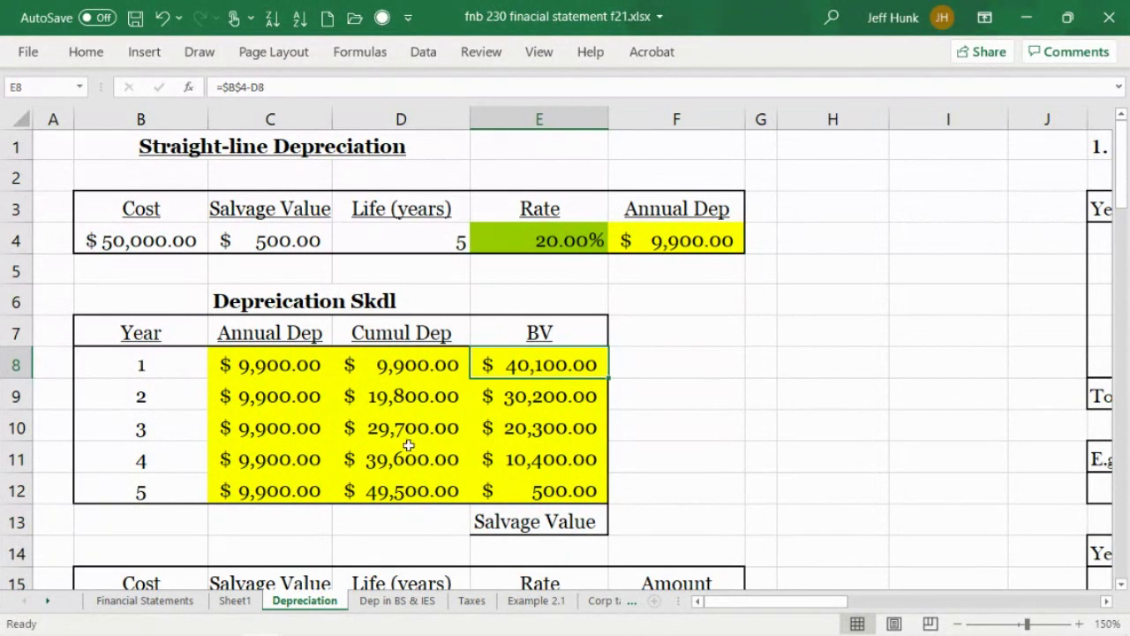
double_click(533, 362)
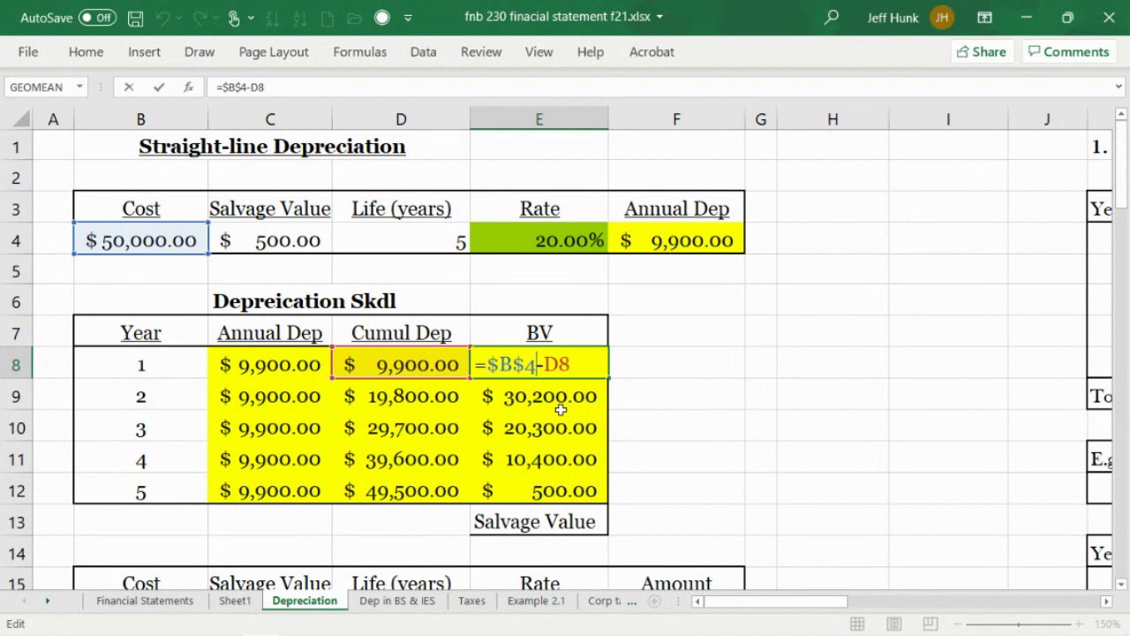
key(Return)
key(Down)
key(Down)
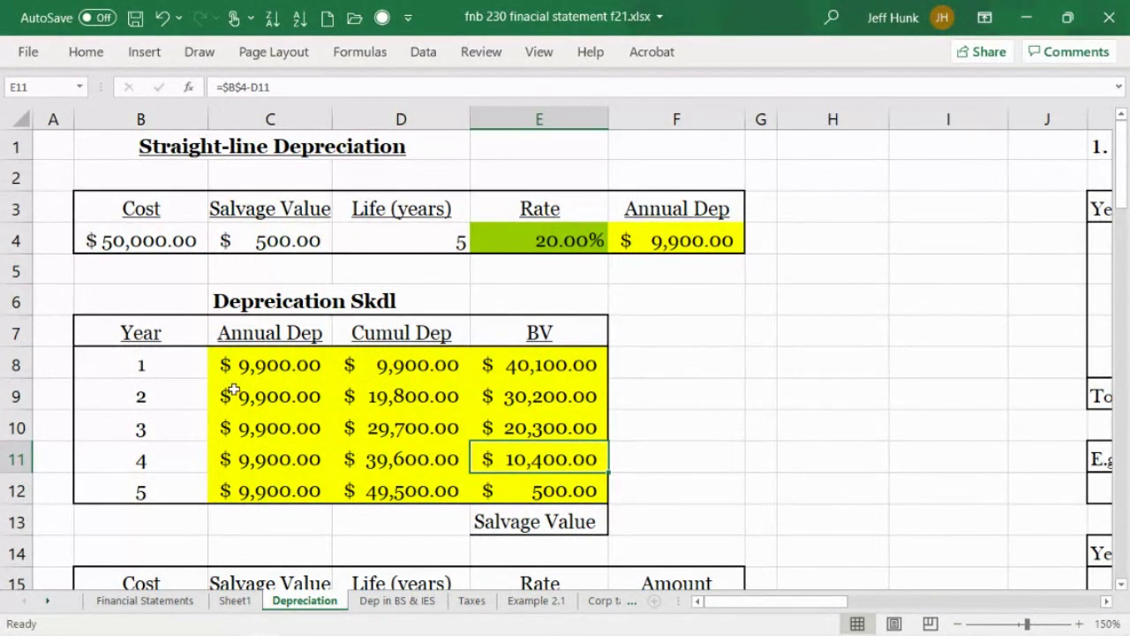
- Compare the asset cost in B4 with each year's book value, and inspect the year 5 formula in E12 without changing it
click(154, 244)
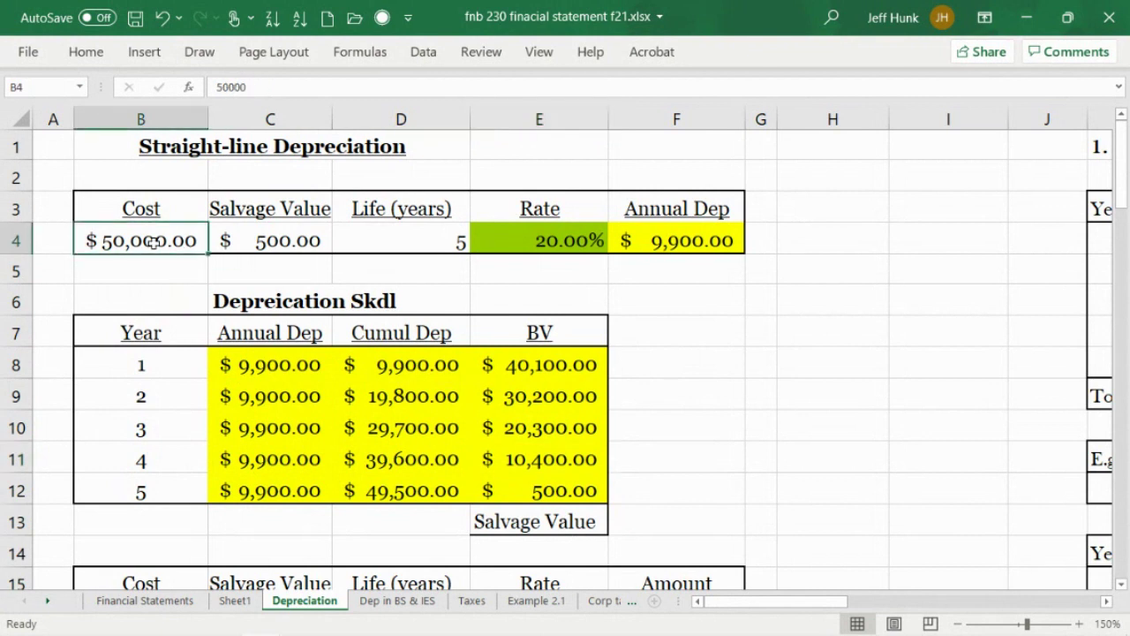
click(558, 362)
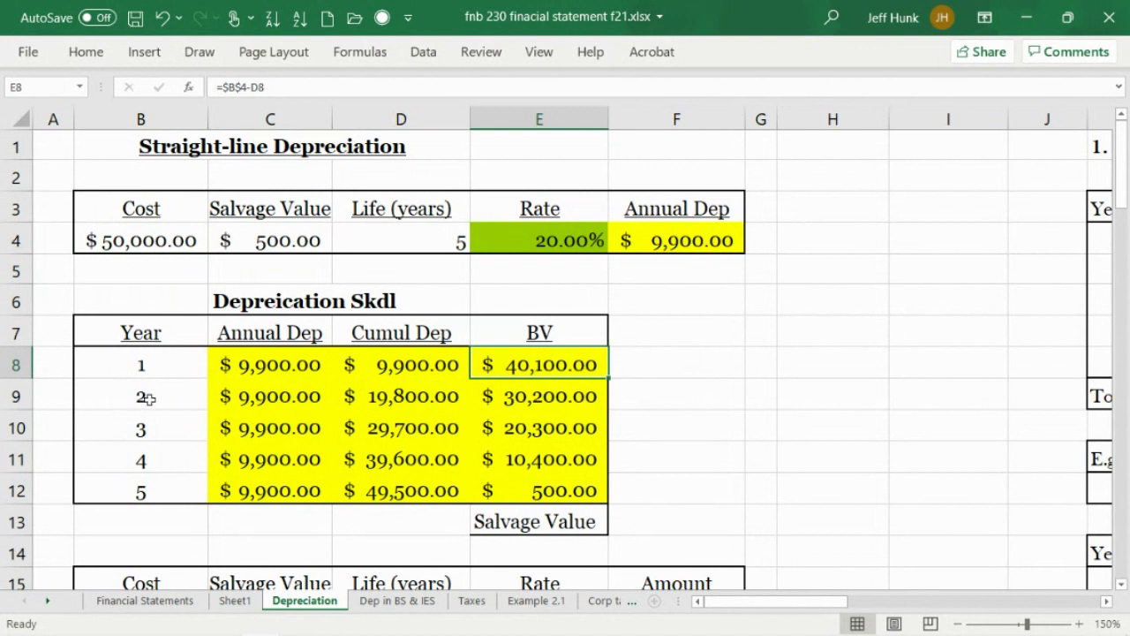
click(512, 400)
click(528, 431)
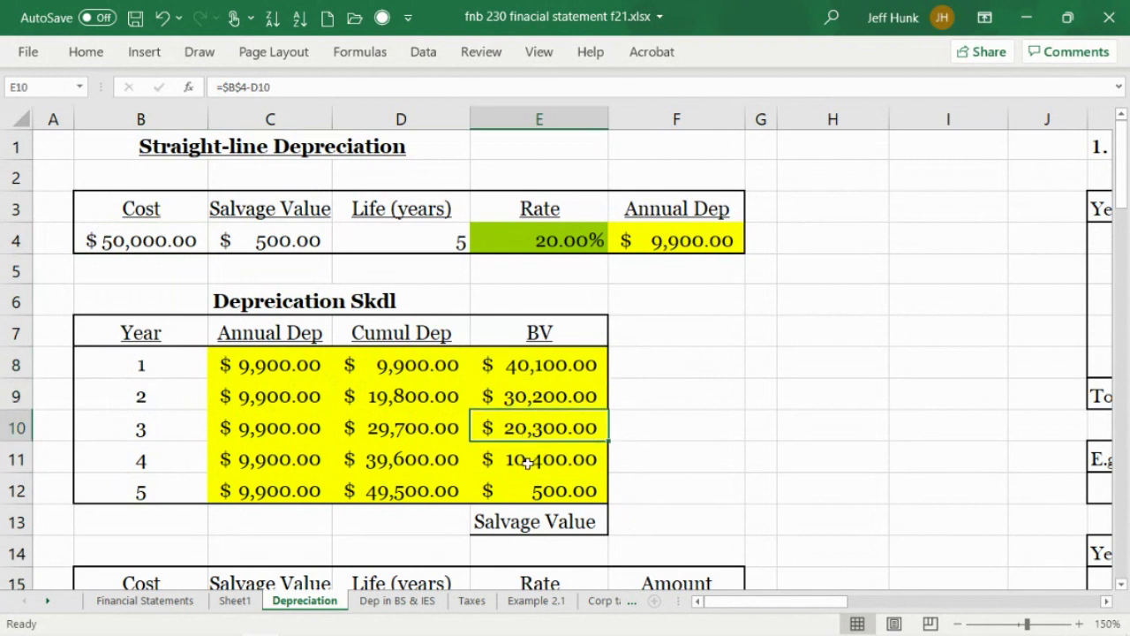
click(527, 463)
click(537, 494)
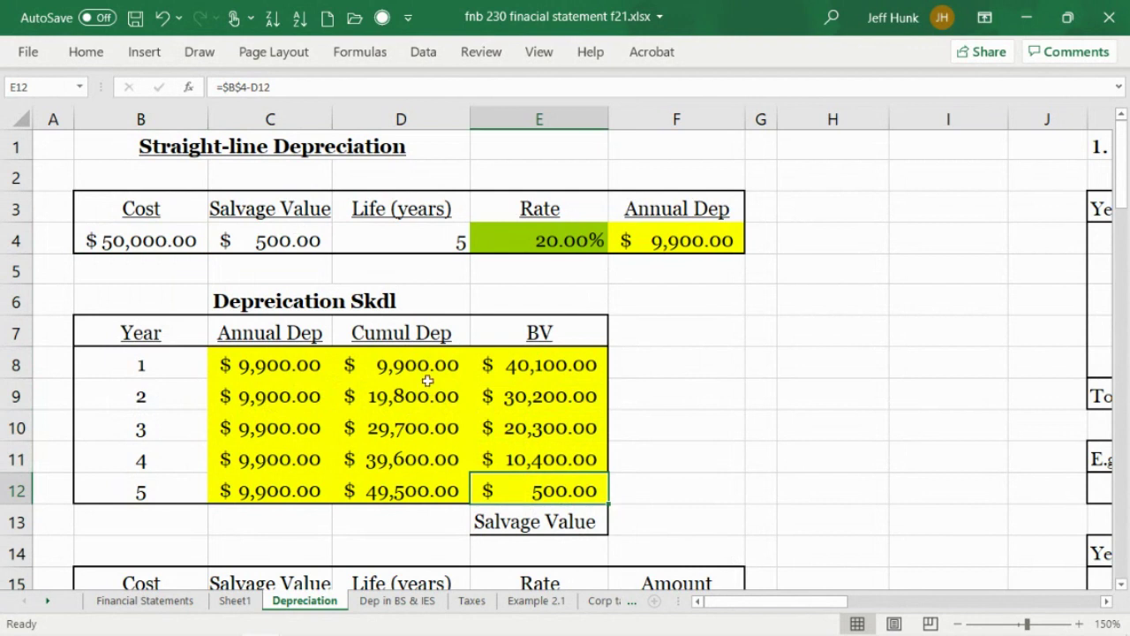
double_click(577, 488)
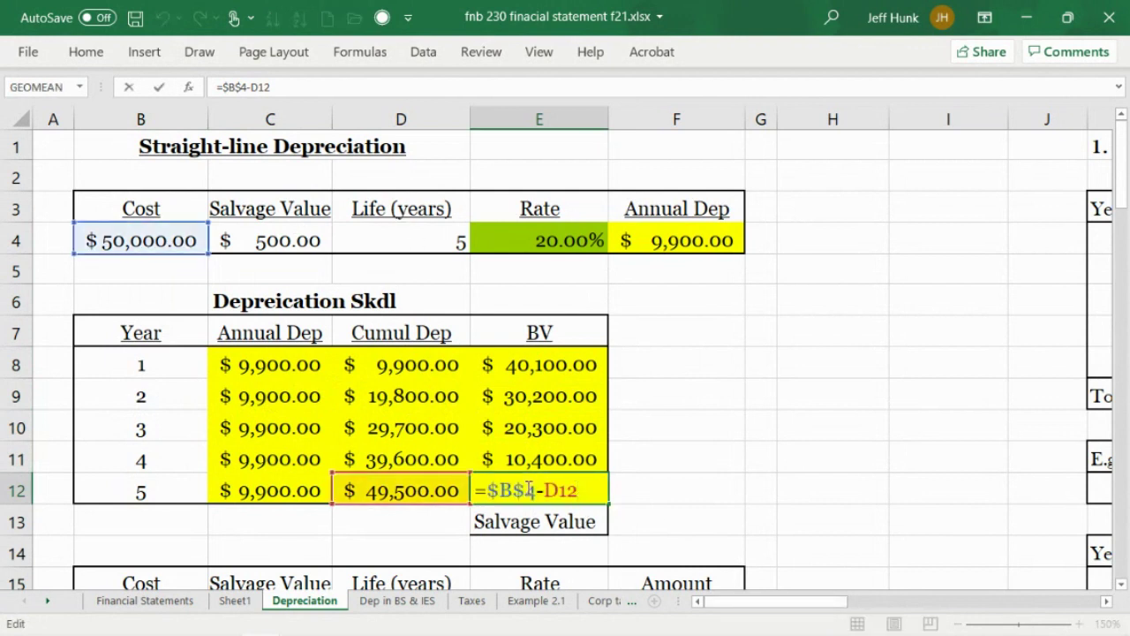
click(128, 87)
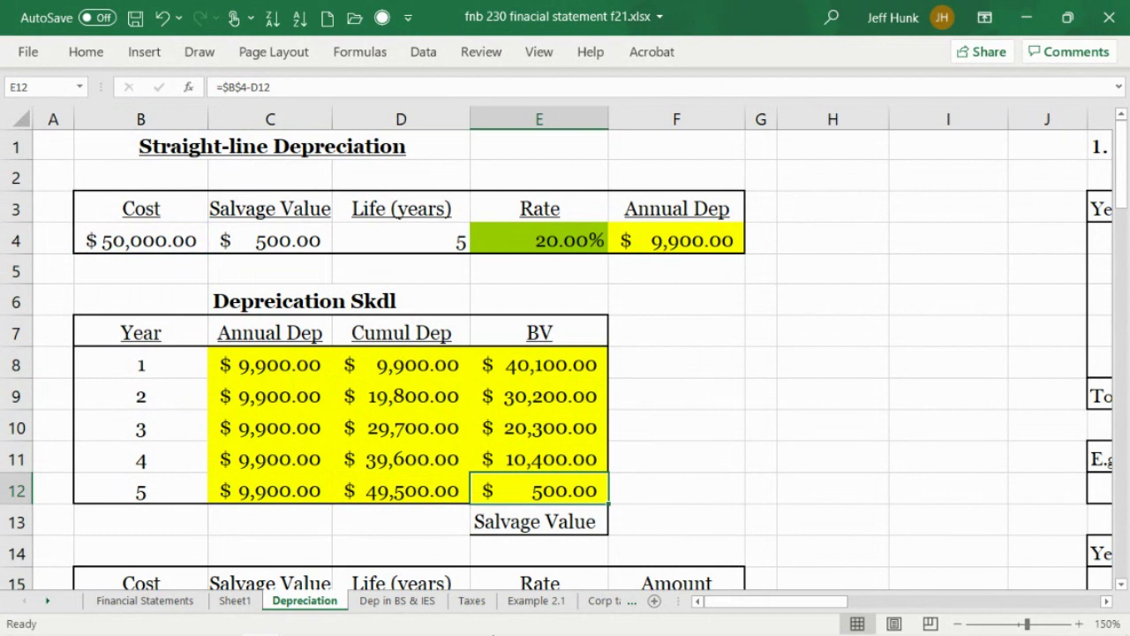
- Revisit the Annual Dep cells of the schedule for years 2, 3 and 5
mouse_move(500, 633)
click(268, 399)
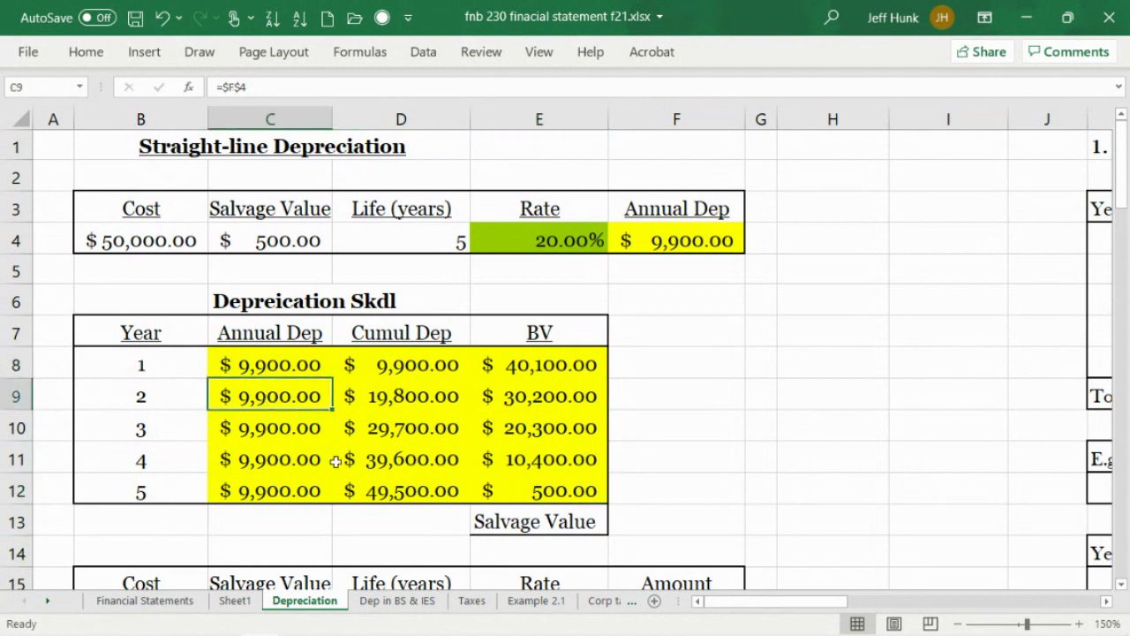
click(291, 435)
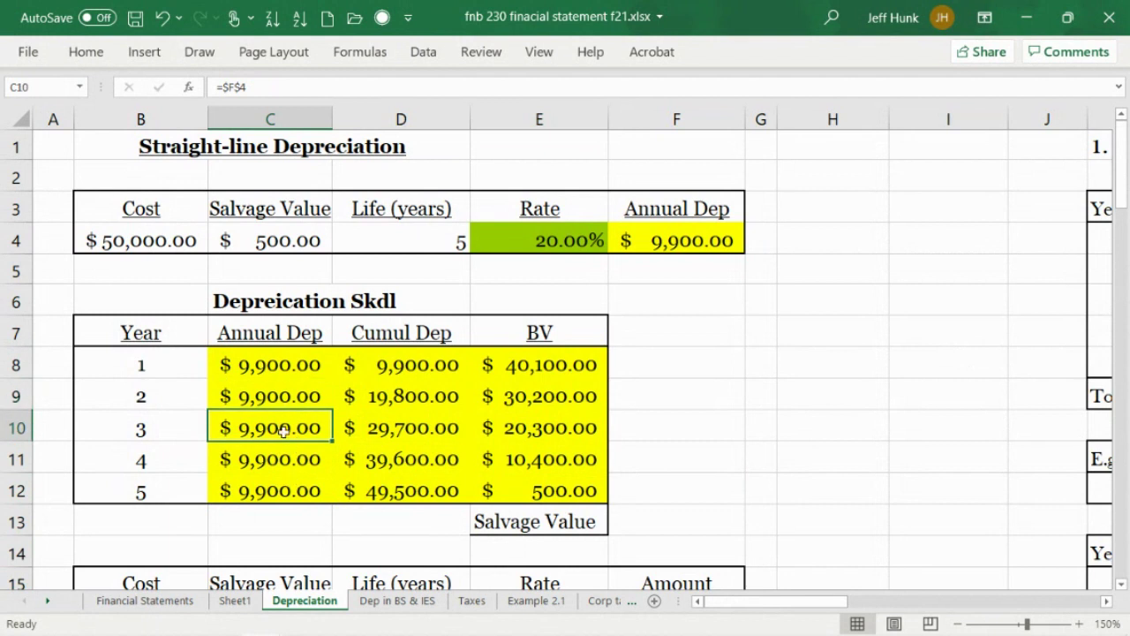
click(282, 393)
click(295, 431)
click(300, 491)
click(820, 327)
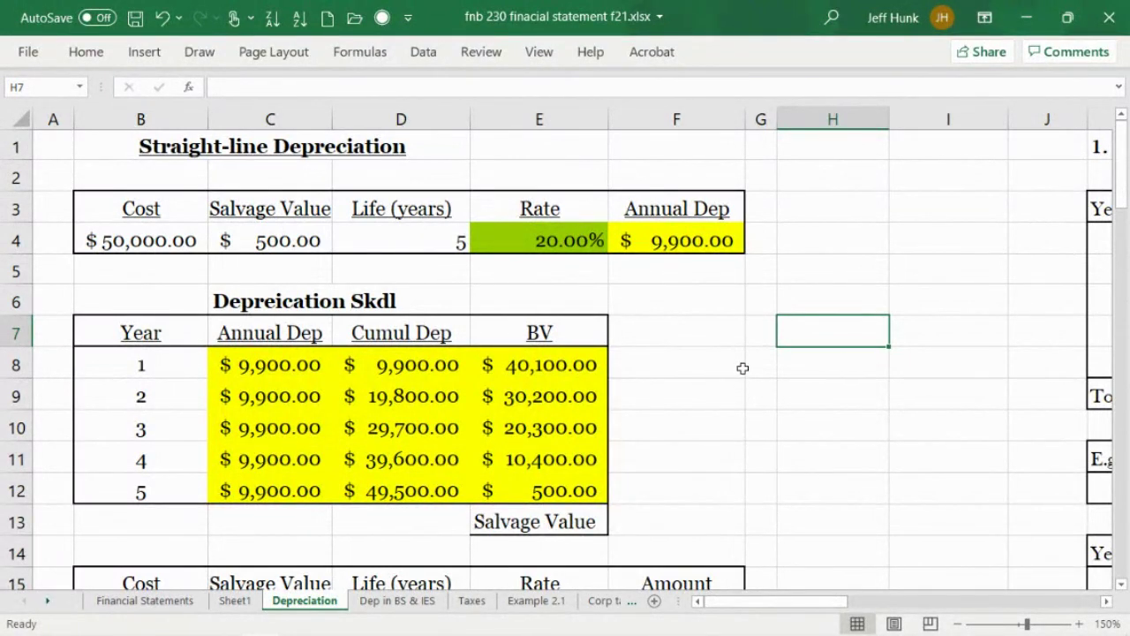
click(760, 396)
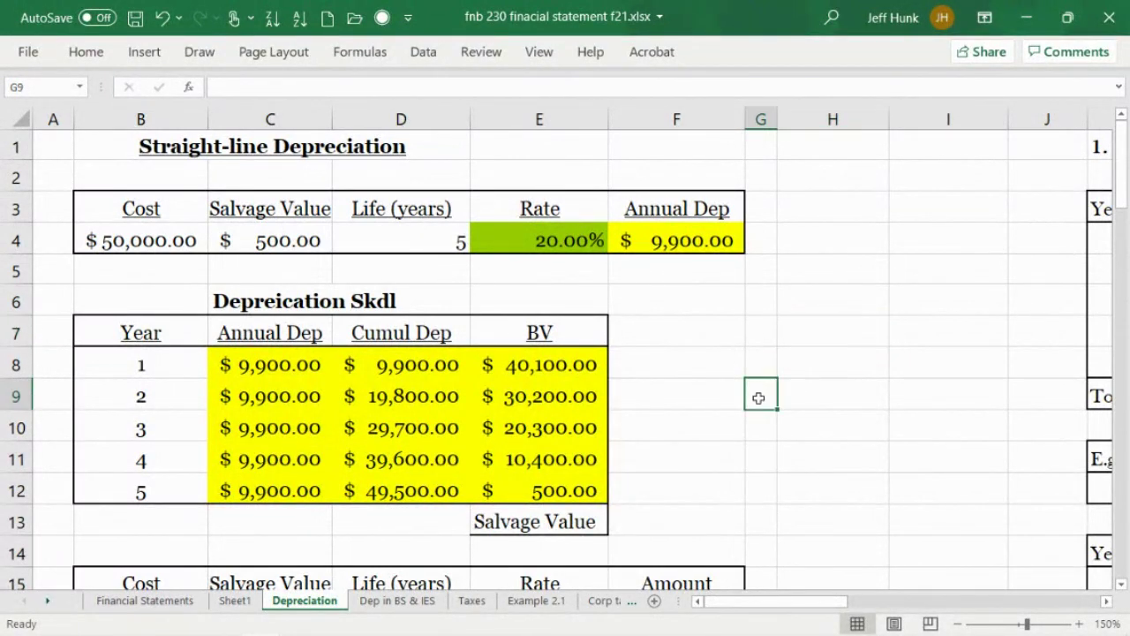
- Compare the asset cost in B4 with the Annual Dep cells for years 2 to 5, checking which cell their formulas reference
click(796, 367)
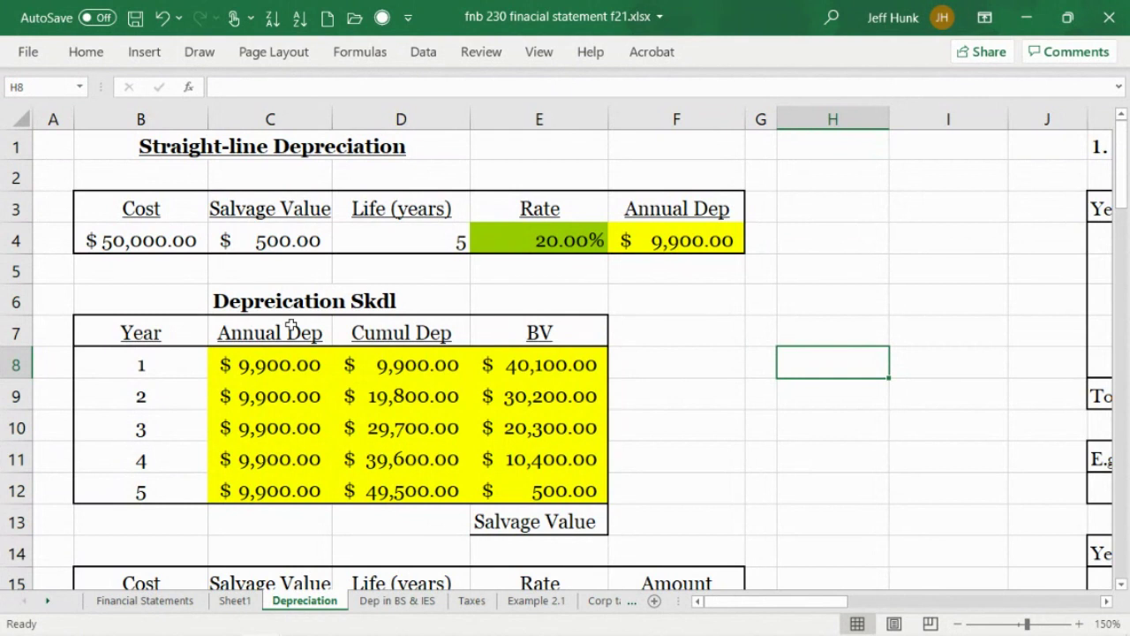
click(693, 372)
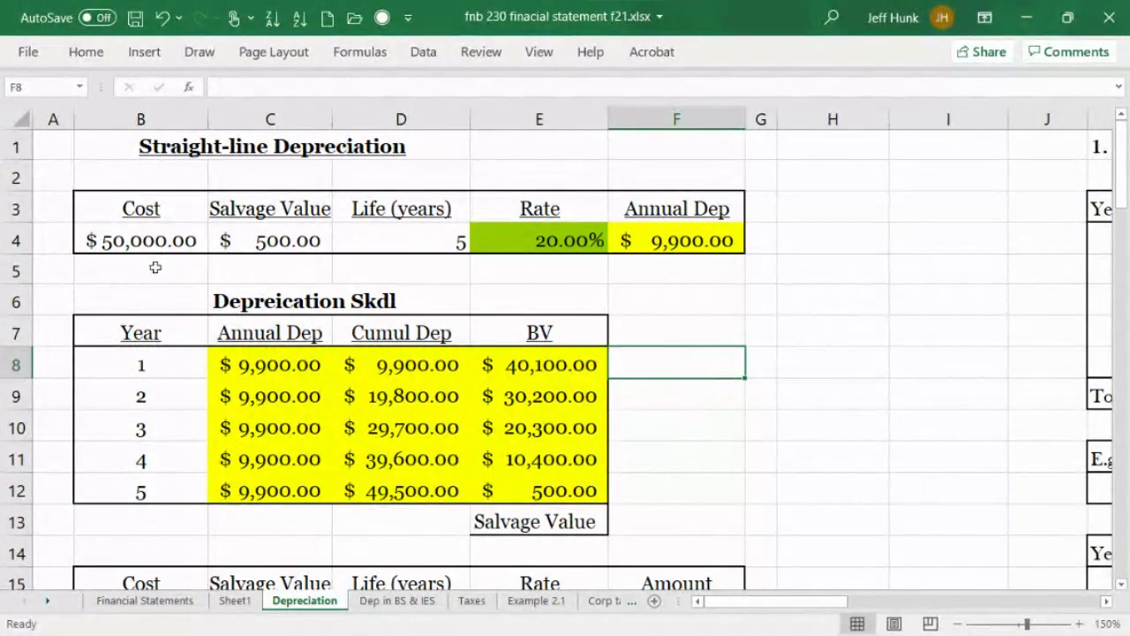
click(132, 247)
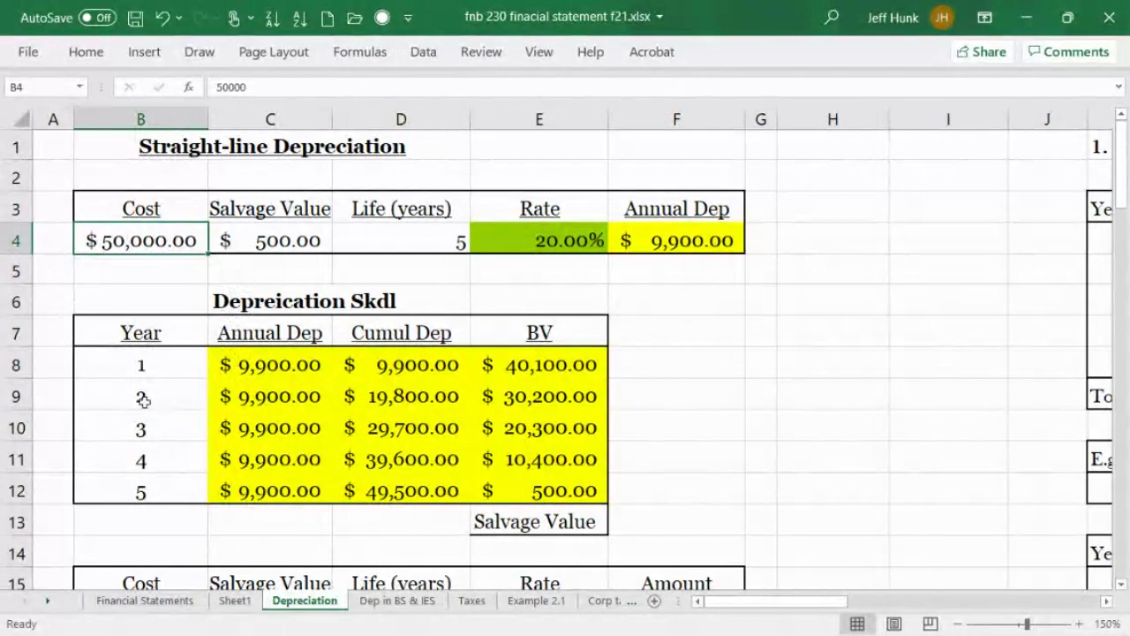
click(239, 404)
click(254, 433)
click(255, 459)
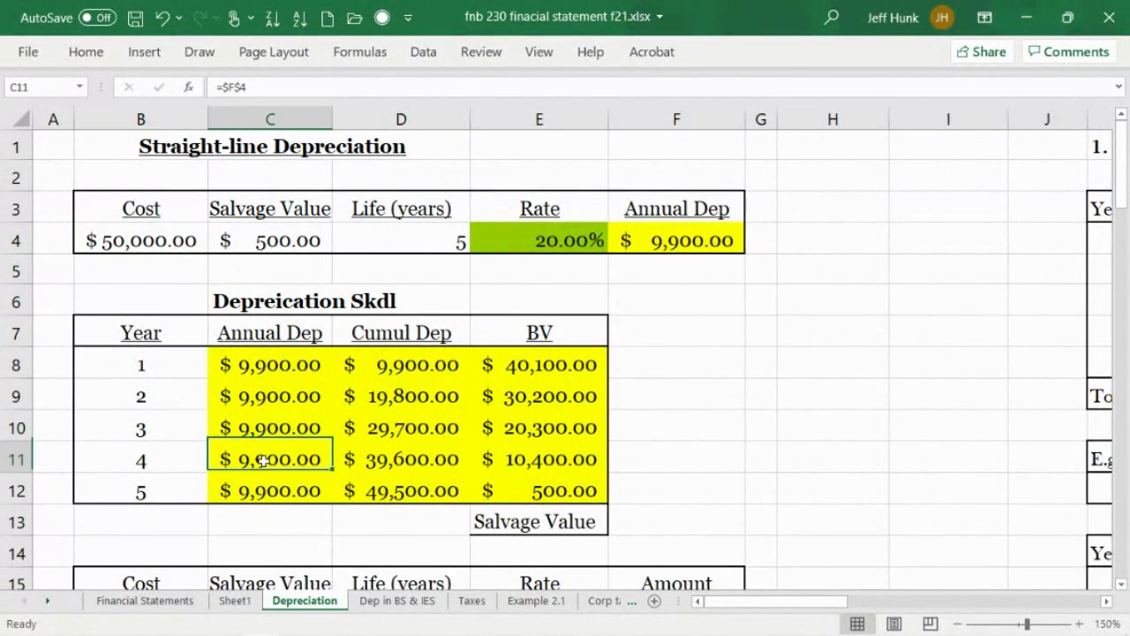
click(267, 488)
click(271, 457)
click(270, 433)
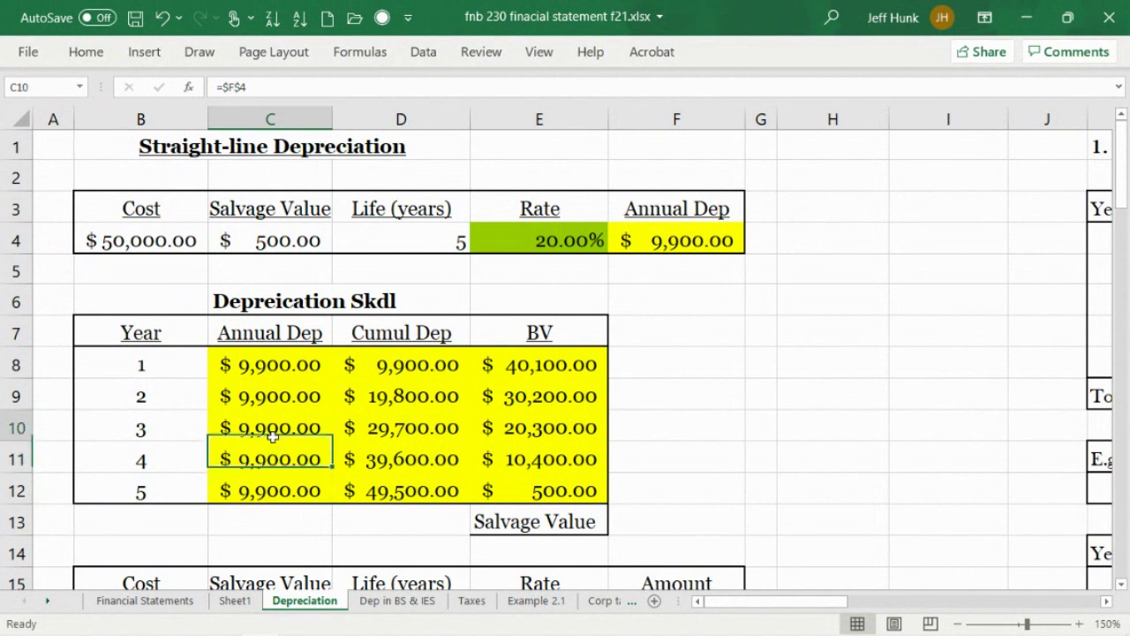
click(272, 399)
click(283, 434)
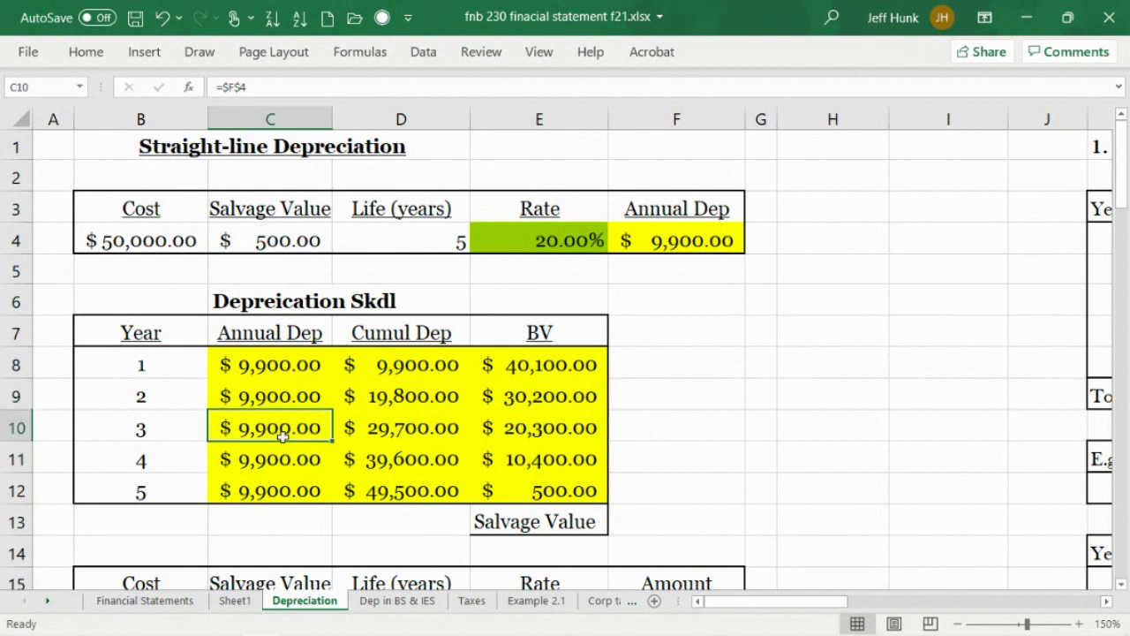
click(284, 465)
click(284, 484)
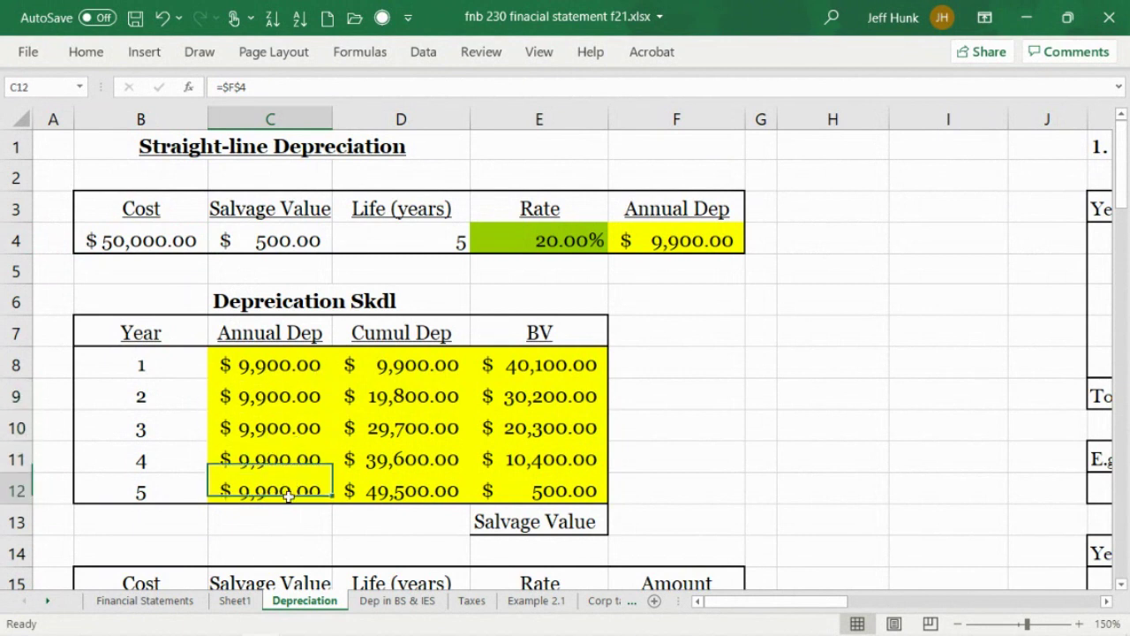
click(288, 398)
click(283, 431)
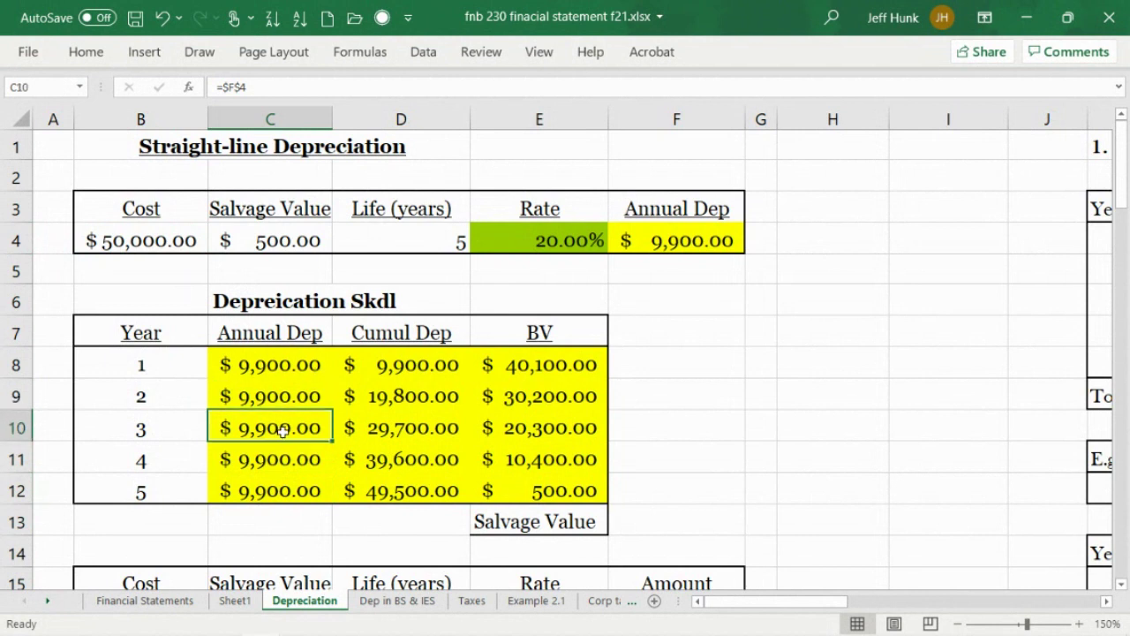
click(278, 403)
click(279, 435)
click(281, 459)
click(287, 495)
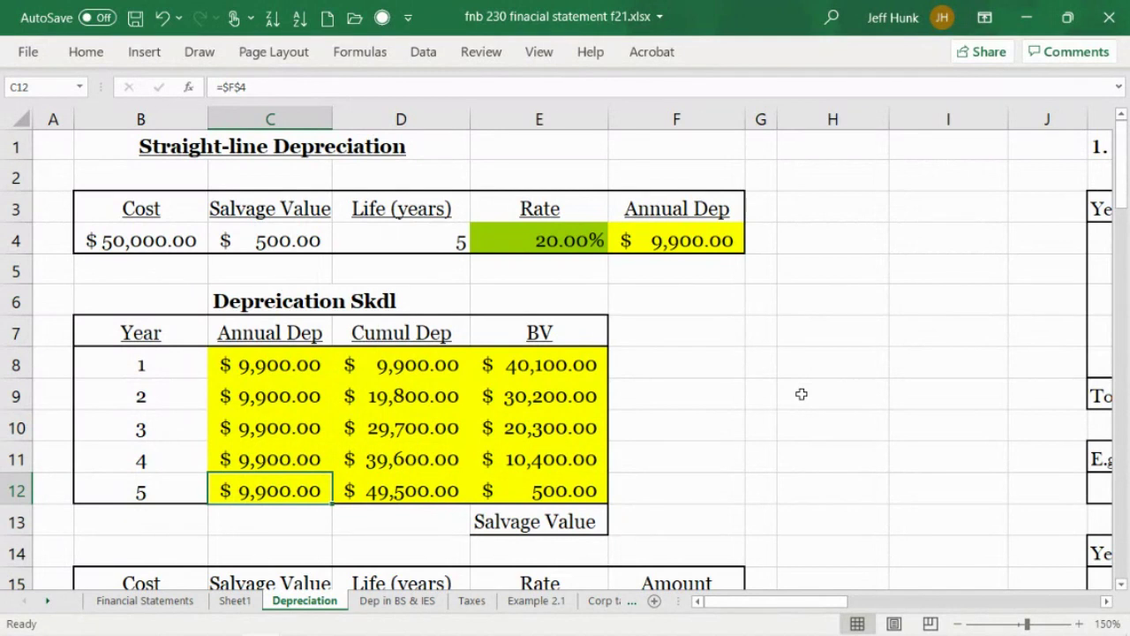
- Go through the annual depreciation entries in C9 to C12 once more, returning to years 2 and 3
click(280, 398)
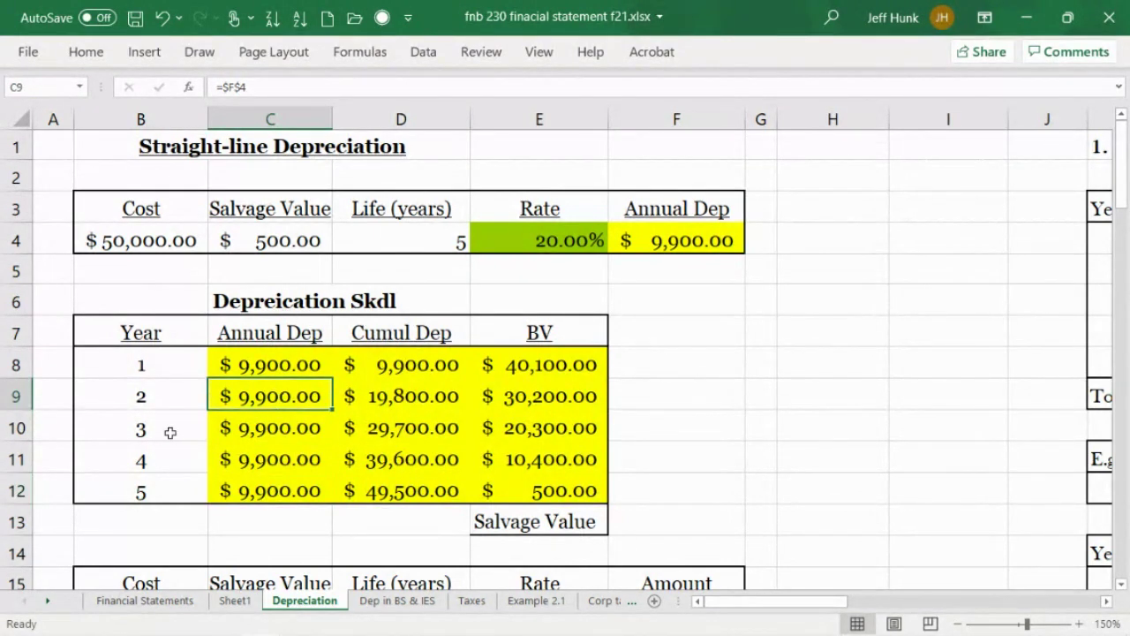
click(269, 419)
click(281, 455)
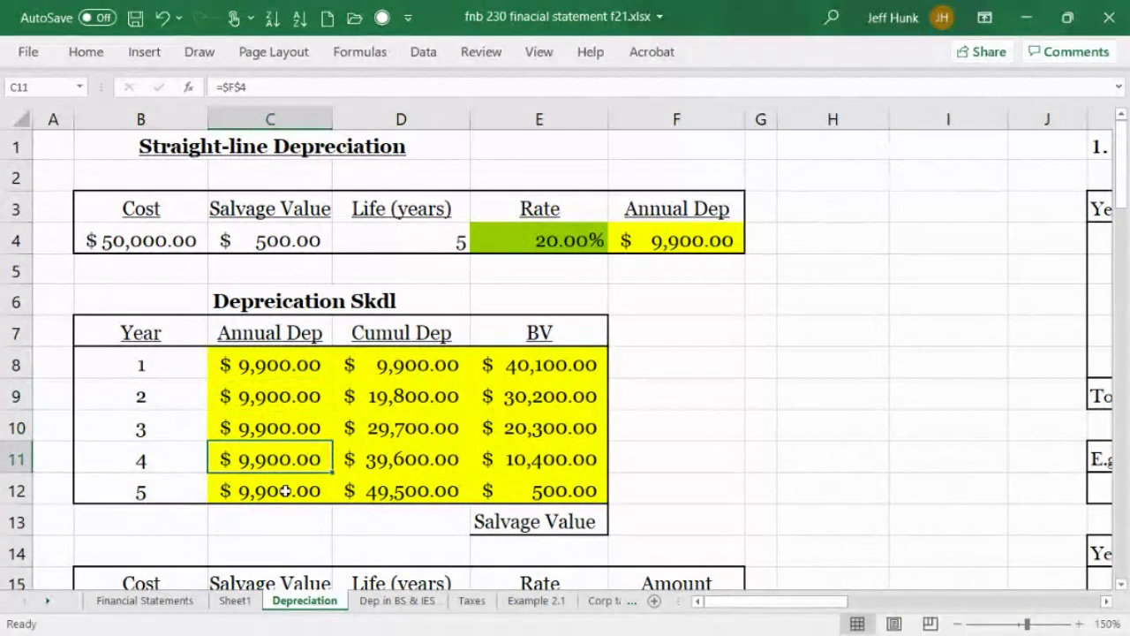
click(295, 490)
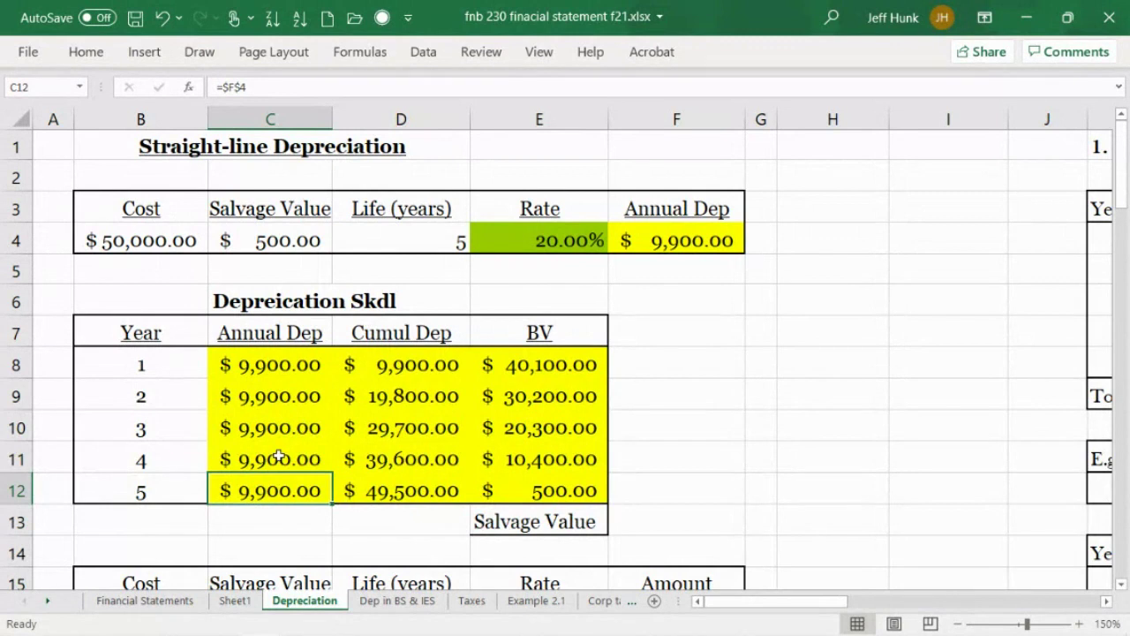
click(278, 402)
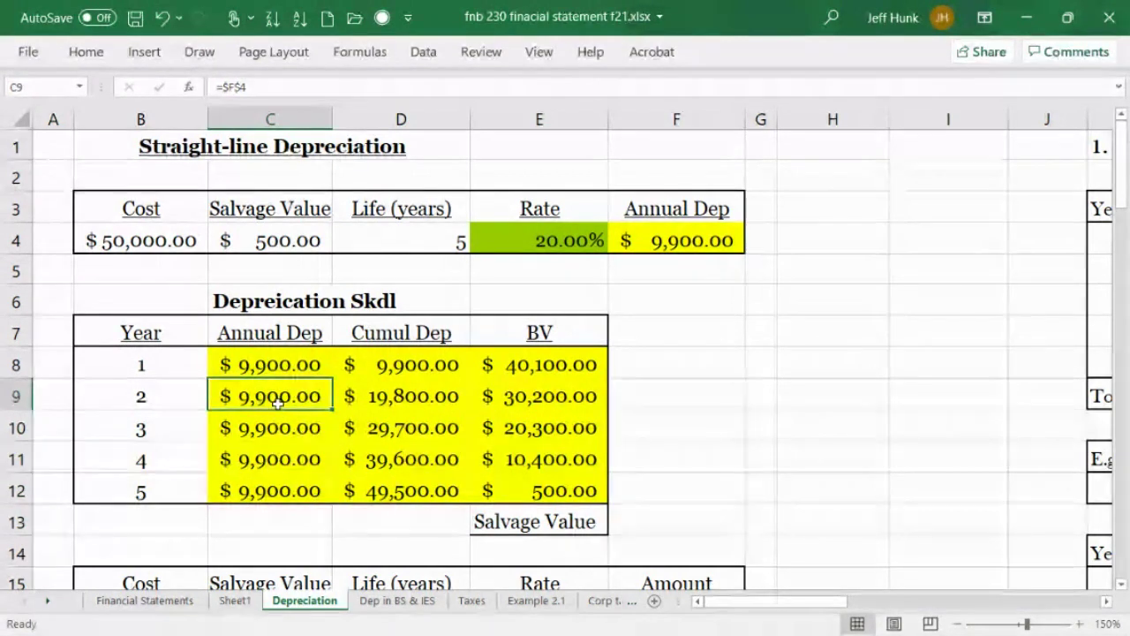
click(232, 431)
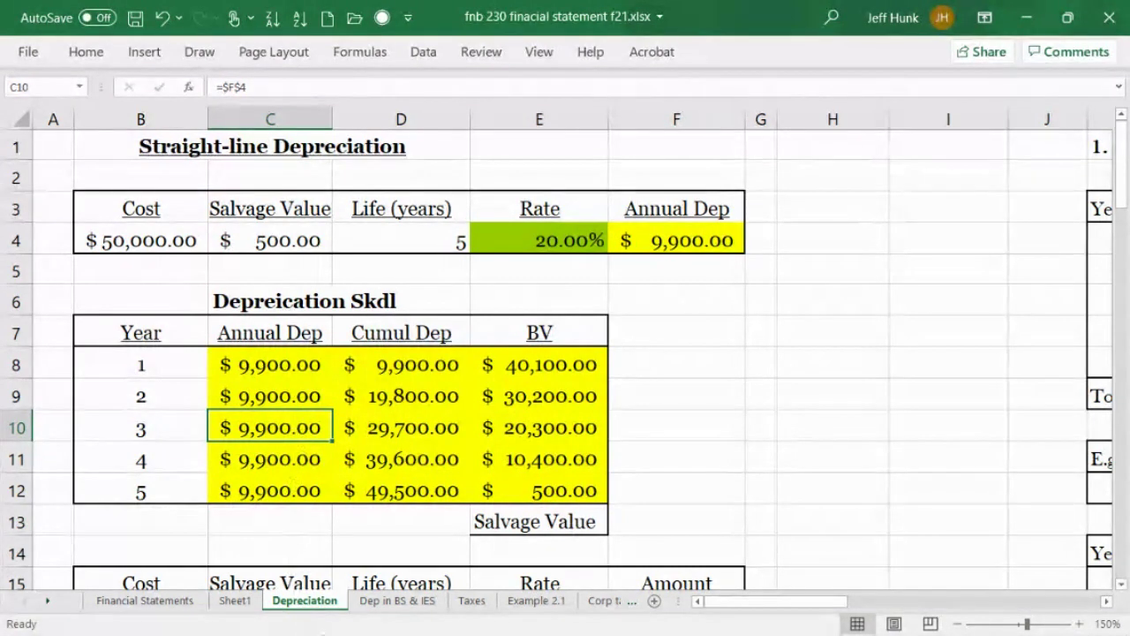
- Check the Bb Collaborate session in the browser, and switch to Cash Flow Analysis.pdf in Acrobat
mouse_move(265, 627)
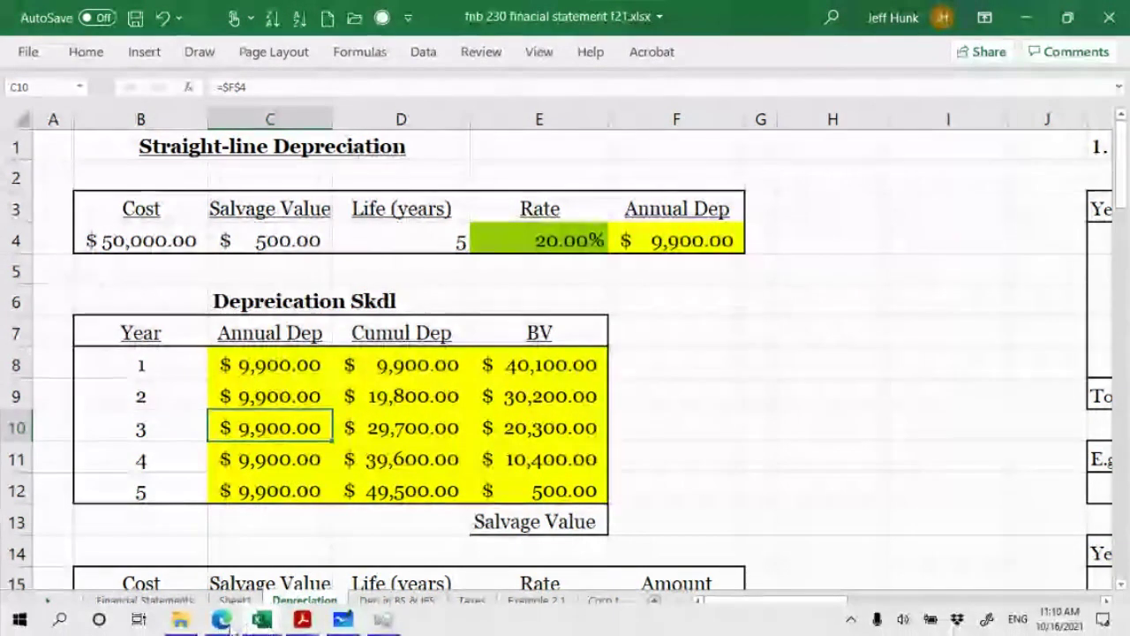
mouse_move(221, 622)
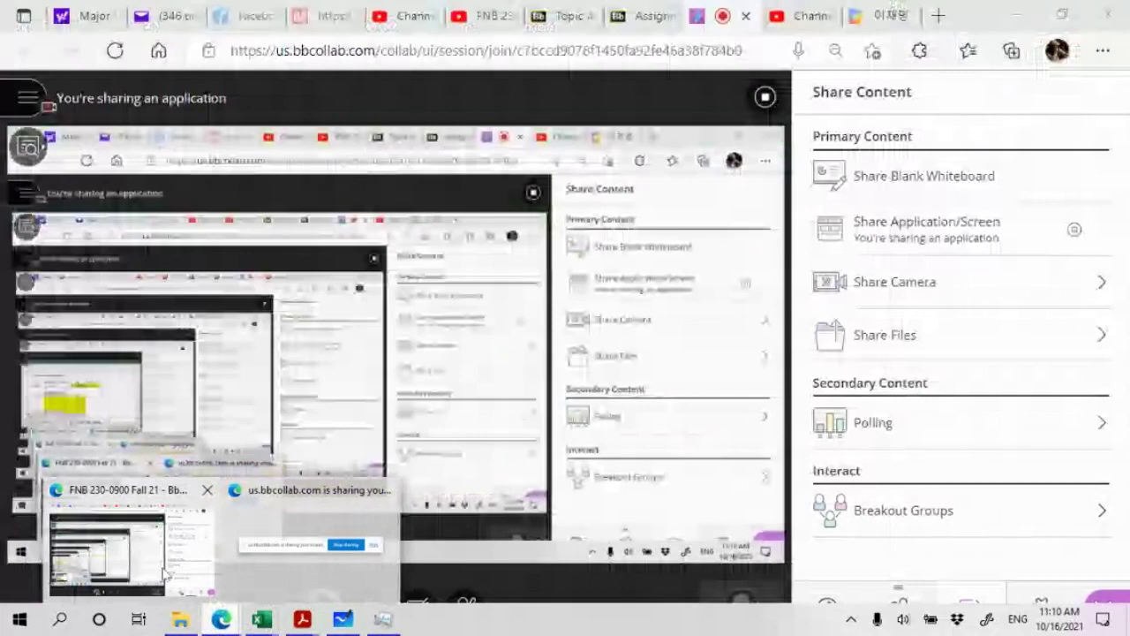
click(164, 574)
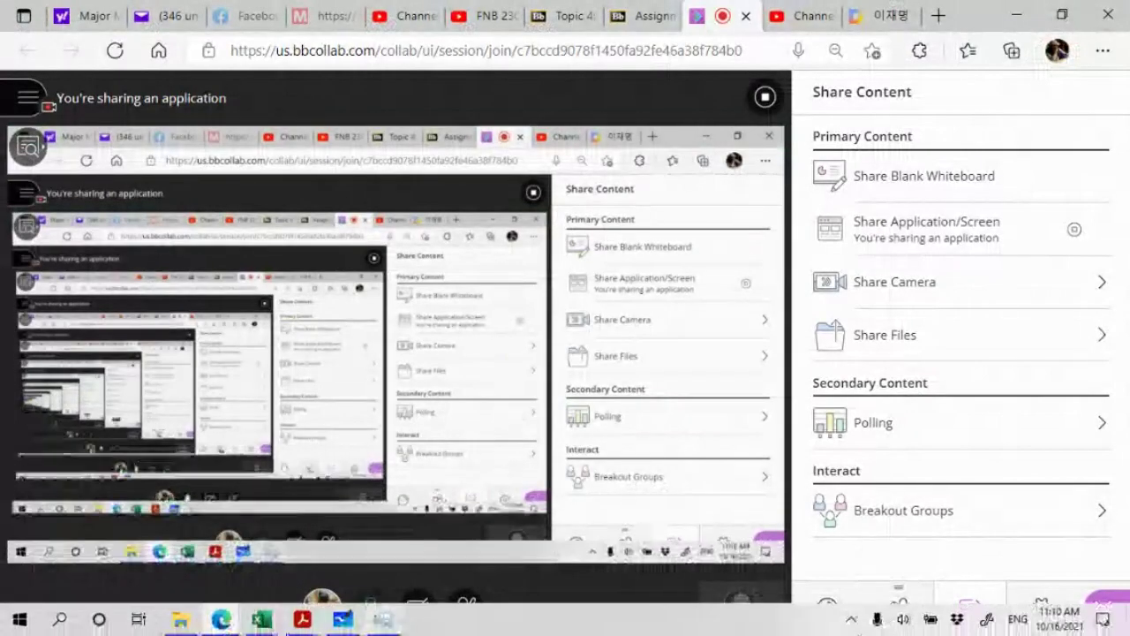
mouse_move(258, 625)
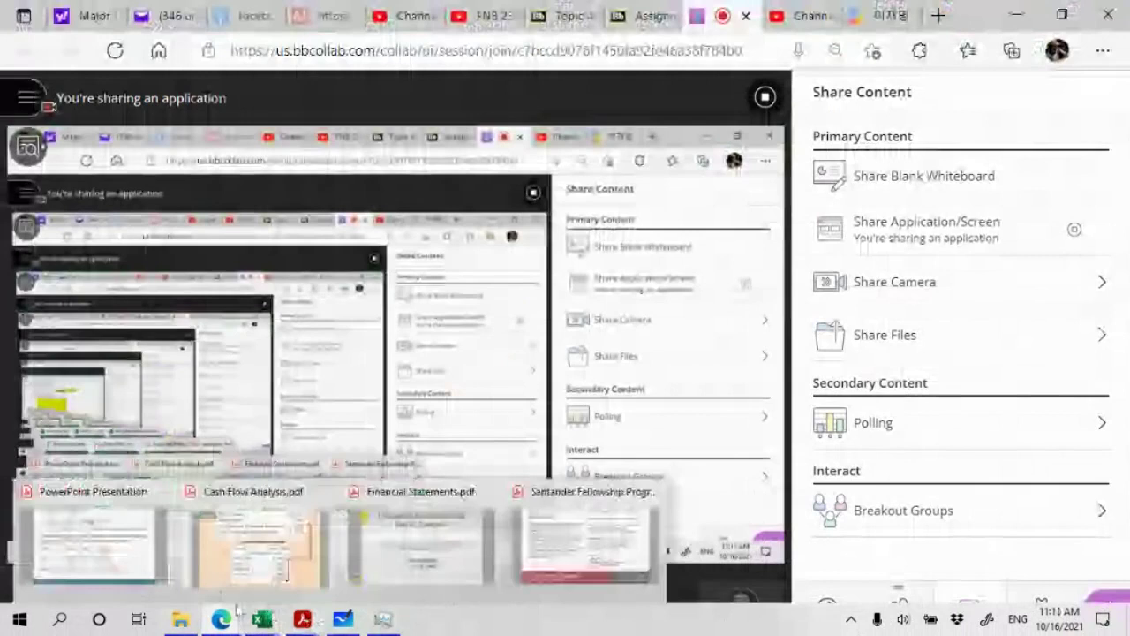
mouse_move(228, 617)
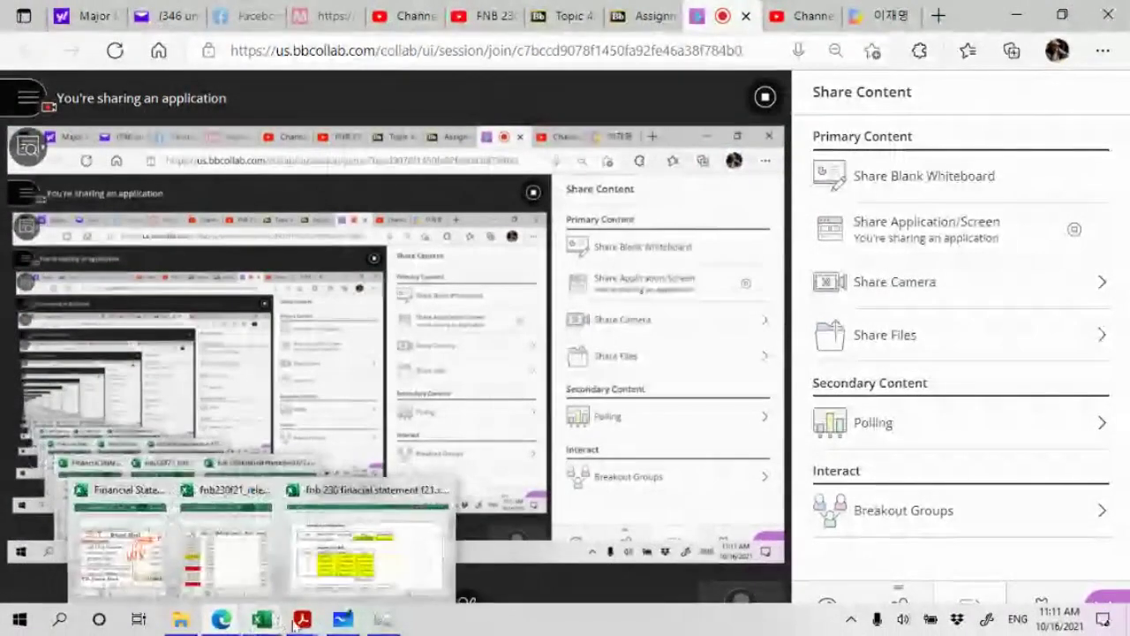
mouse_move(302, 617)
click(266, 556)
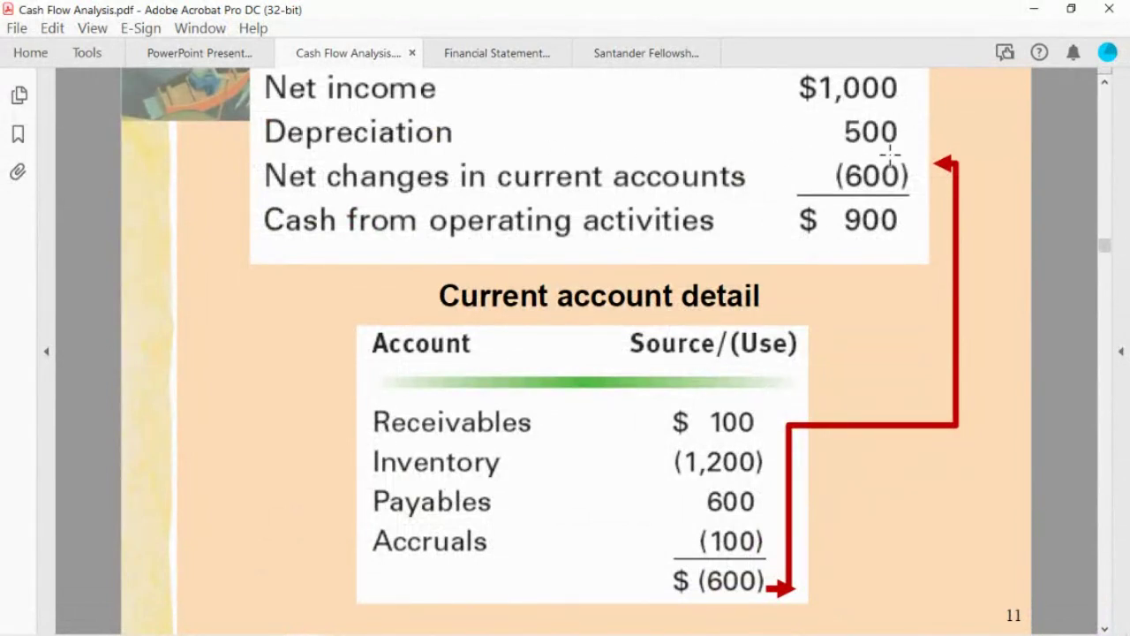
- Switch to the Bb Collaborate session in the browser and show its attendee list
mouse_move(697, 632)
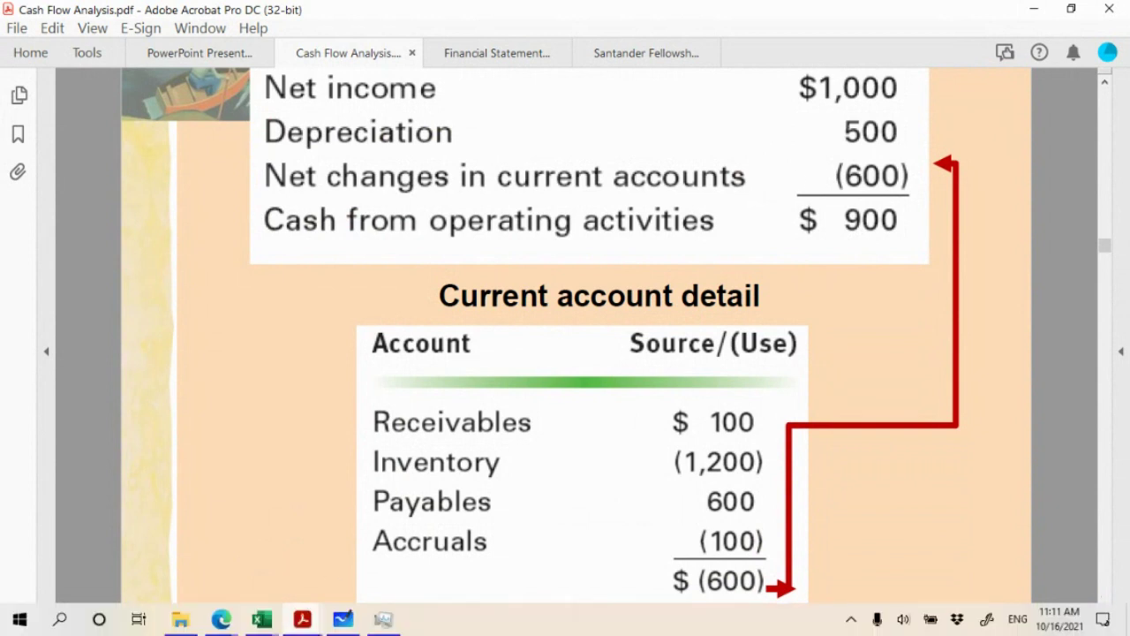
mouse_move(302, 620)
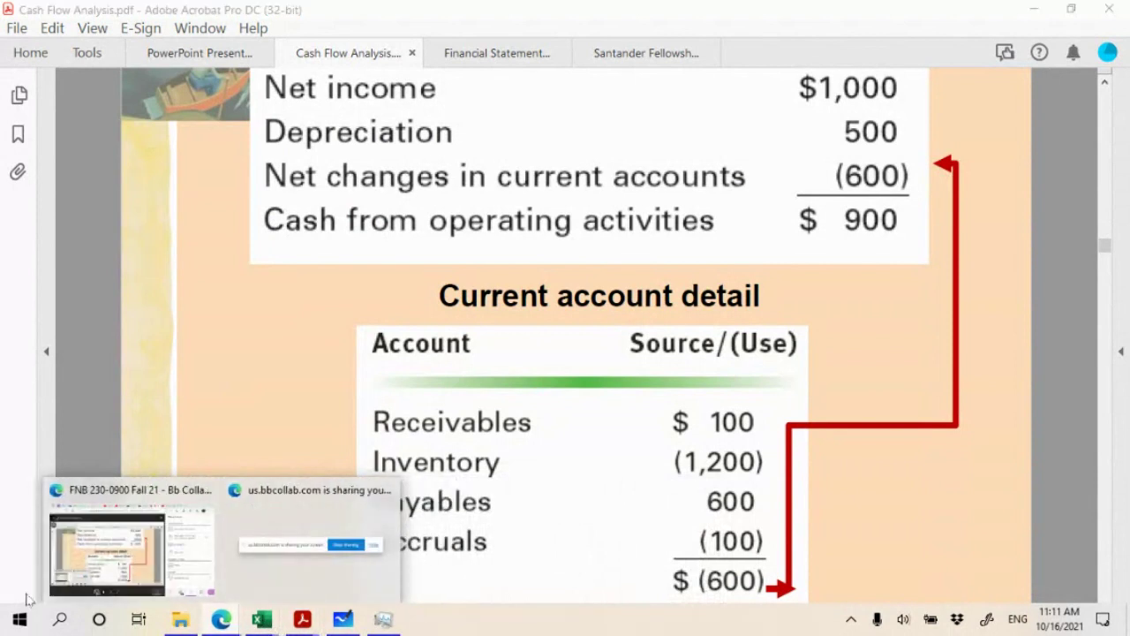
click(123, 548)
click(888, 608)
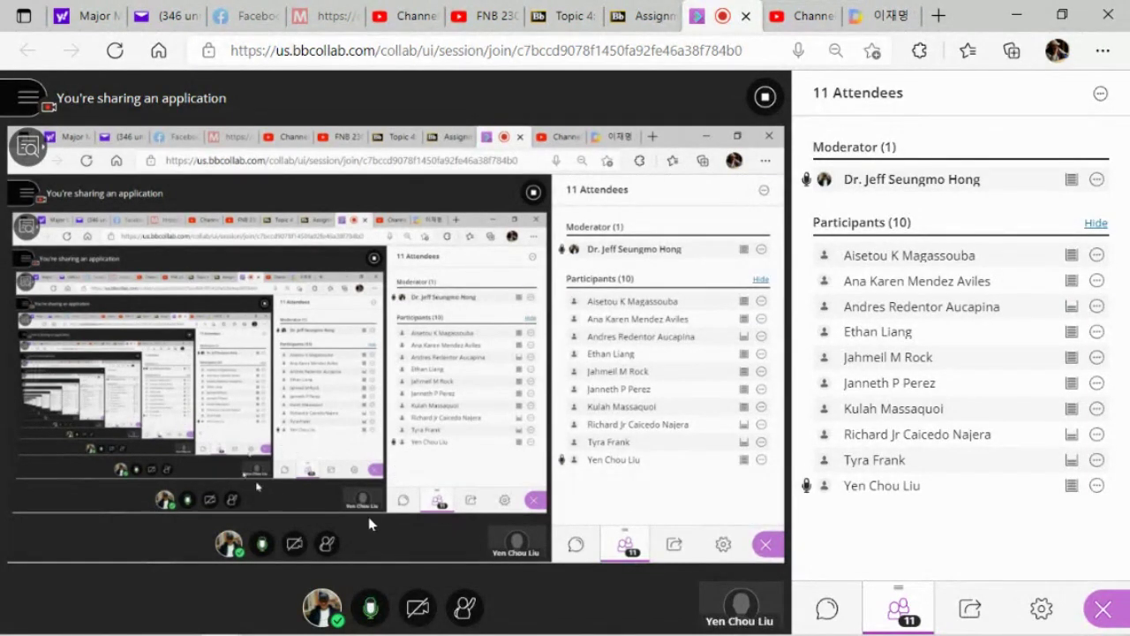
- Revisit the operating cash flow page of Cash Flow Analysis.pdf in Acrobat, and switch to the handwritten table in Microsoft Whiteboard
mouse_move(288, 626)
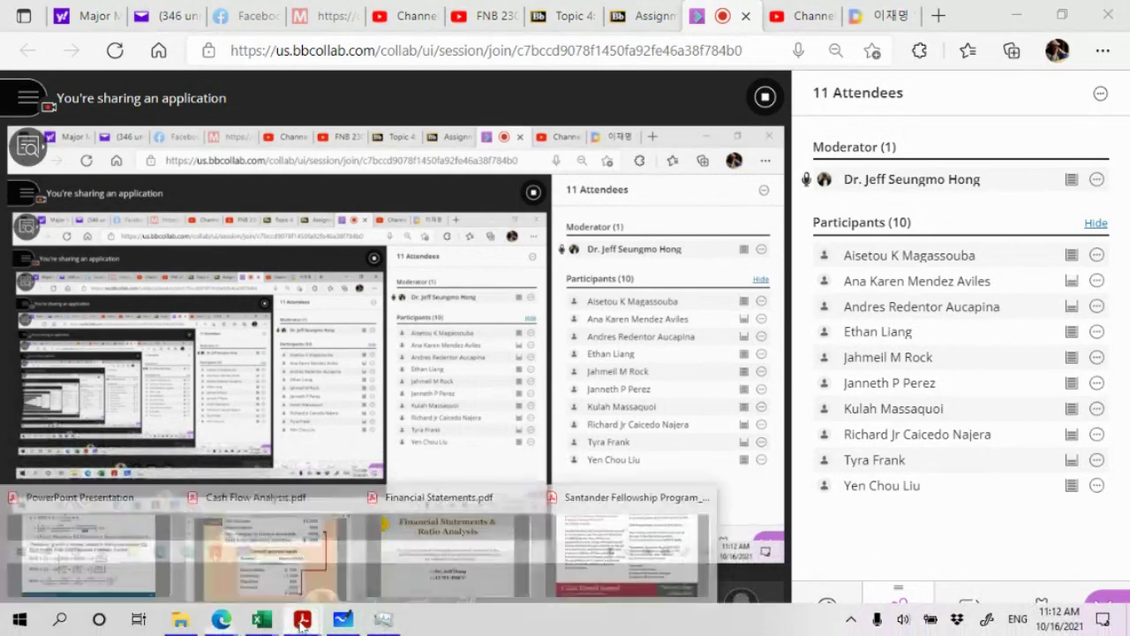
click(305, 547)
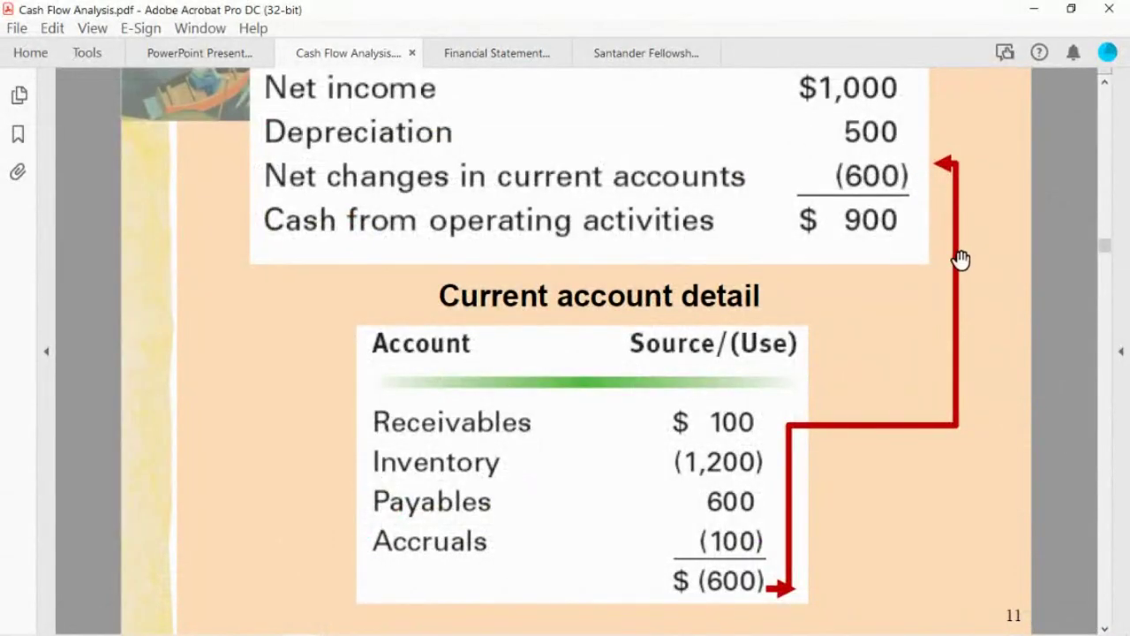
mouse_move(545, 633)
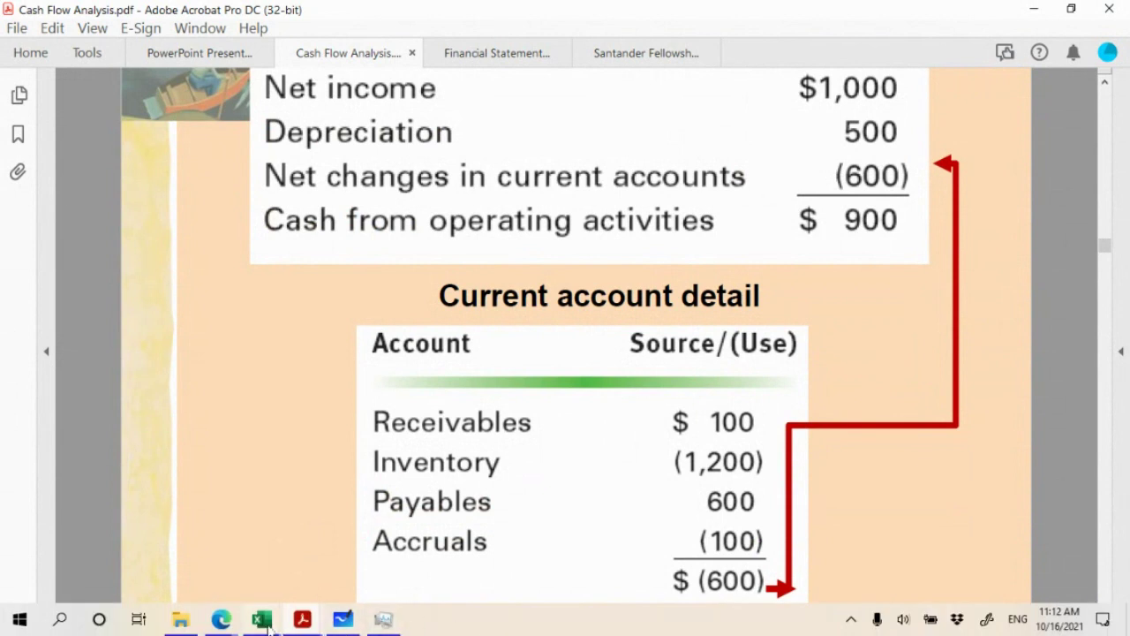
mouse_move(276, 628)
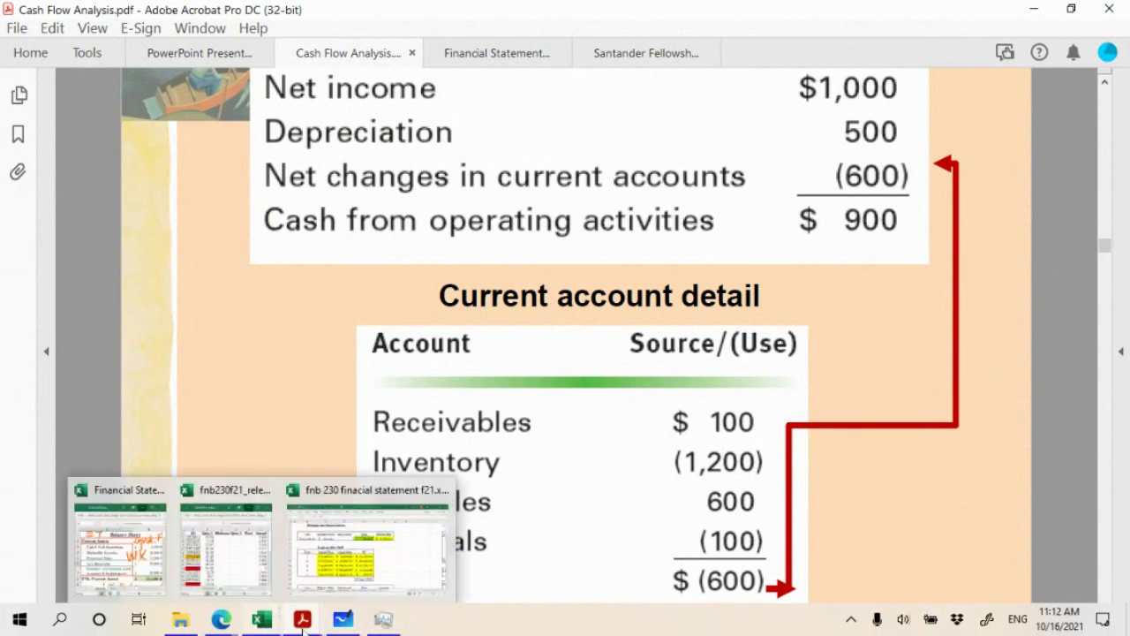
click(342, 619)
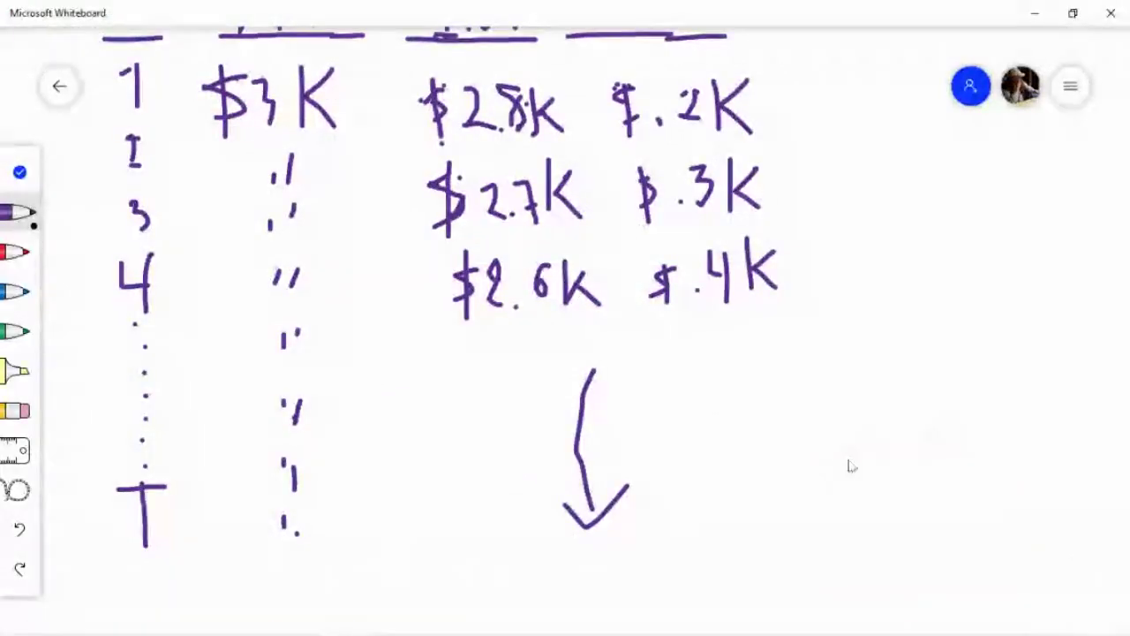
- Return to the Bb Collaborate session in the browser to check the attendees
mouse_move(232, 633)
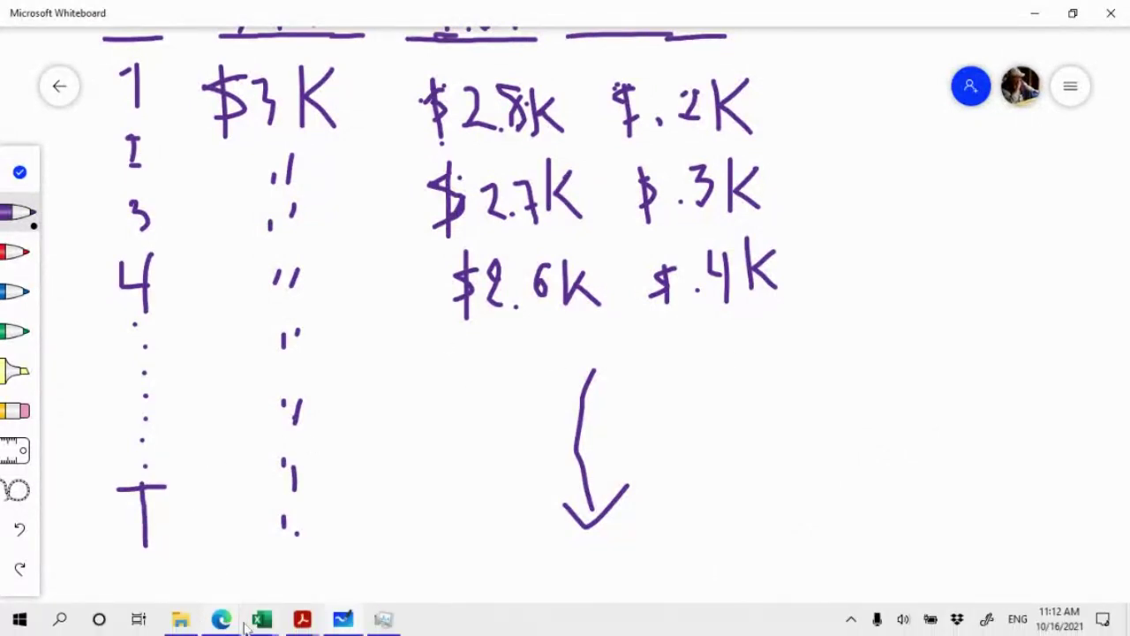
click(145, 554)
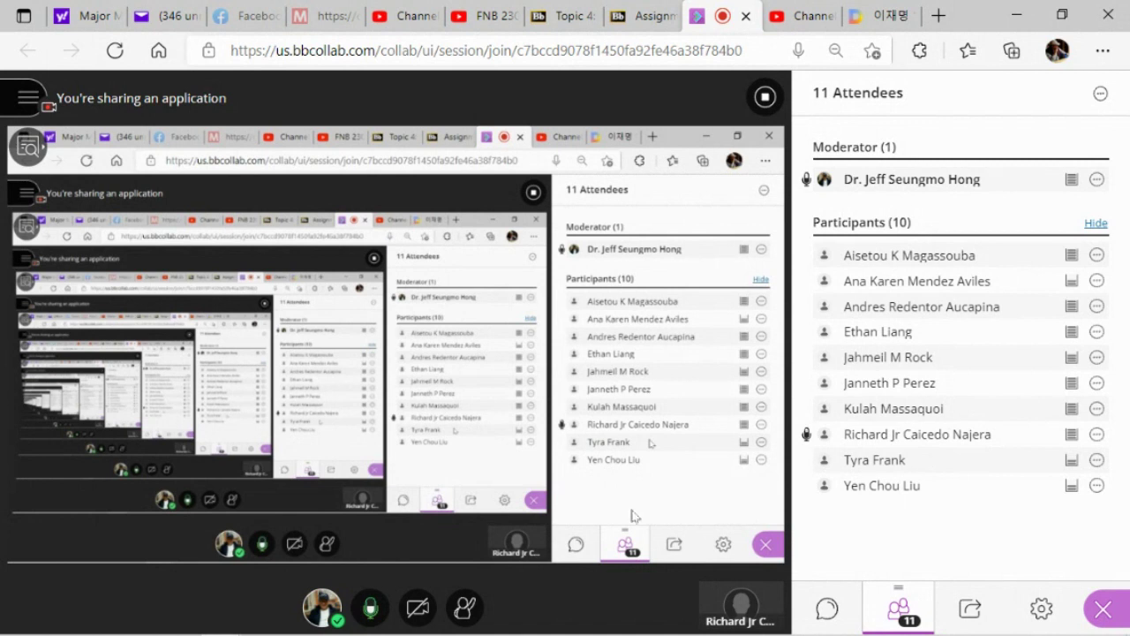
- Switch to Microsoft Whiteboard, leave inking mode, and find blank canvas space below the handwritten table
mouse_move(226, 629)
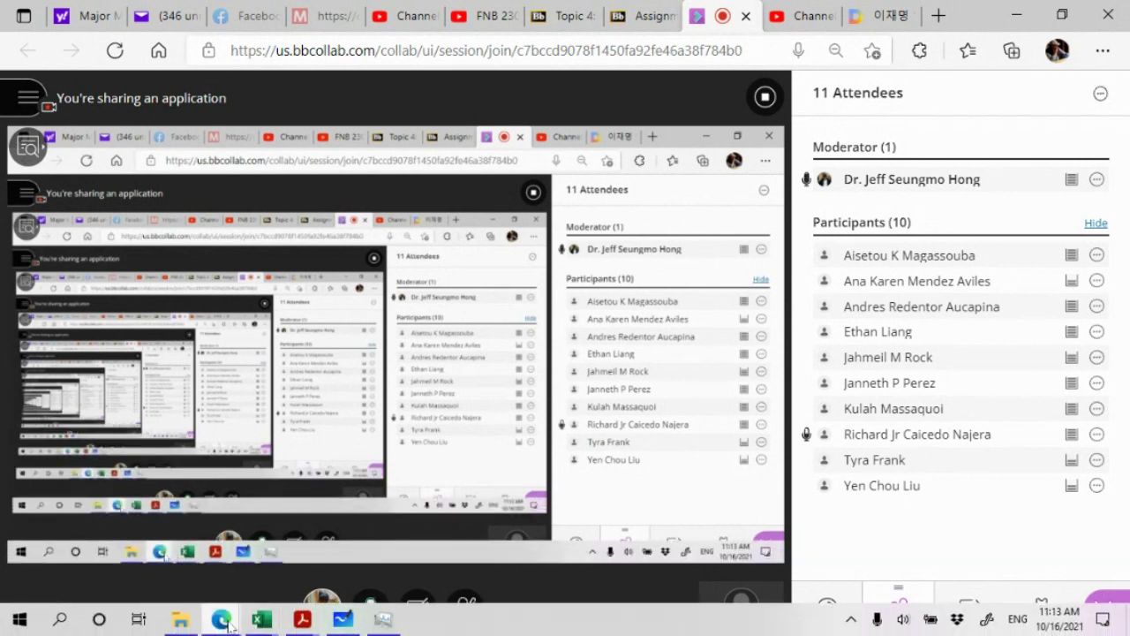
click(343, 619)
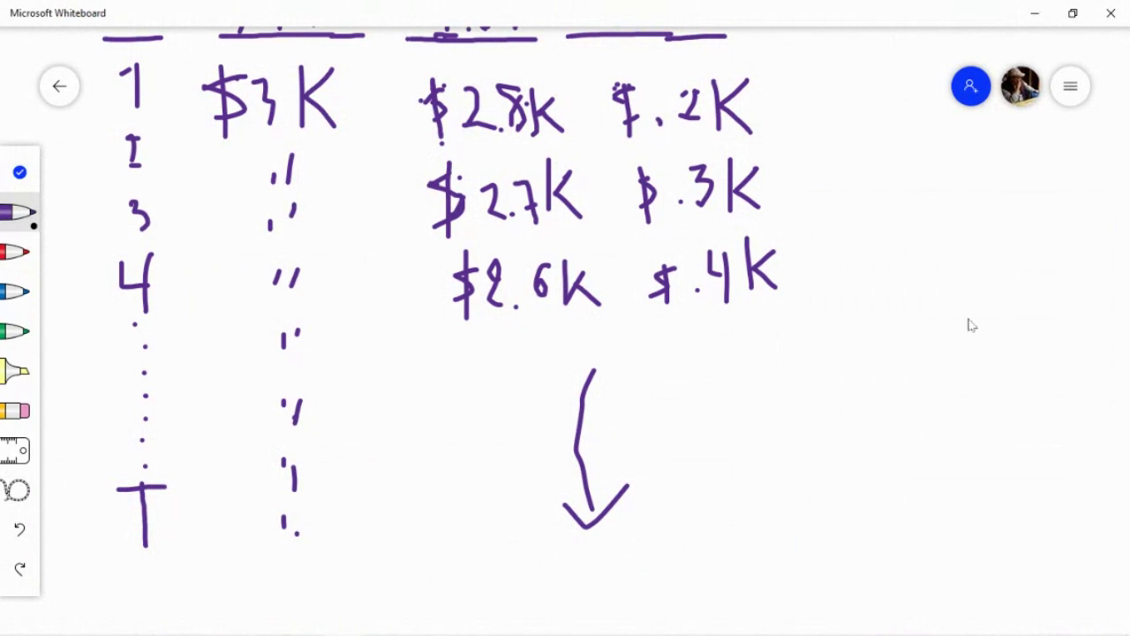
click(19, 173)
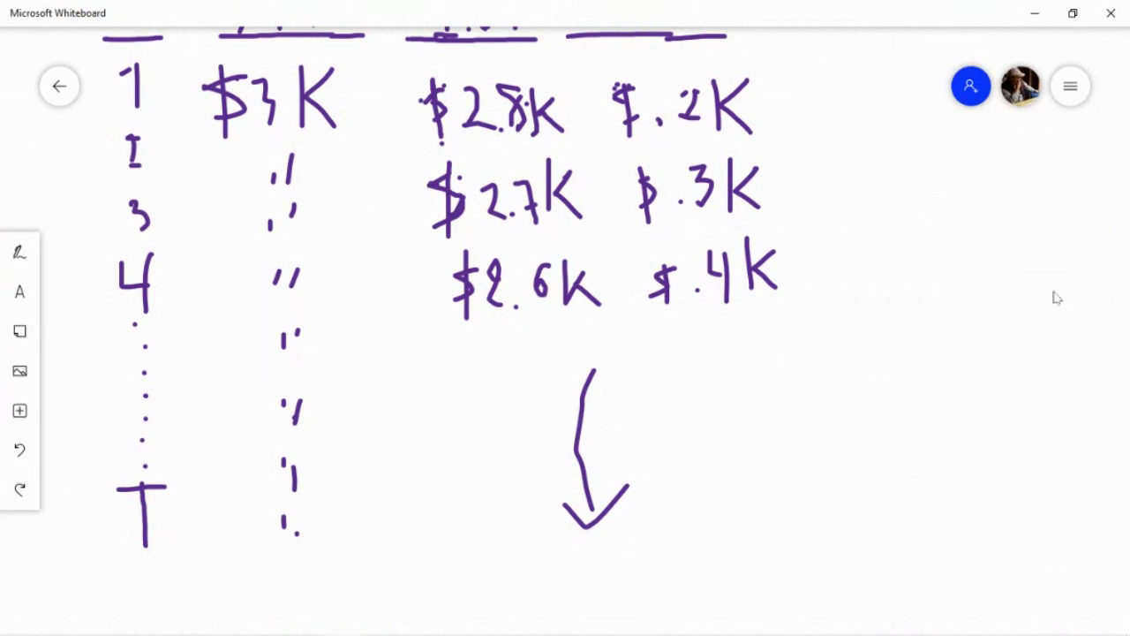
scroll(774, 386, down, 4)
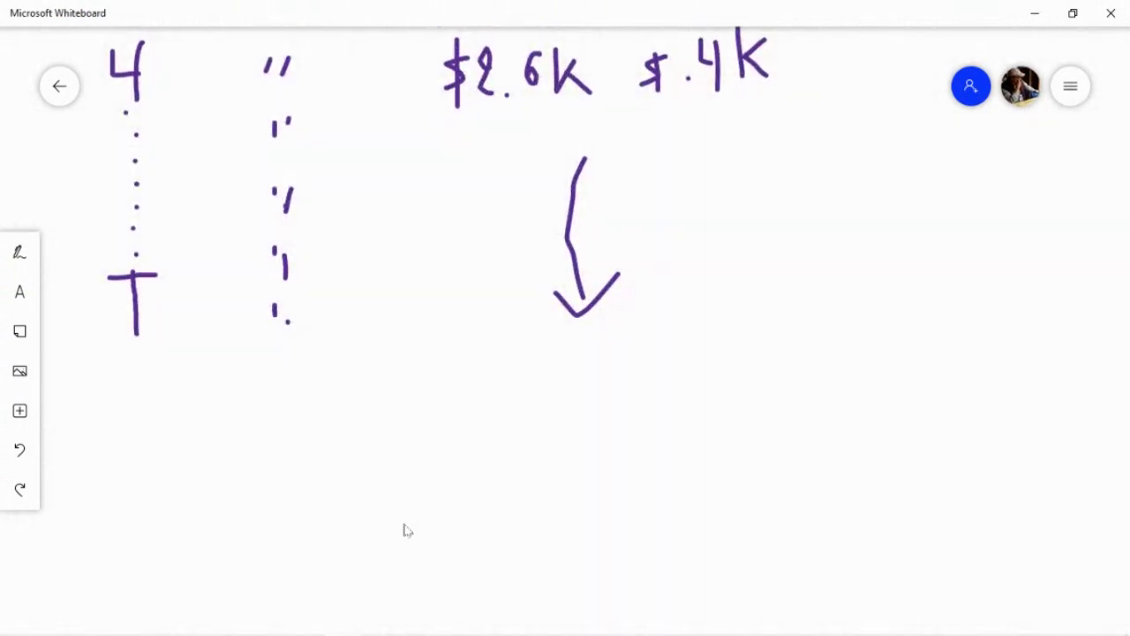
scroll(403, 530, up, 1)
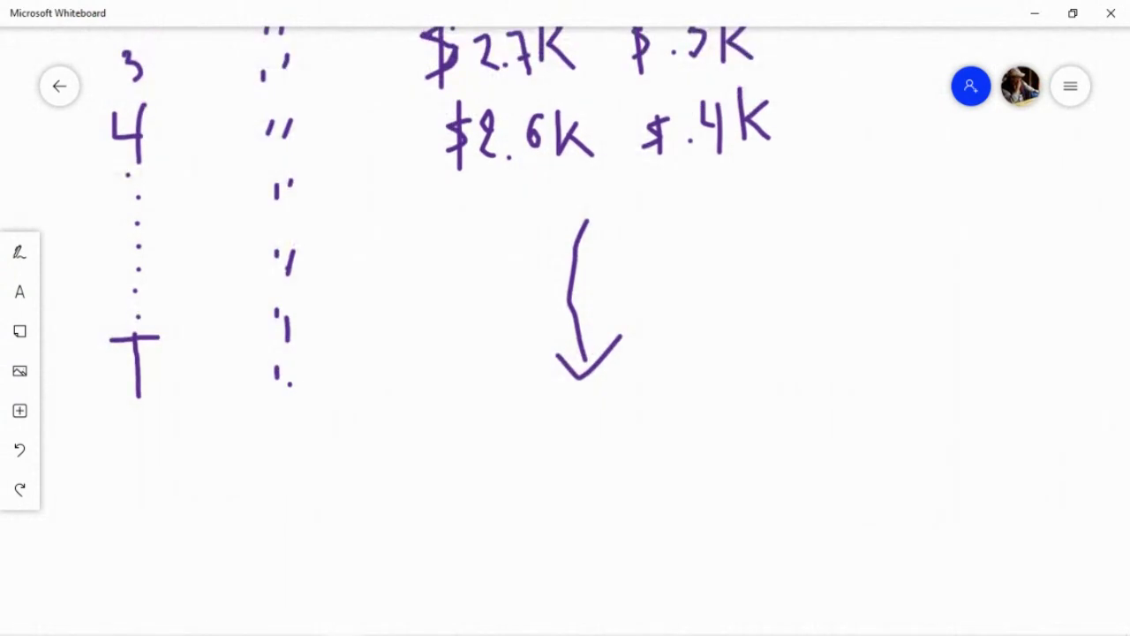
- Handwrite EBIT with the purple pen in the blank canvas space below the handwritten table
scroll(565, 318, down, 2)
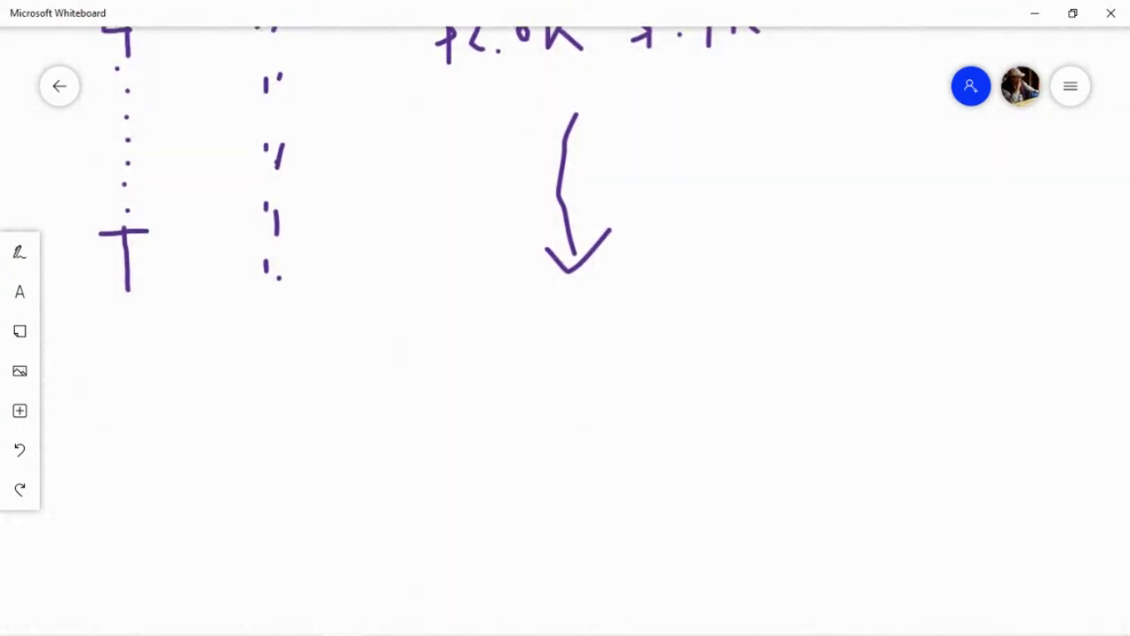
click(20, 252)
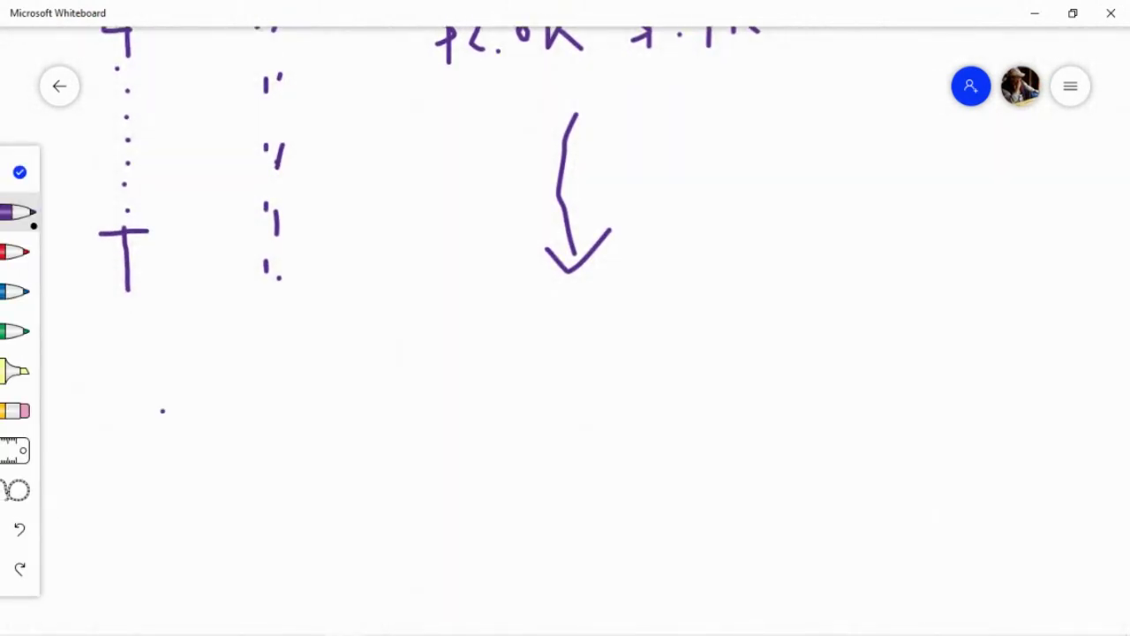
drag(162, 411, 163, 477)
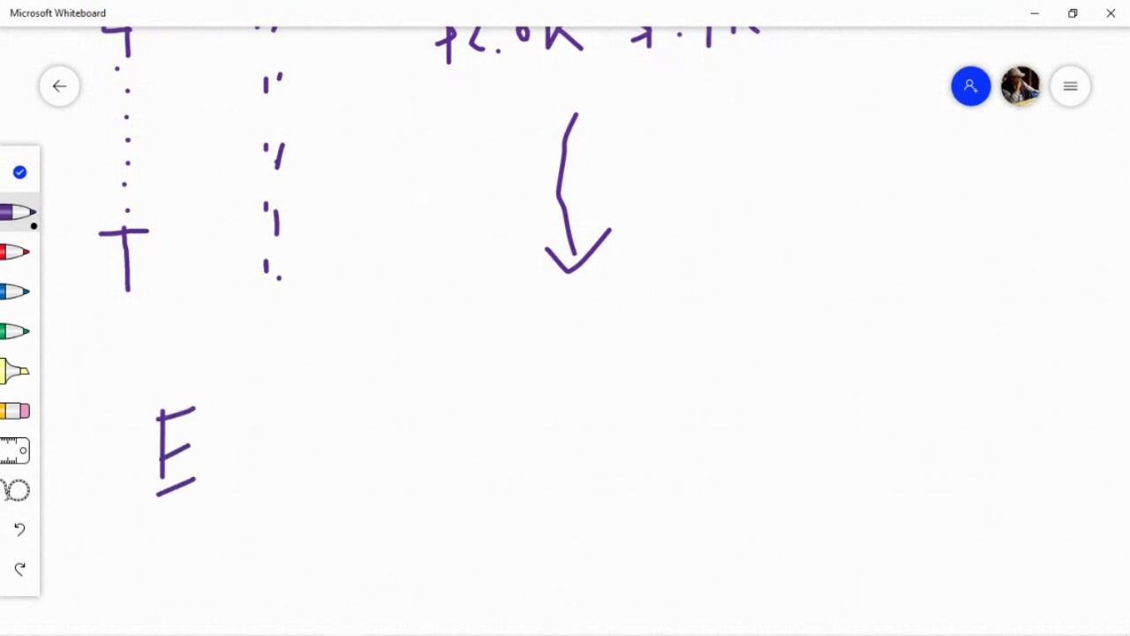
drag(219, 411, 229, 499)
drag(277, 399, 284, 475)
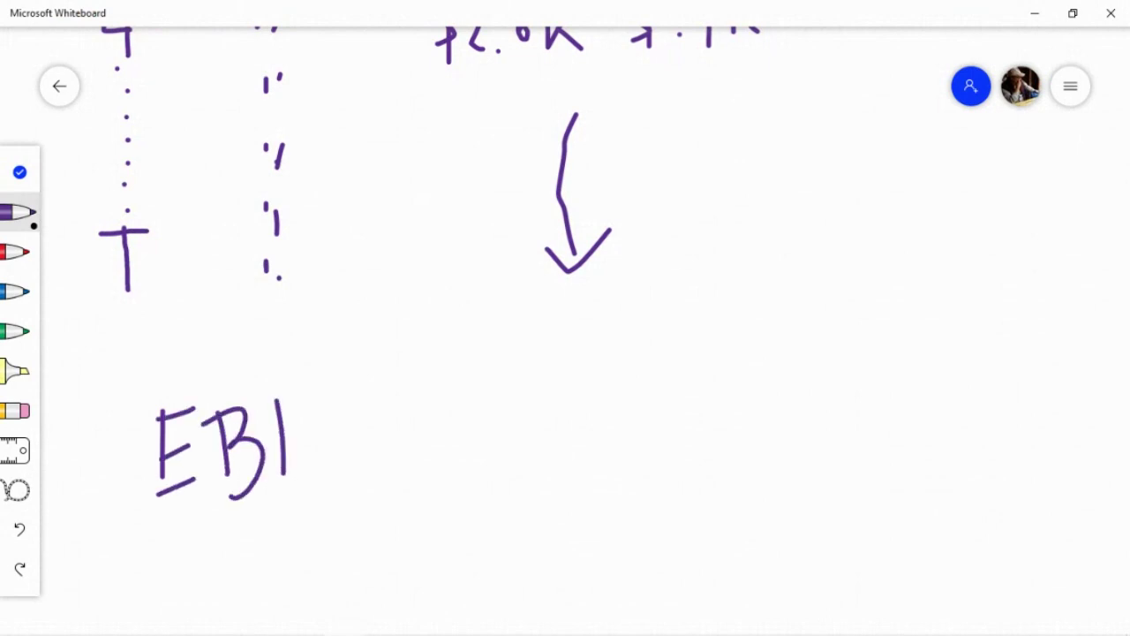
drag(298, 403, 356, 386)
drag(325, 405, 343, 497)
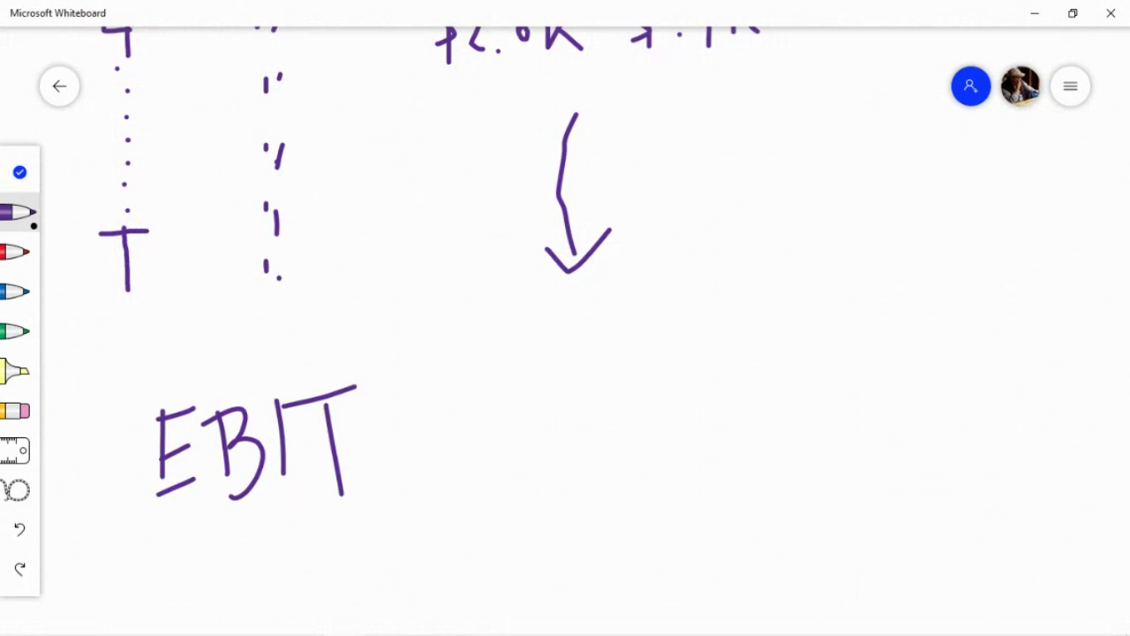
- Handwrite EBITDA in purple to the right of EBIT, leaving a gap between the two terms
mouse_move(546, 414)
mouse_down()
mouse_move(549, 471)
mouse_move(585, 461)
mouse_up()
drag(608, 419, 611, 461)
mouse_move(595, 411)
mouse_down()
mouse_move(599, 400)
mouse_move(638, 422)
mouse_move(630, 461)
mouse_up()
mouse_move(664, 385)
mouse_down()
mouse_move(671, 459)
mouse_move(730, 376)
mouse_up()
drag(752, 364, 752, 443)
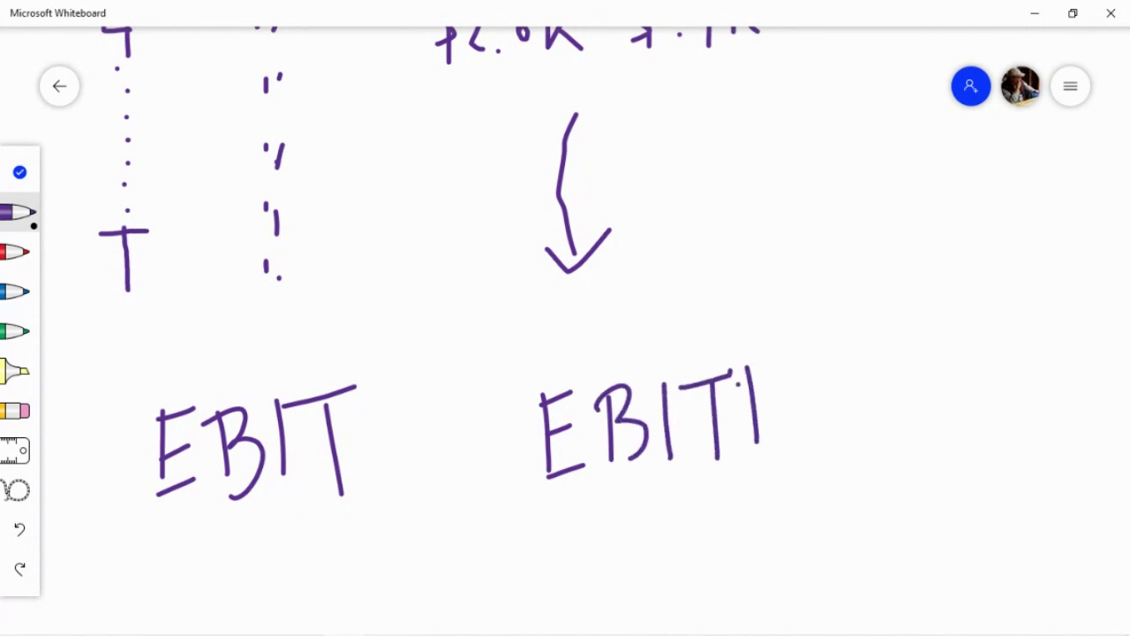
mouse_move(738, 383)
mouse_down()
mouse_move(768, 447)
mouse_move(756, 442)
mouse_up()
mouse_move(801, 481)
mouse_down()
mouse_move(814, 356)
mouse_move(845, 446)
mouse_move(828, 413)
mouse_up()
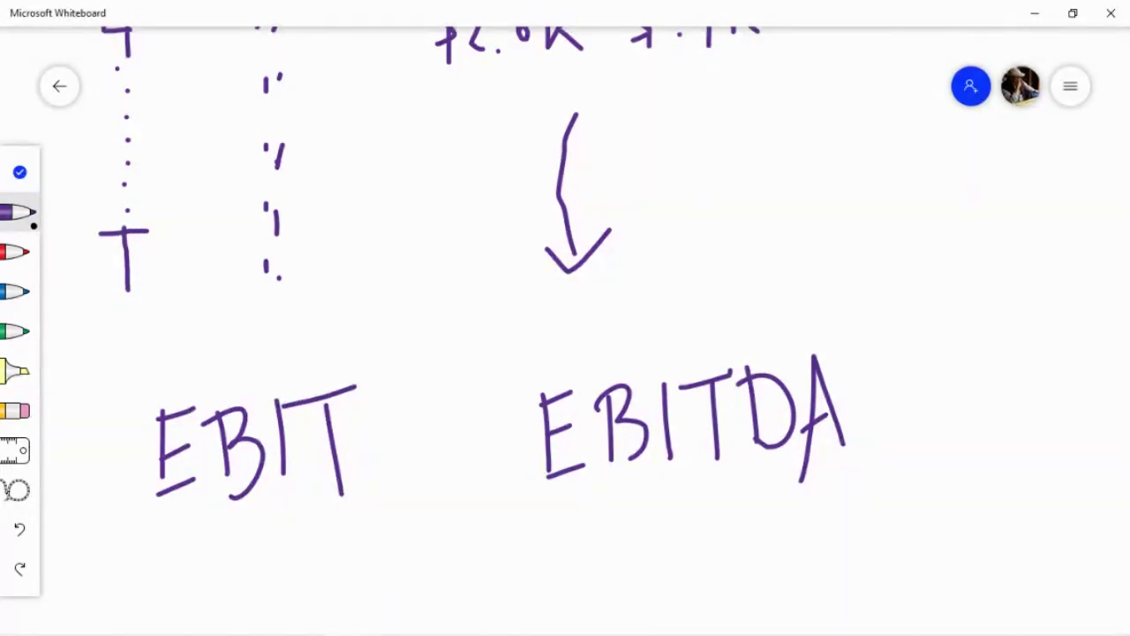
- Draw a less-than sign between EBIT and EBITDA, and mark EBITDA with an arrow at its D and an underline
mouse_move(464, 383)
mouse_down()
mouse_move(415, 443)
mouse_move(428, 485)
mouse_move(501, 519)
mouse_up()
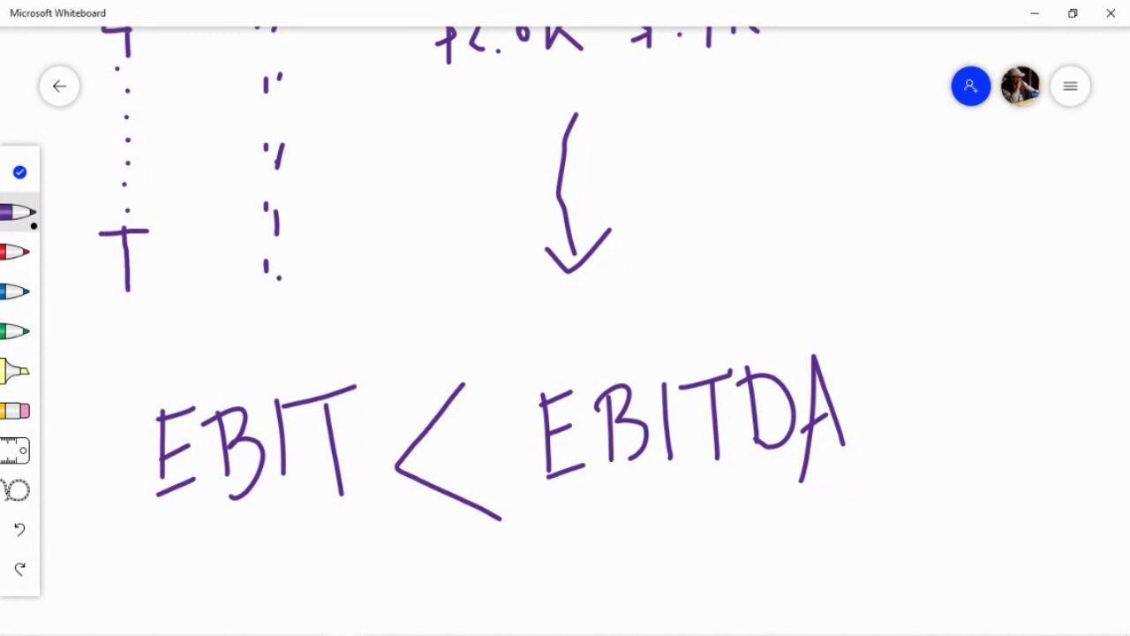
drag(813, 252, 765, 331)
drag(761, 300, 811, 334)
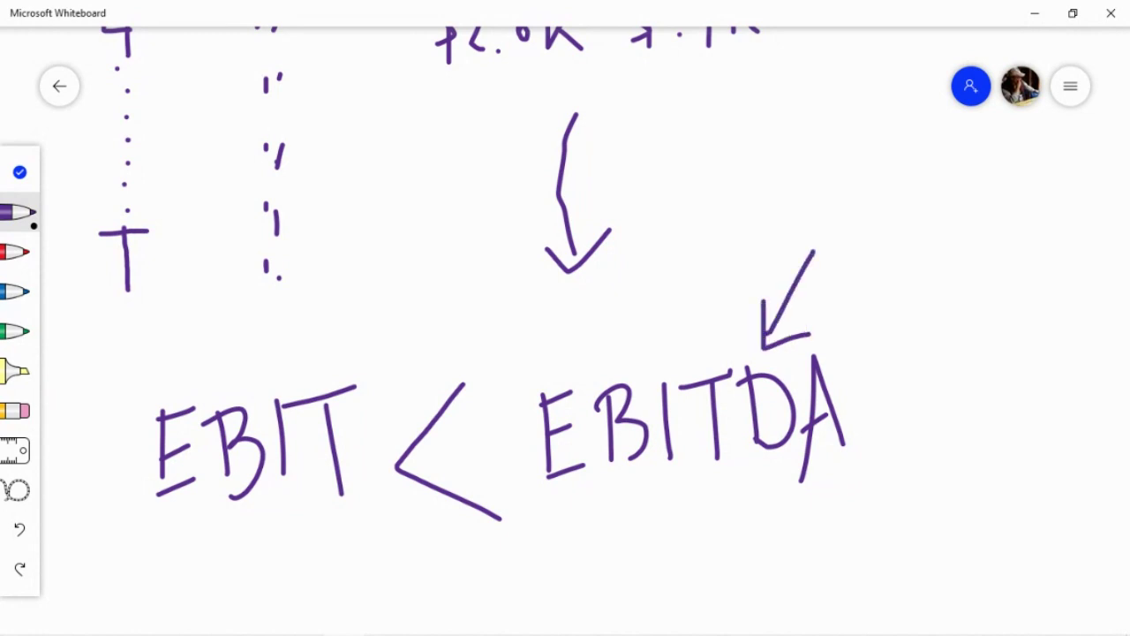
click(666, 491)
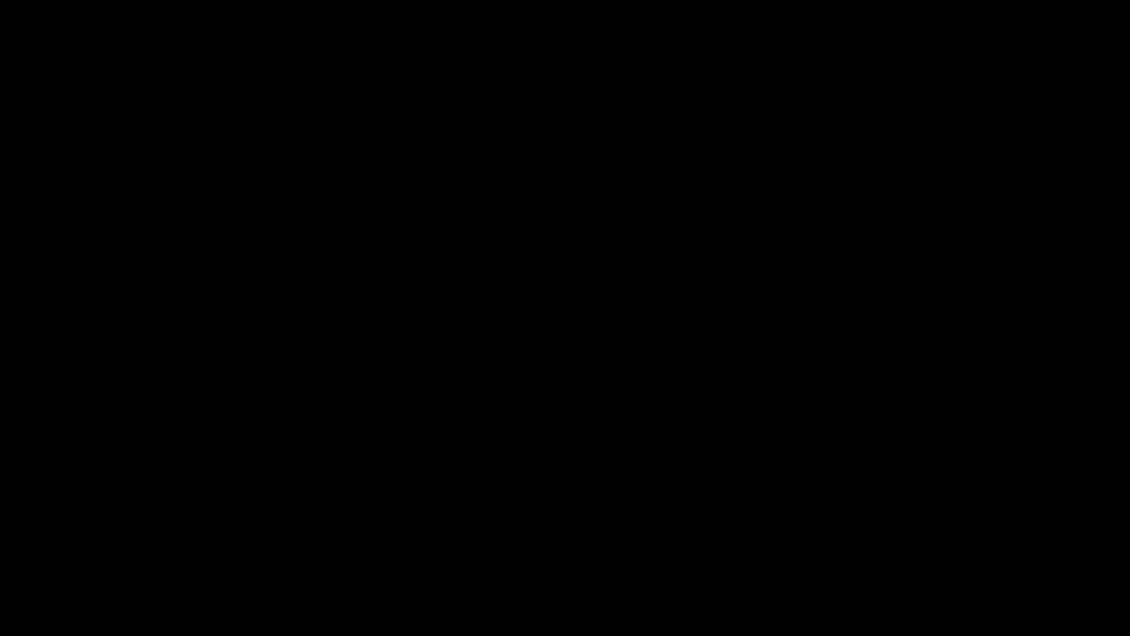
drag(514, 500, 884, 473)
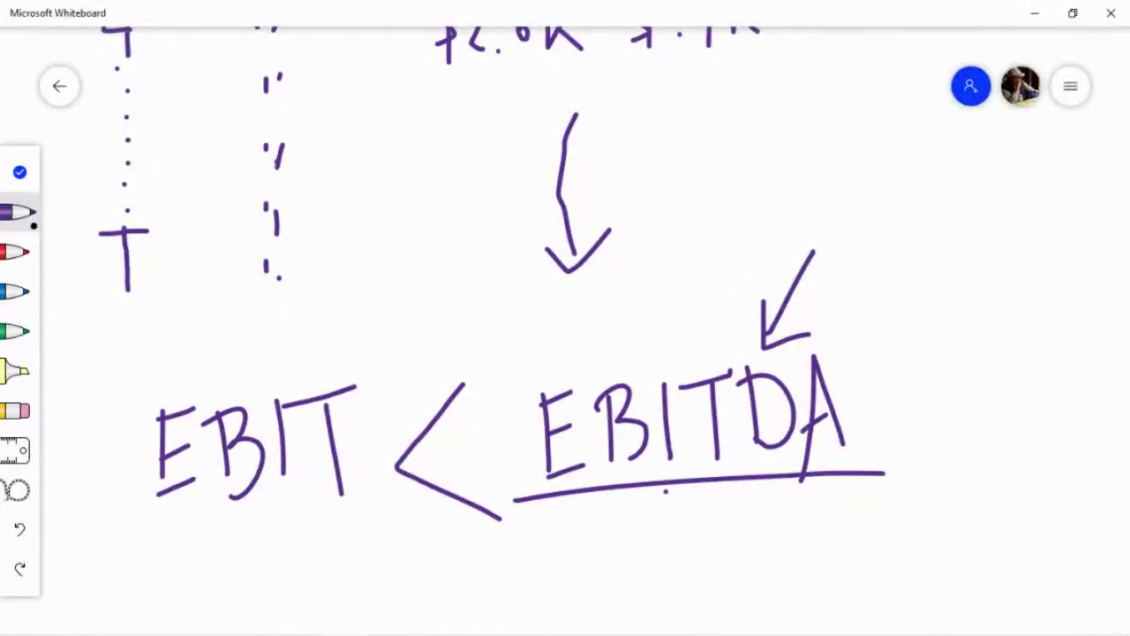
- Switch to the Bb Collaborate session in the browser to look over the attendee list
mouse_move(269, 632)
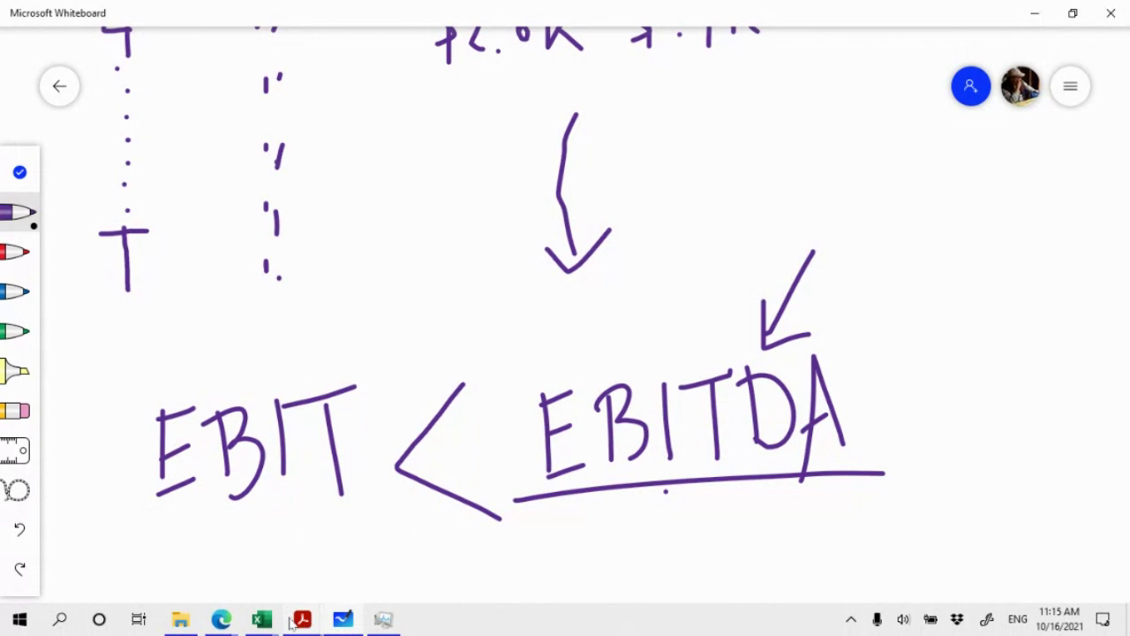
mouse_move(227, 624)
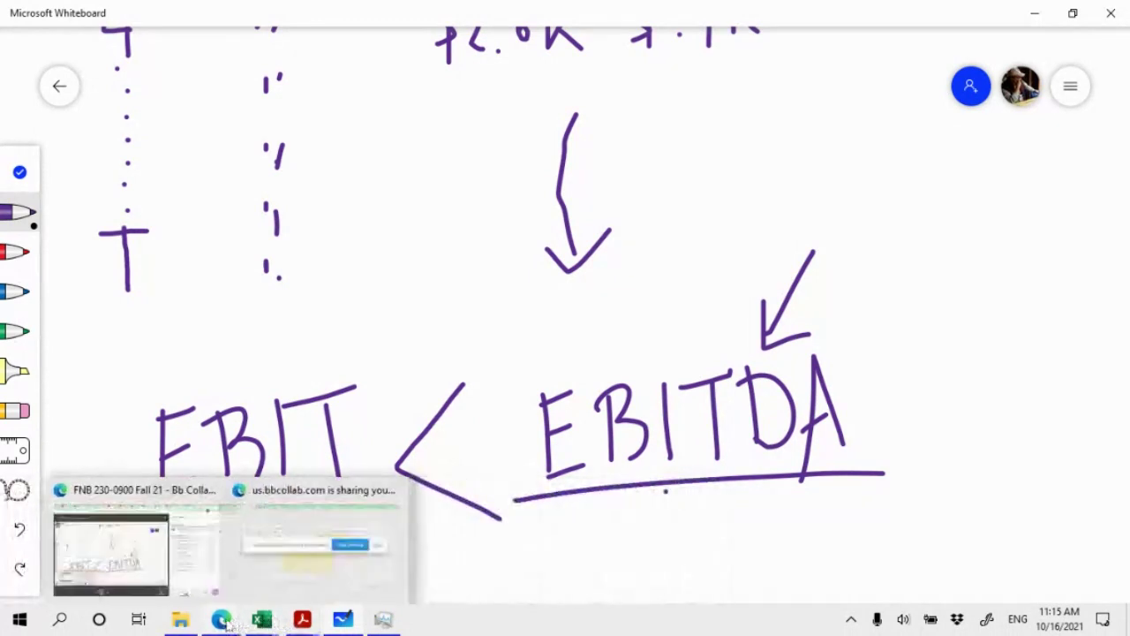
click(111, 552)
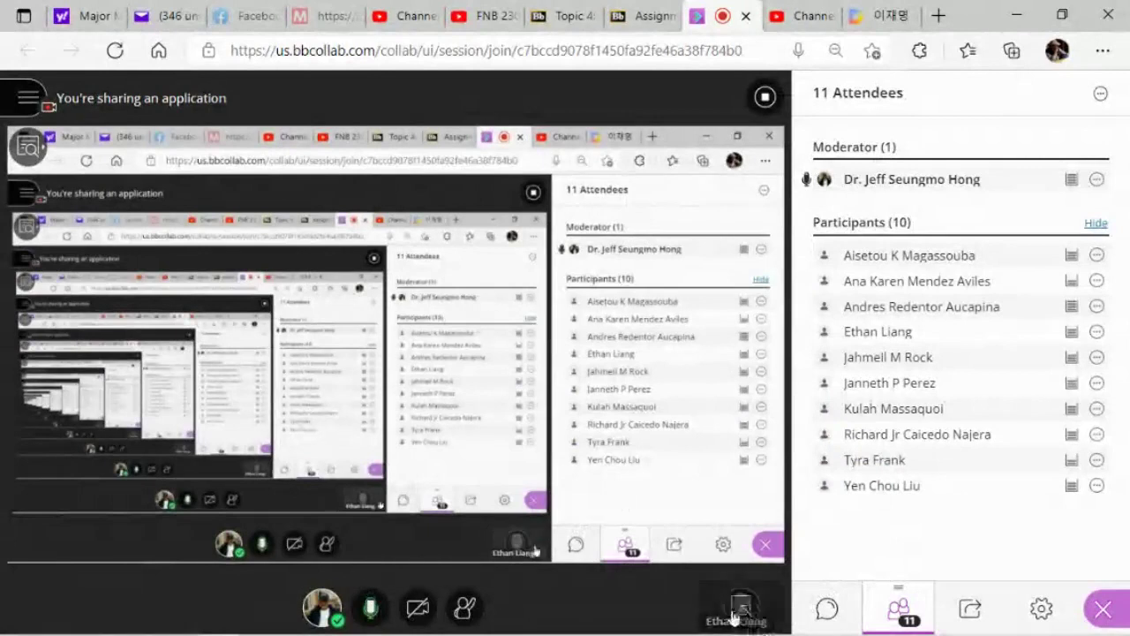
- Return to Microsoft Whiteboard, circle EBIT, and draw a check mark at its upper right
mouse_move(521, 632)
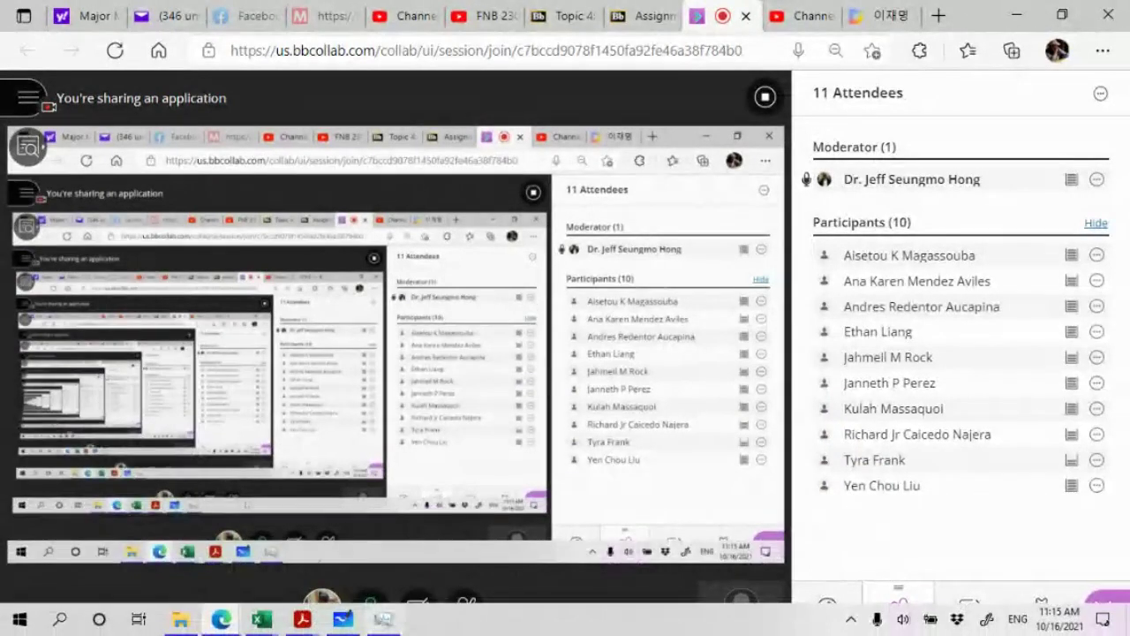
mouse_move(265, 623)
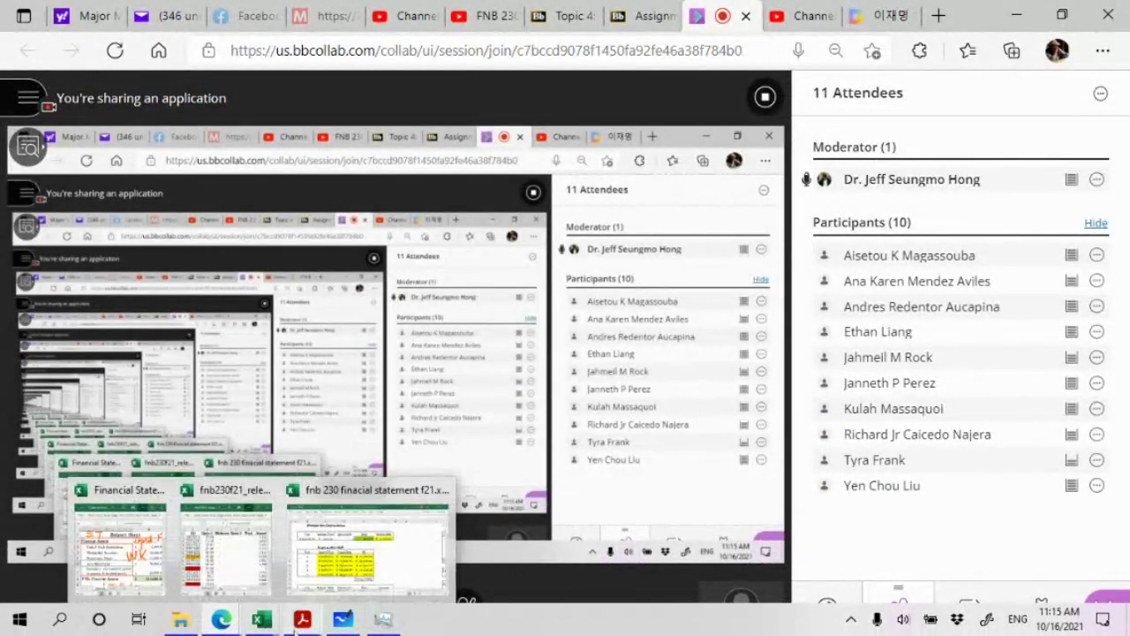
click(383, 619)
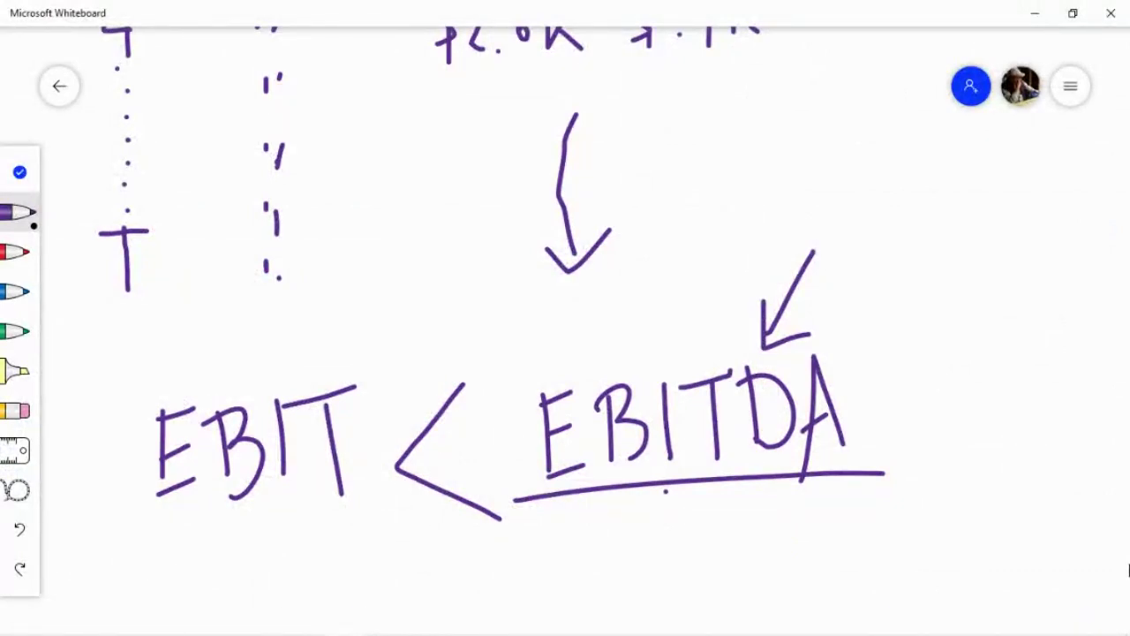
mouse_move(256, 584)
mouse_down()
mouse_move(168, 346)
mouse_move(252, 592)
mouse_up()
drag(353, 347, 436, 238)
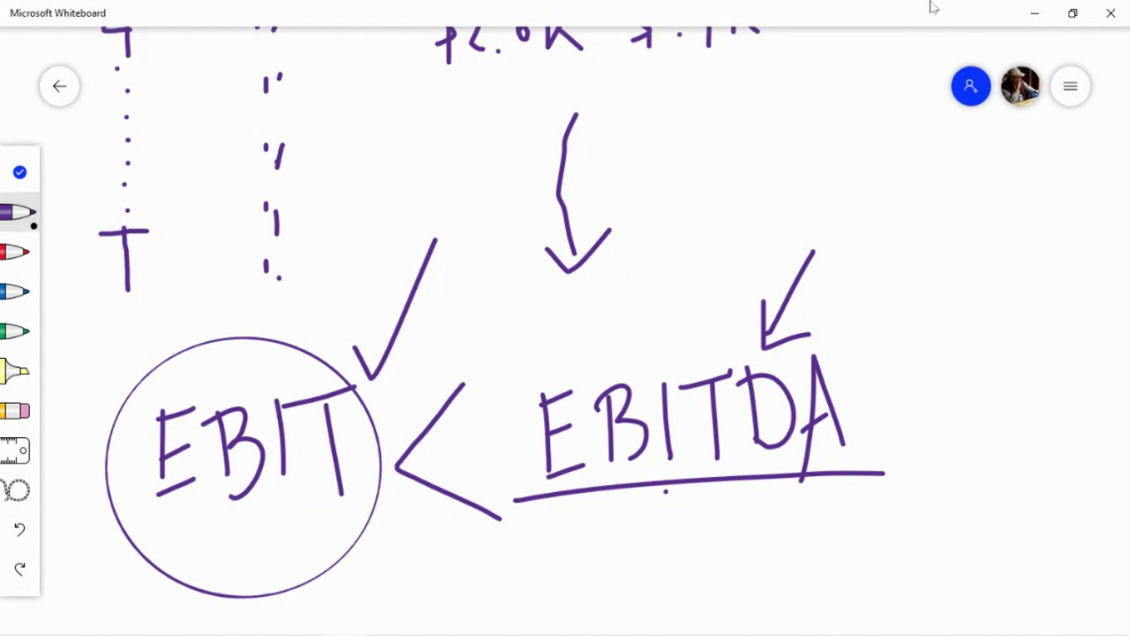
- Go from the whiteboard to the Bb Collaborate session, and switch to Cash Flow Analysis.pdf in Acrobat
click(1072, 13)
click(1005, 37)
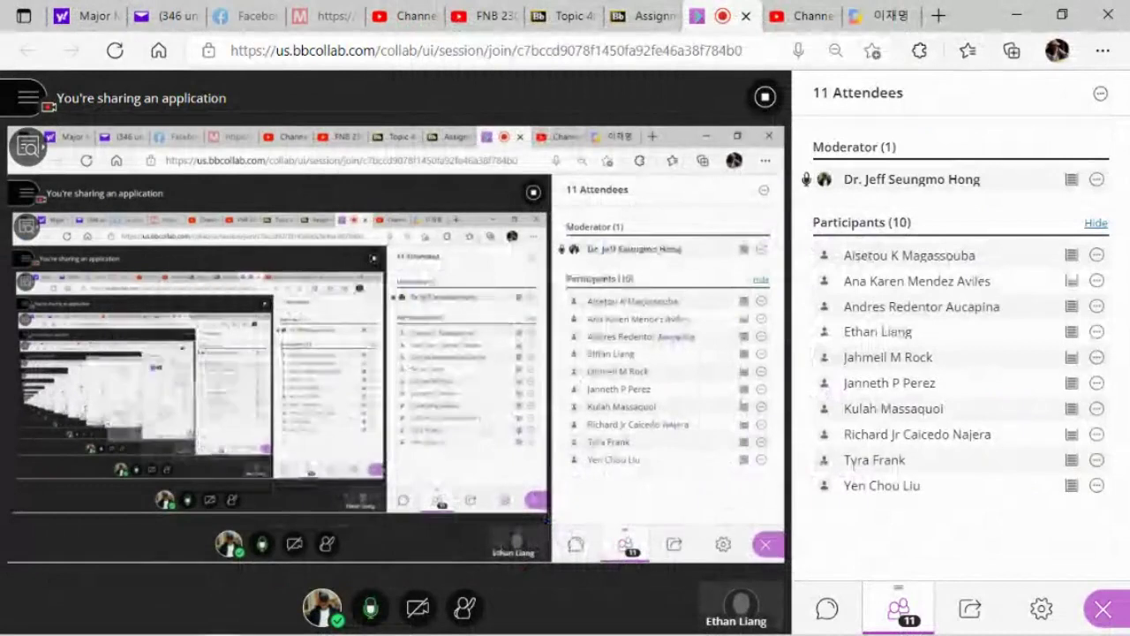
mouse_move(265, 622)
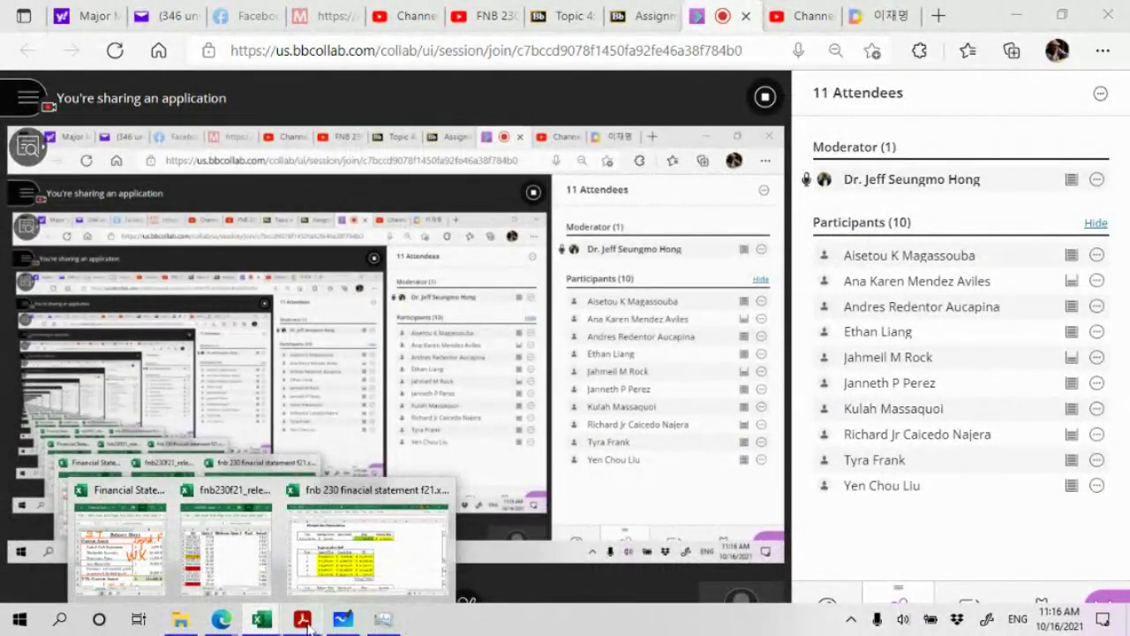
mouse_move(302, 620)
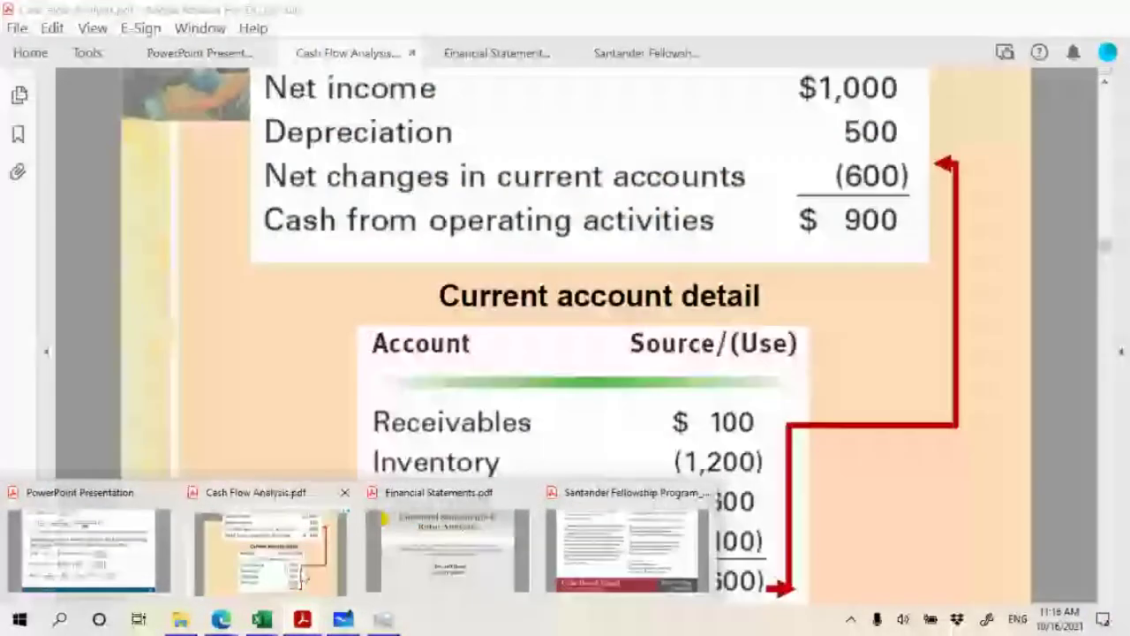
click(279, 564)
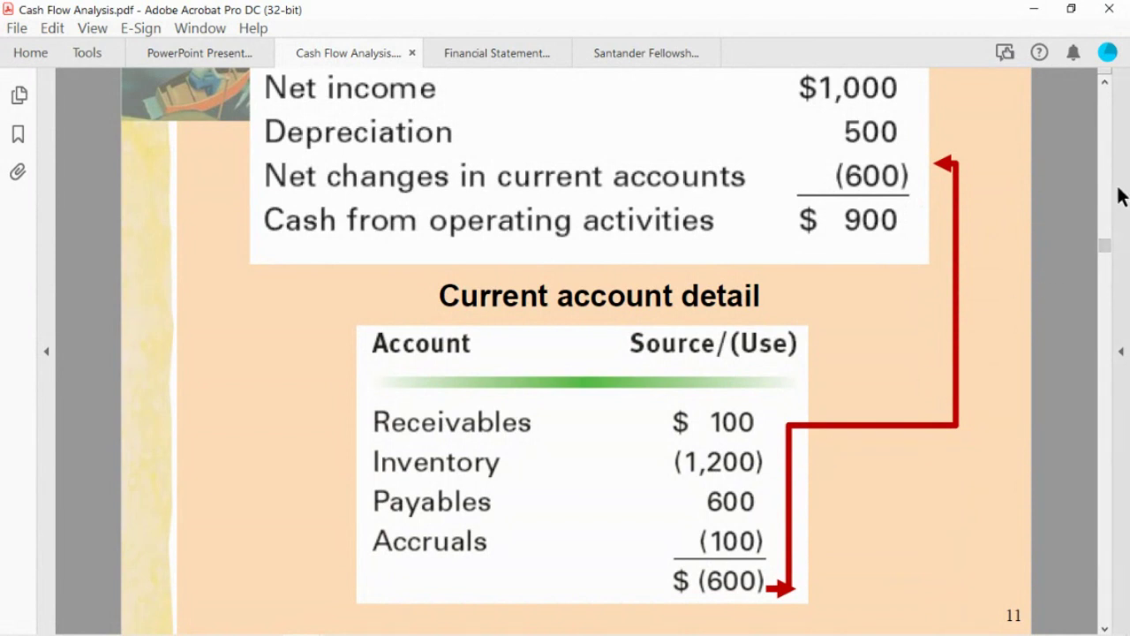
- Review the financial statements on page 10 and the investing and financing page, ending on the current account detail on page 11
scroll(1104, 118, up, 2)
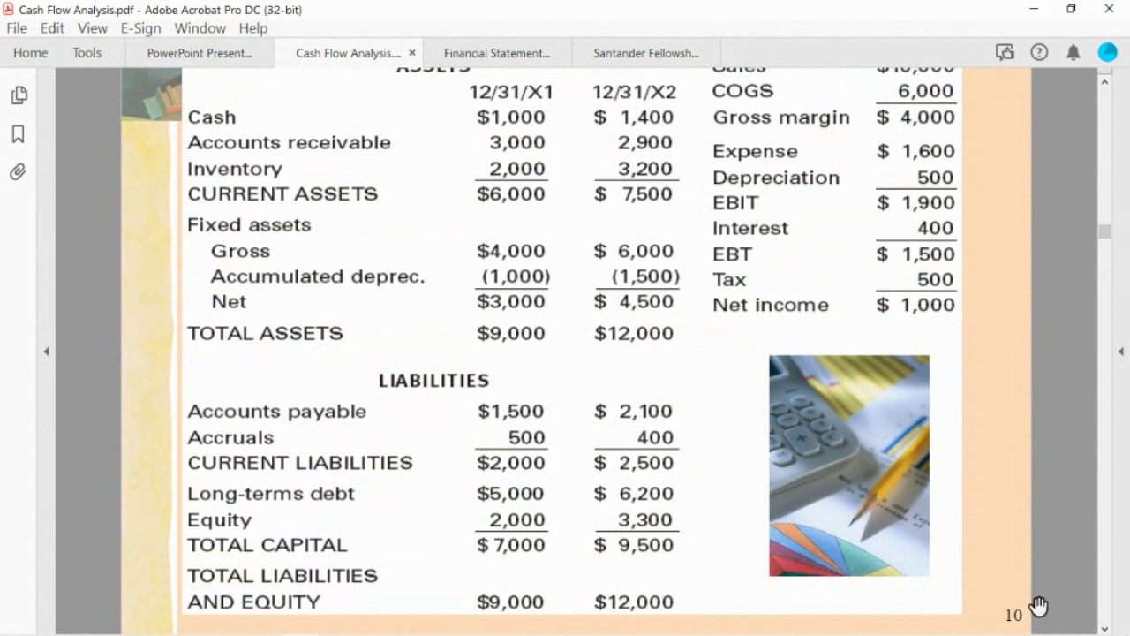
scroll(1109, 607, down, 1)
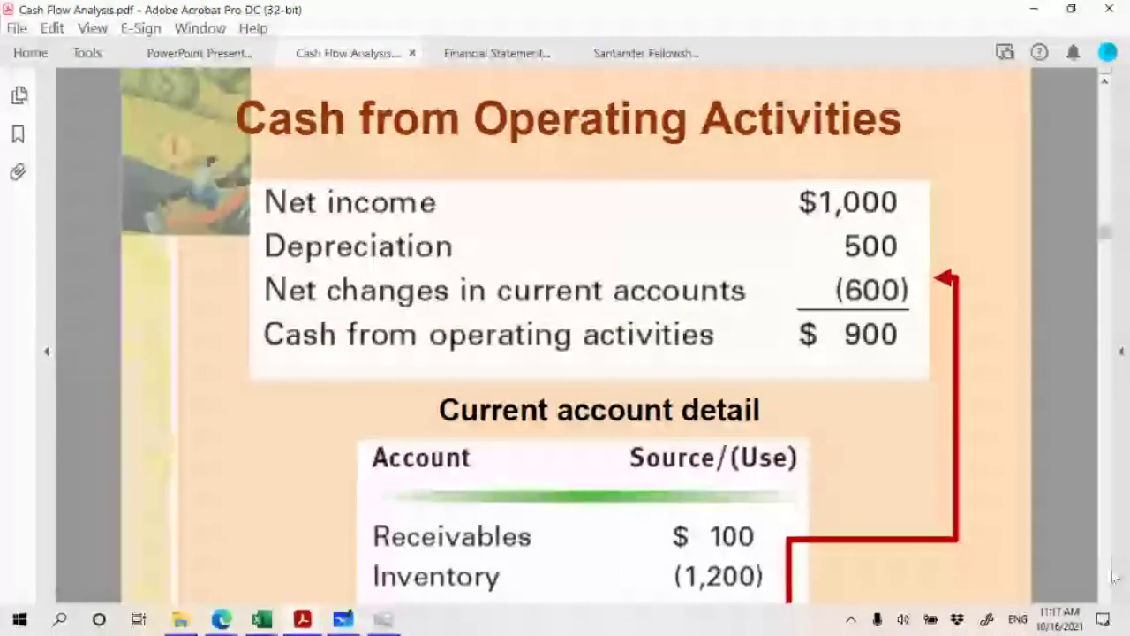
click(1103, 628)
drag(1104, 629, 1104, 629)
scroll(1110, 448, down, 1)
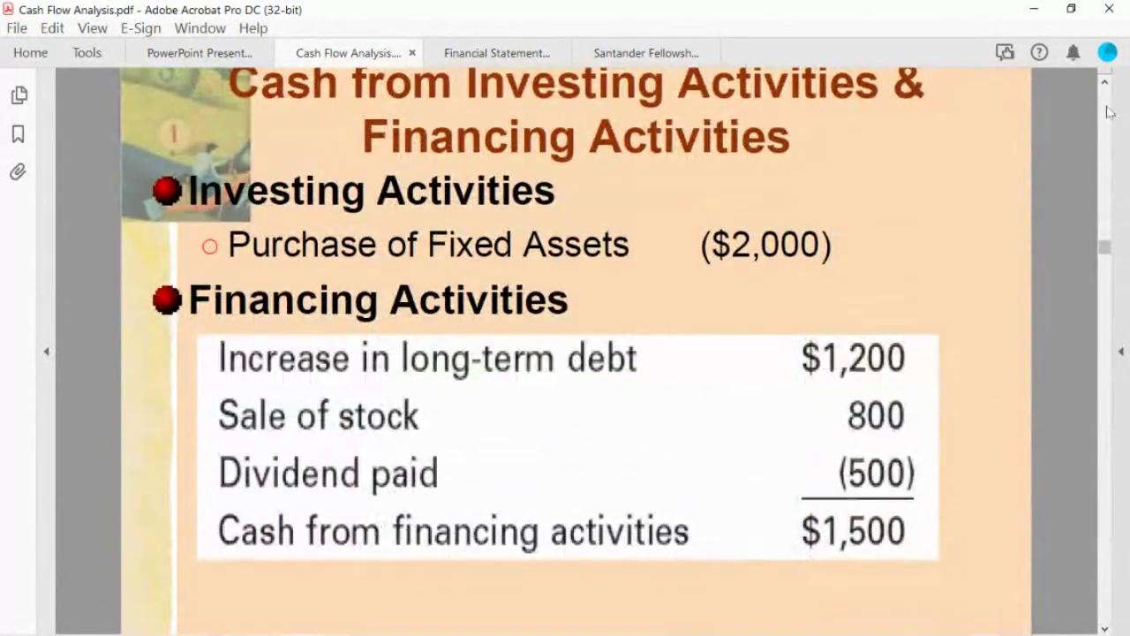
scroll(1110, 448, up, 2)
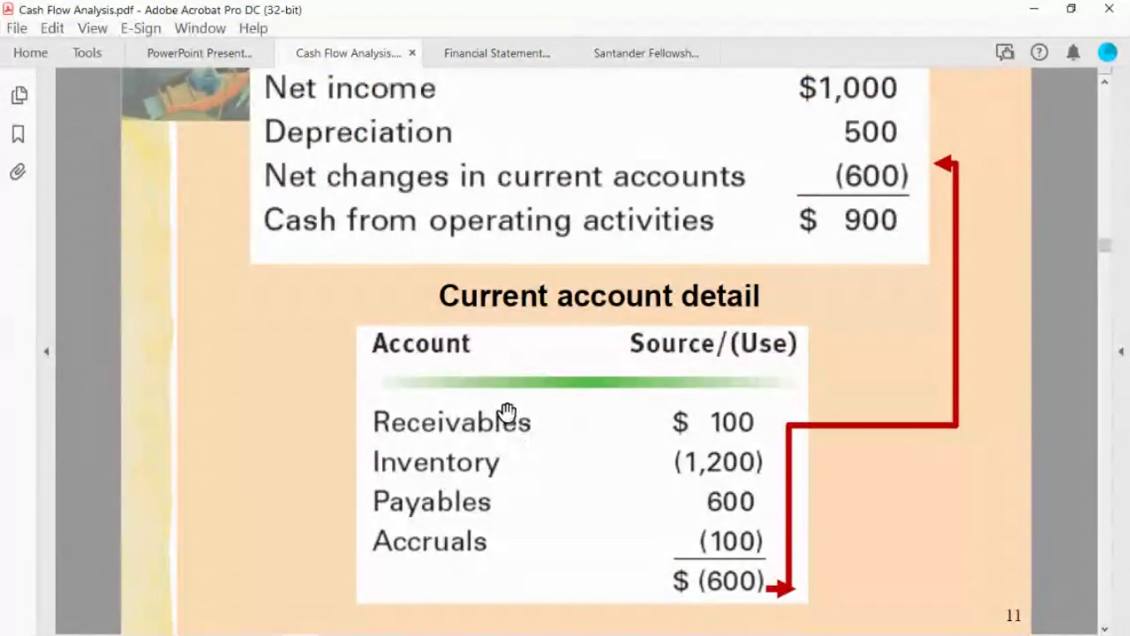